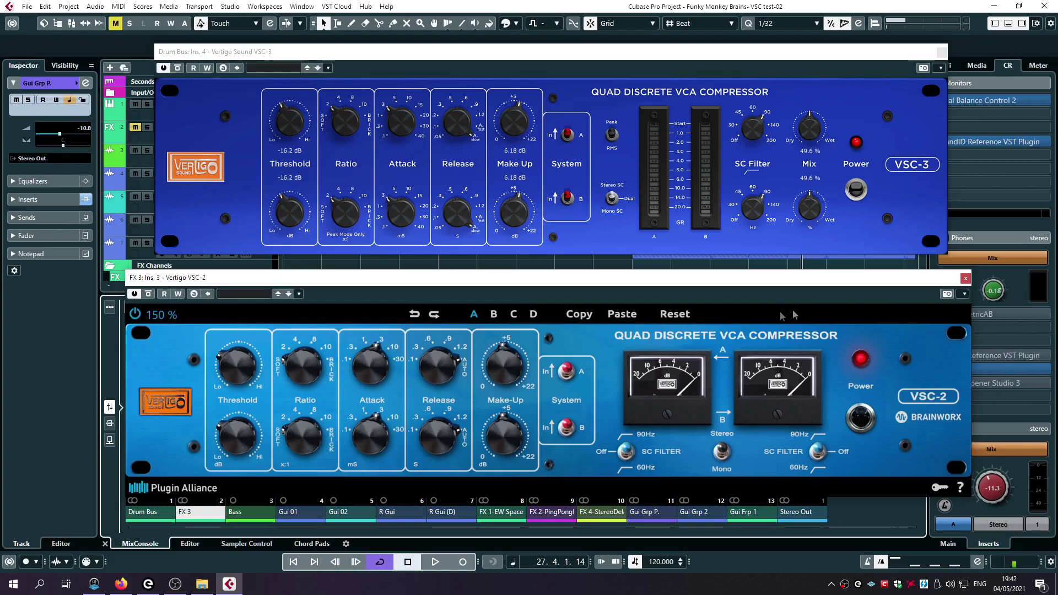
{"action": "left_click_drag", "start_coordinate": [533, 280], "coordinate": [536, 276]}
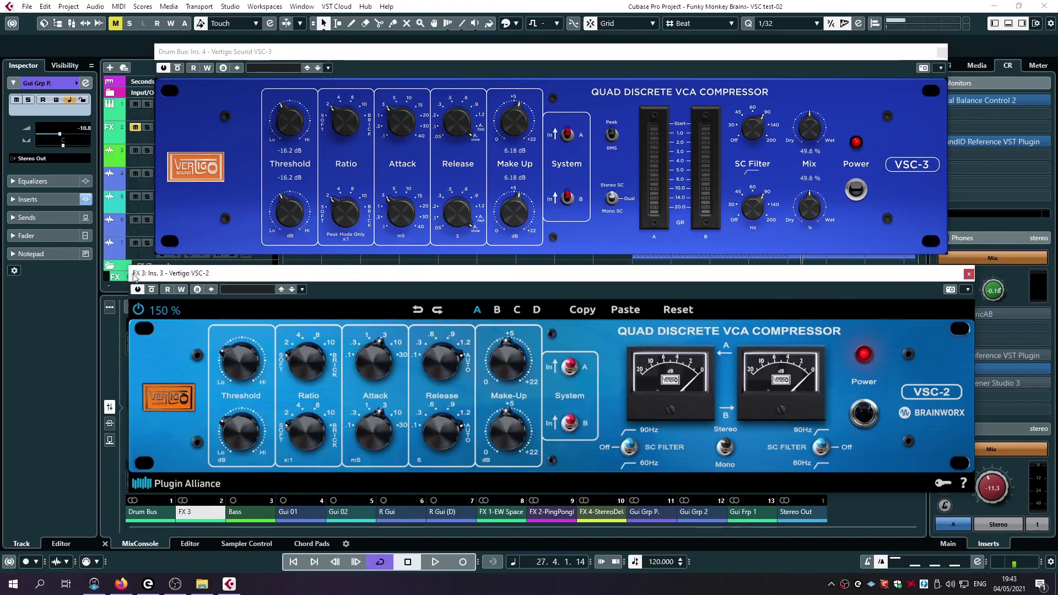
{"action": "left_click_drag", "start_coordinate": [134, 276], "coordinate": [314, 178]}
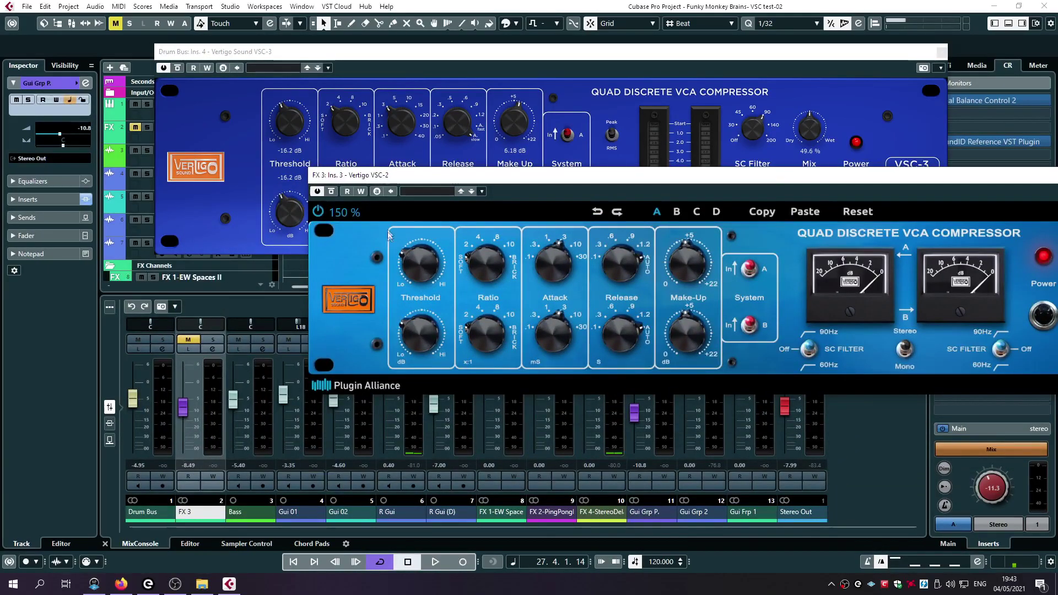
{"action": "left_click_drag", "start_coordinate": [386, 175], "coordinate": [219, 291]}
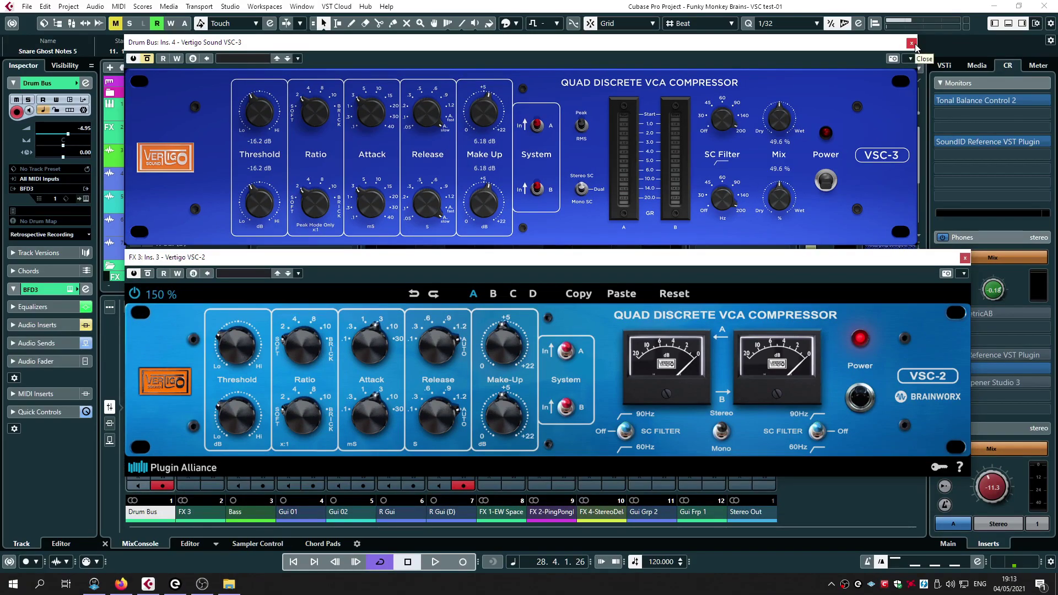
Close the VSC-3 and VSC-2 compressor windows and start playback of the full mix.
{"action": "left_click", "coordinate": [913, 45]}
{"action": "left_click", "coordinate": [965, 259]}
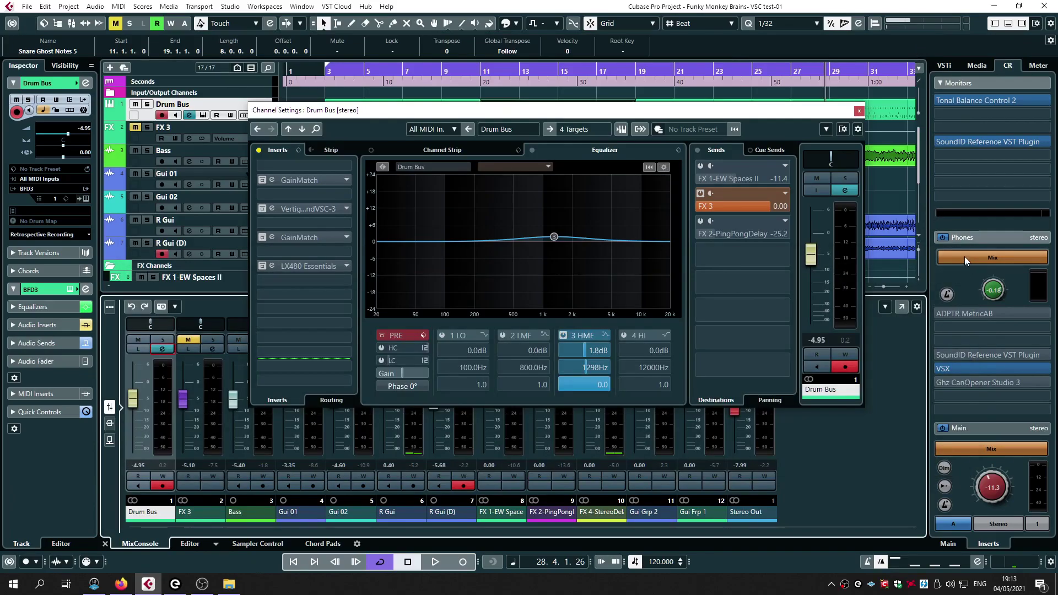
{"action": "key", "text": "space"}
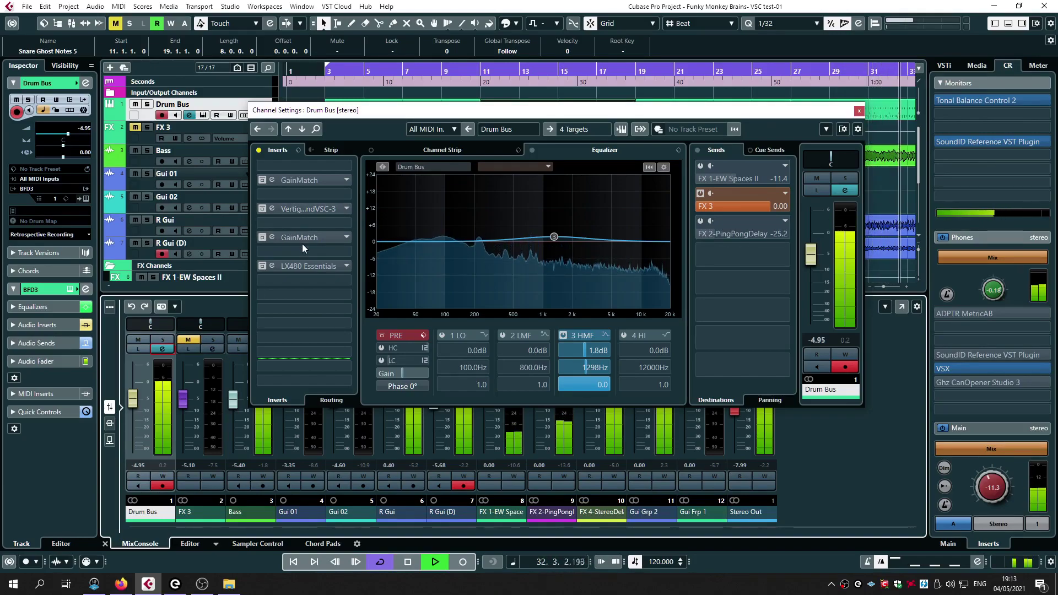
Activate the VSC-3 insert on the Drum Bus and show only its editor above the mixer, without the channel settings.
{"action": "left_click", "coordinate": [261, 213]}
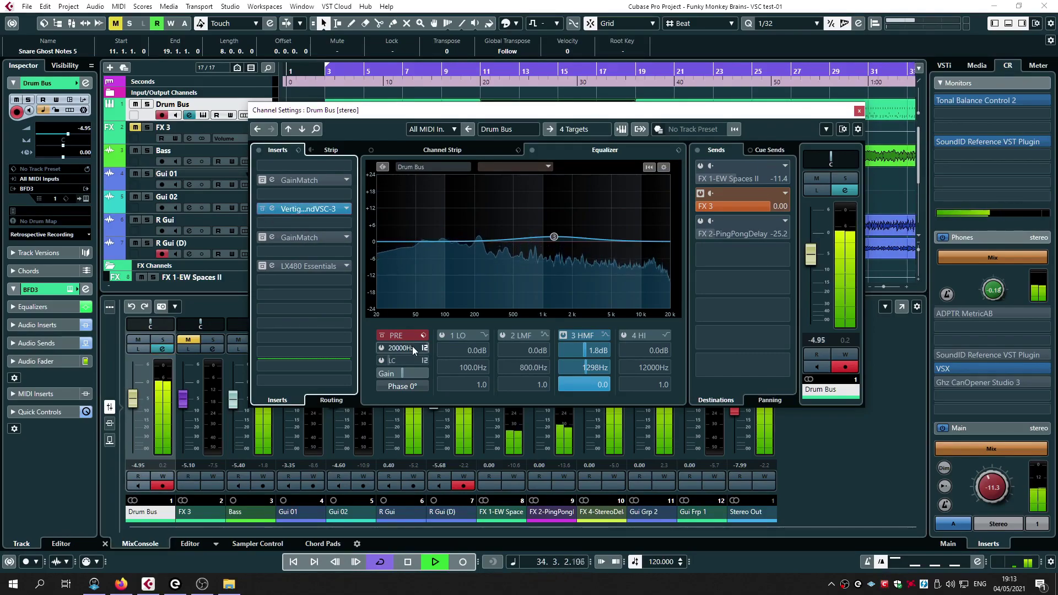
{"action": "left_click", "coordinate": [308, 208]}
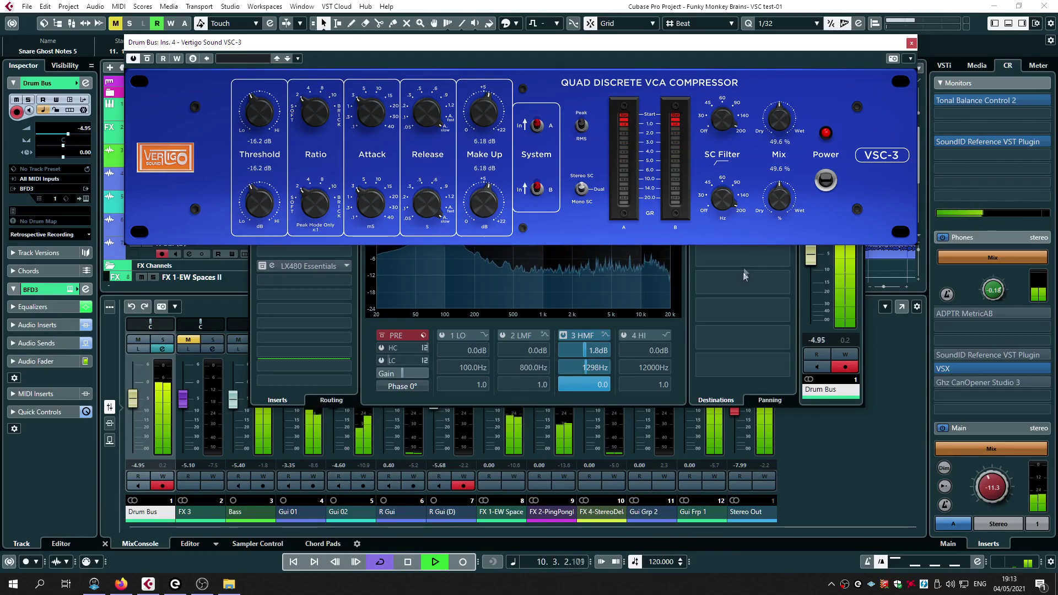
{"action": "left_click_drag", "start_coordinate": [664, 48], "coordinate": [673, 185]}
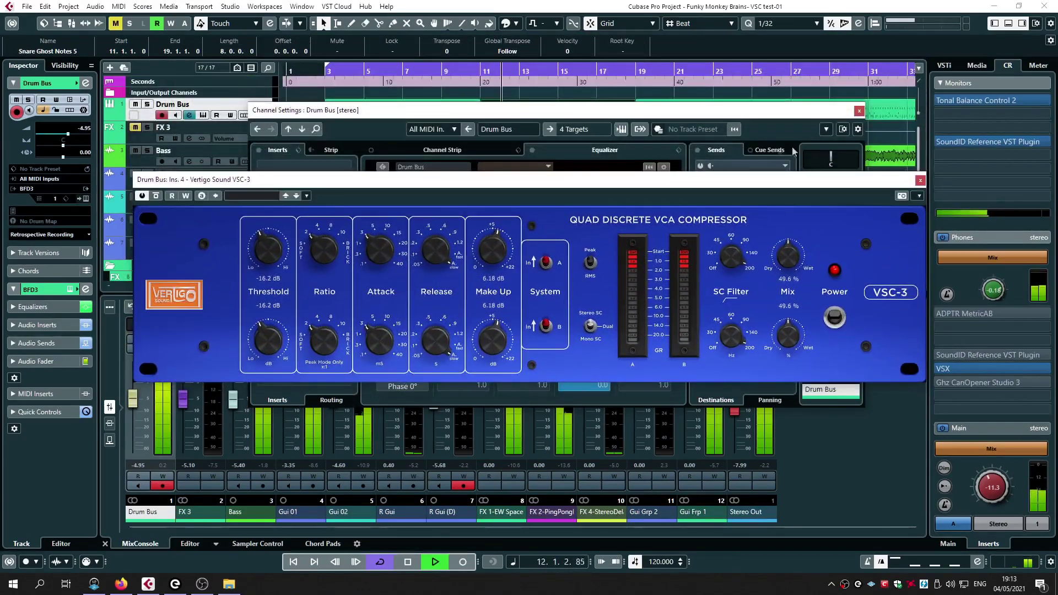
{"action": "left_click", "coordinate": [859, 111]}
{"action": "left_click_drag", "start_coordinate": [656, 185], "coordinate": [715, 51]}
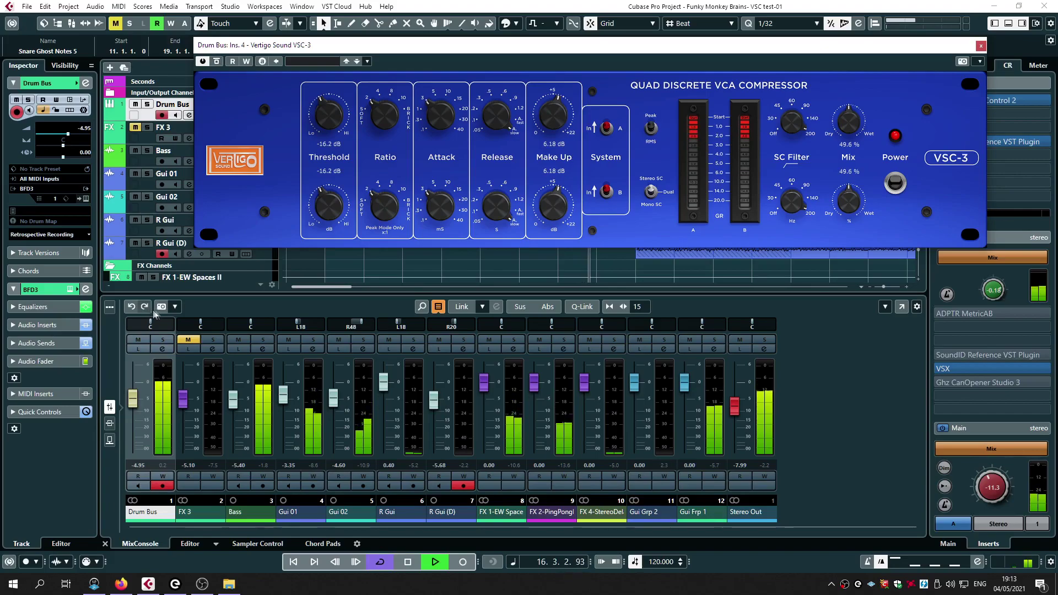
Solo the Drum Bus and compare its sound with the VSC-3 bypassed and active.
{"action": "left_click", "coordinate": [163, 339]}
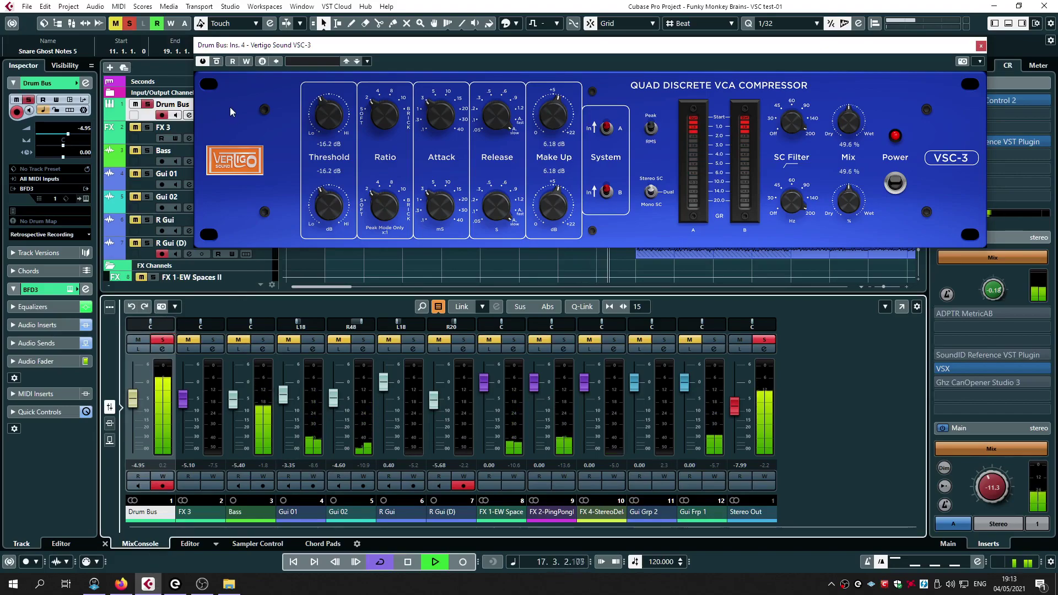
{"action": "left_click", "coordinate": [217, 61]}
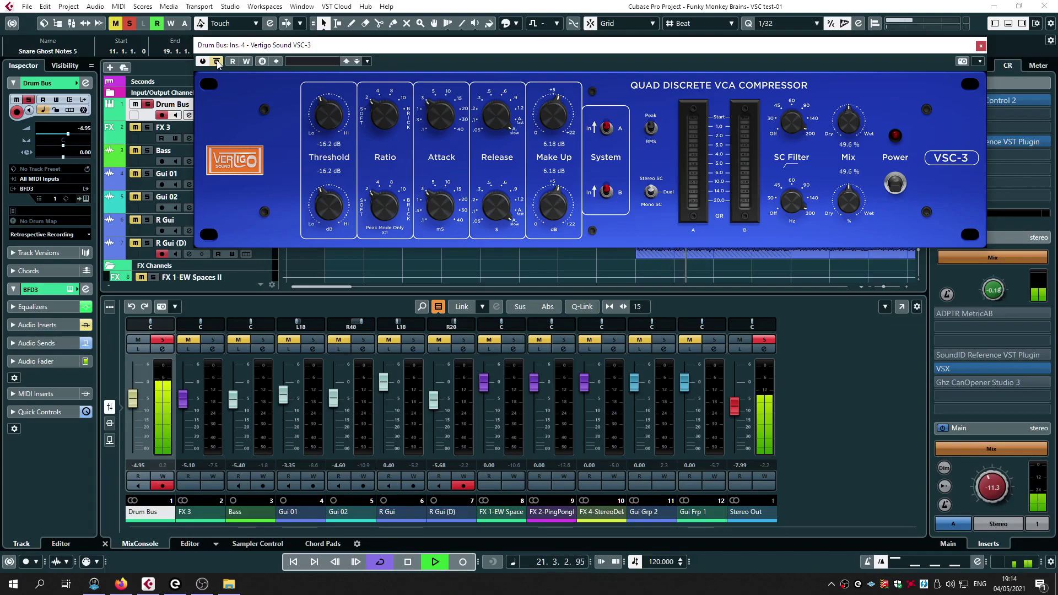
{"action": "left_click", "coordinate": [218, 62]}
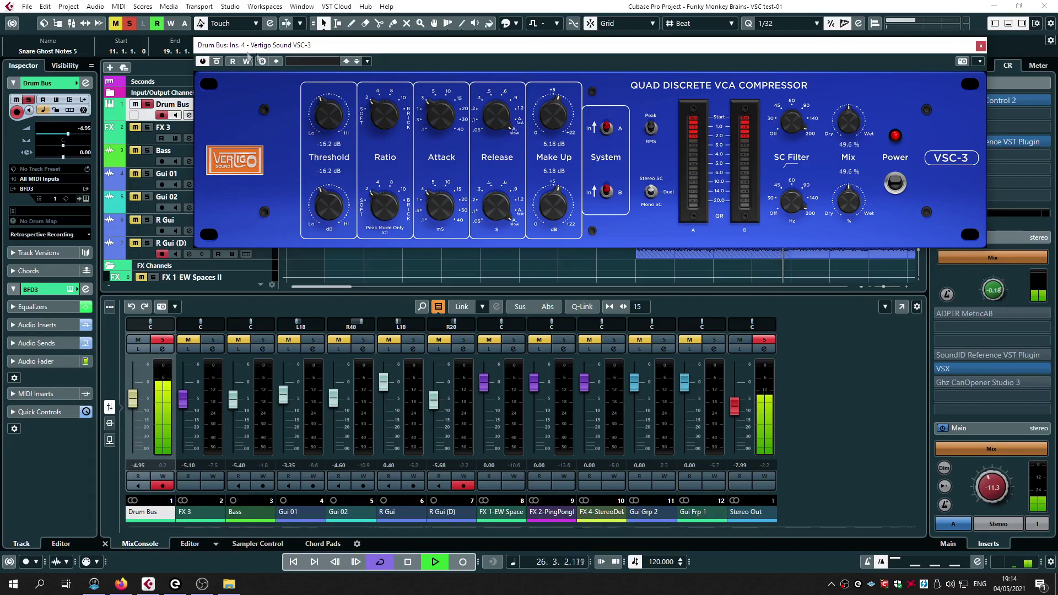
Bypass the VSC-3 and solo the FX 3 channel, with the editor of its Vertigo VSC-2 insert open.
{"action": "left_click", "coordinate": [216, 62]}
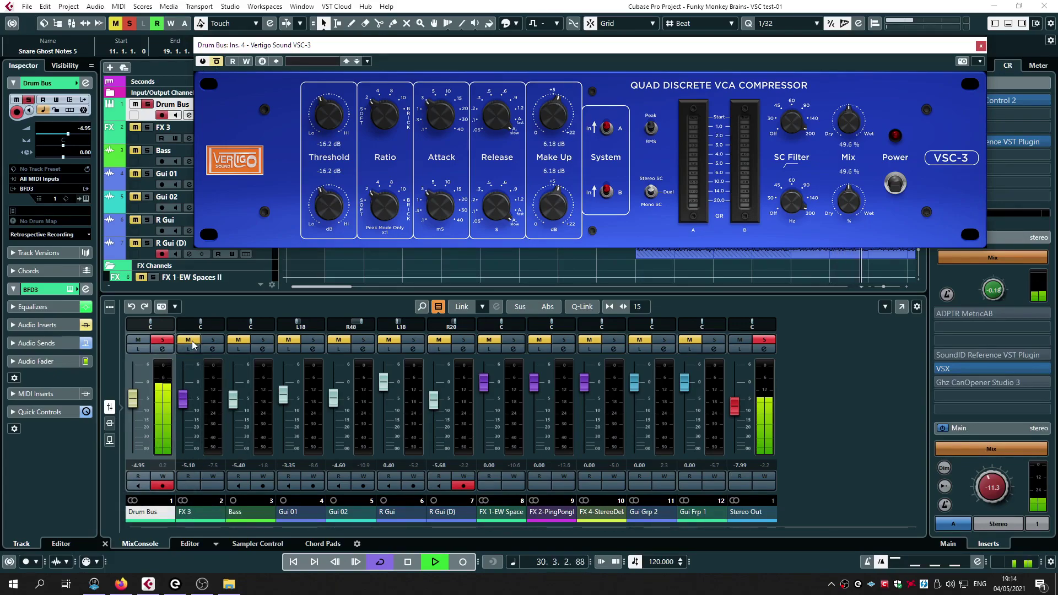
{"action": "left_click", "coordinate": [213, 339]}
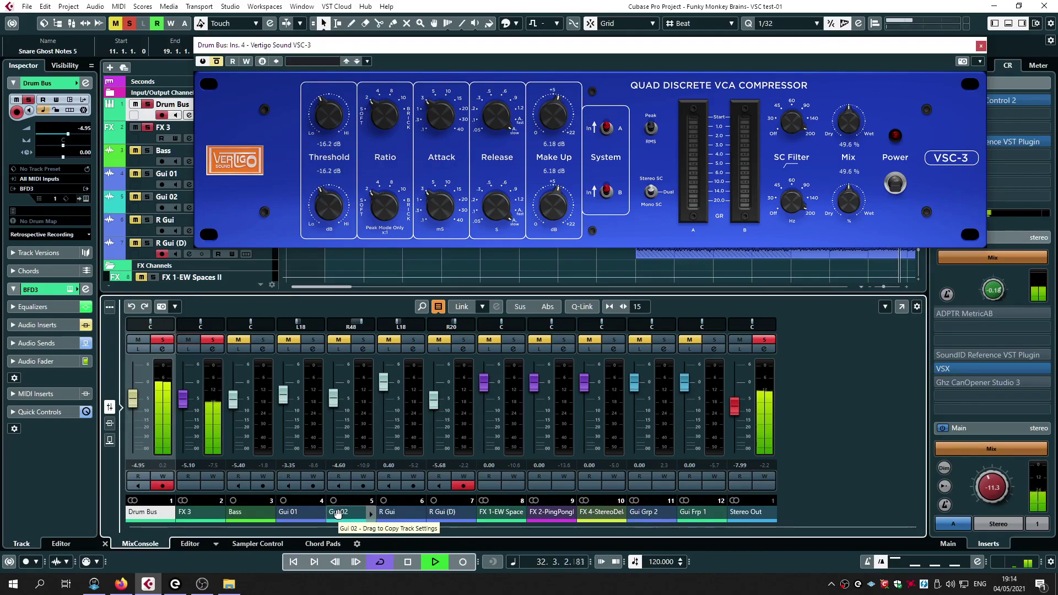
{"action": "left_click", "coordinate": [212, 349]}
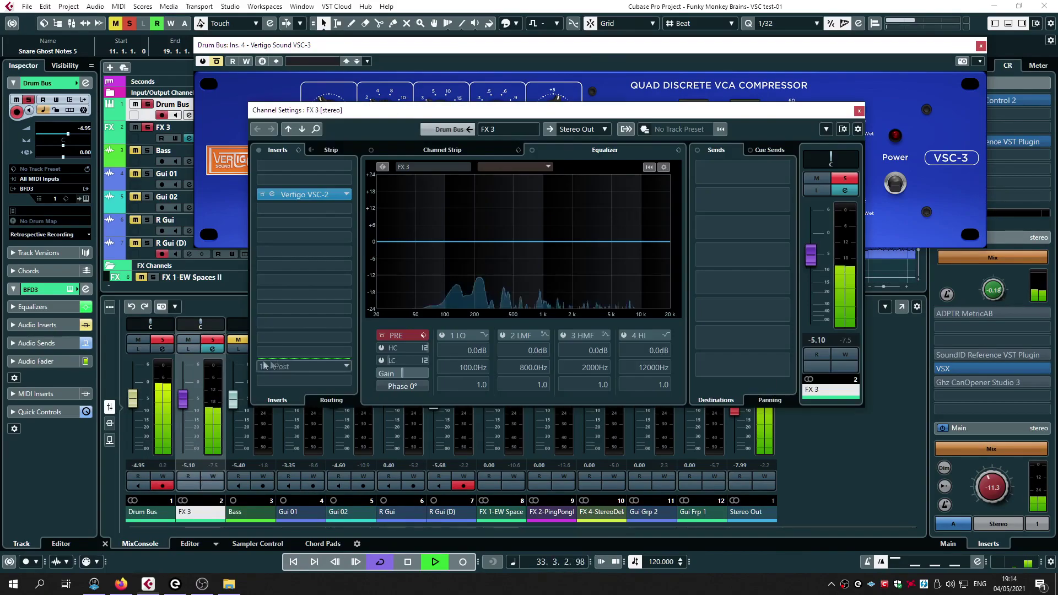
{"action": "left_click", "coordinate": [271, 194]}
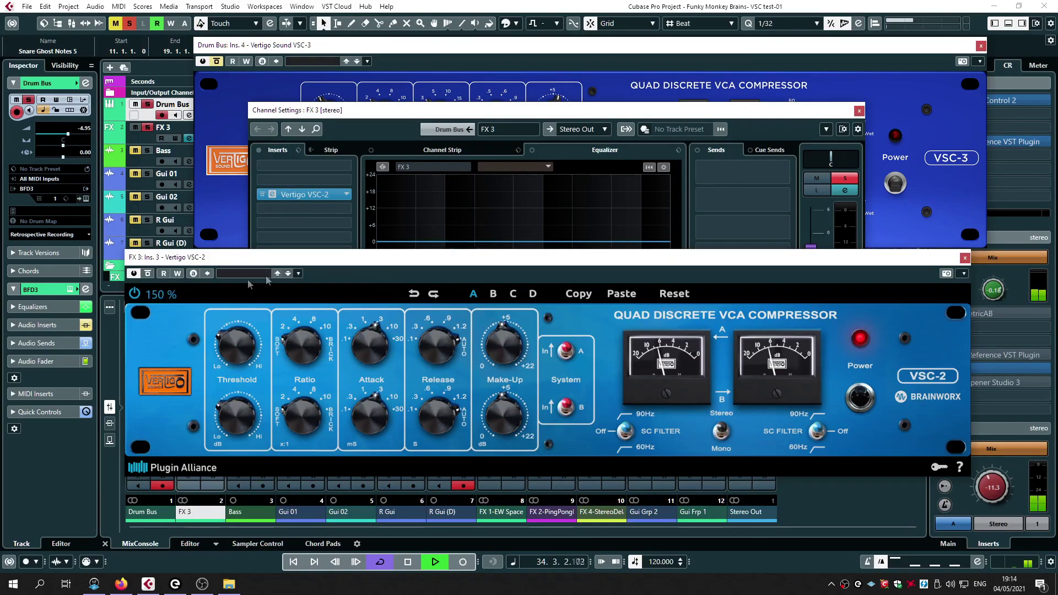
Scale the VSC-2 editor to 125% and place it beneath the VSC-3, with the FX 3 channel settings closed.
{"action": "left_click", "coordinate": [156, 293]}
{"action": "left_click", "coordinate": [171, 331]}
{"action": "left_click_drag", "start_coordinate": [258, 253], "coordinate": [445, 282]}
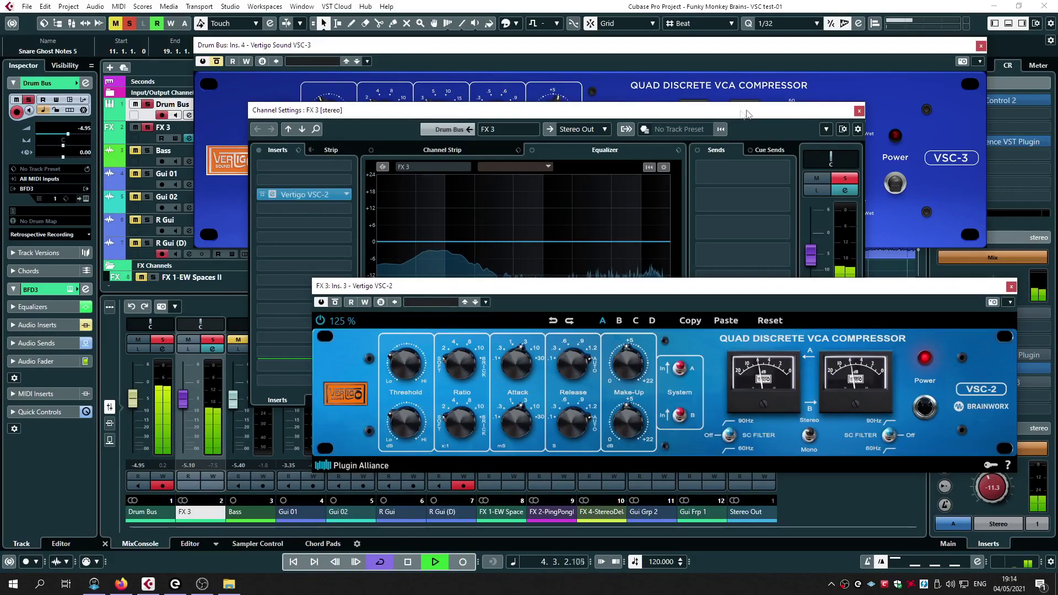
{"action": "left_click", "coordinate": [858, 113]}
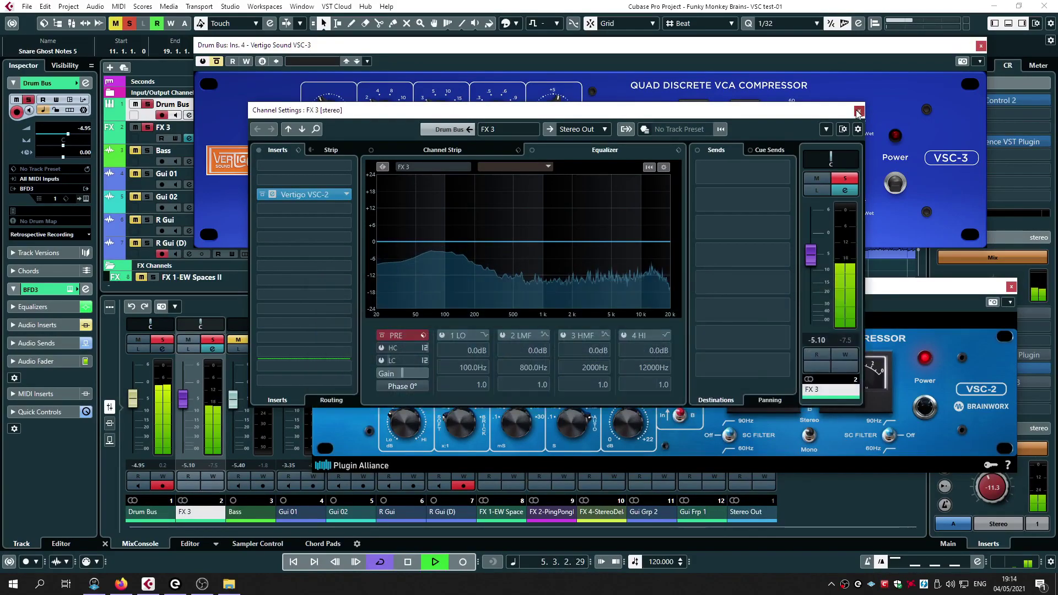
{"action": "left_click", "coordinate": [858, 112]}
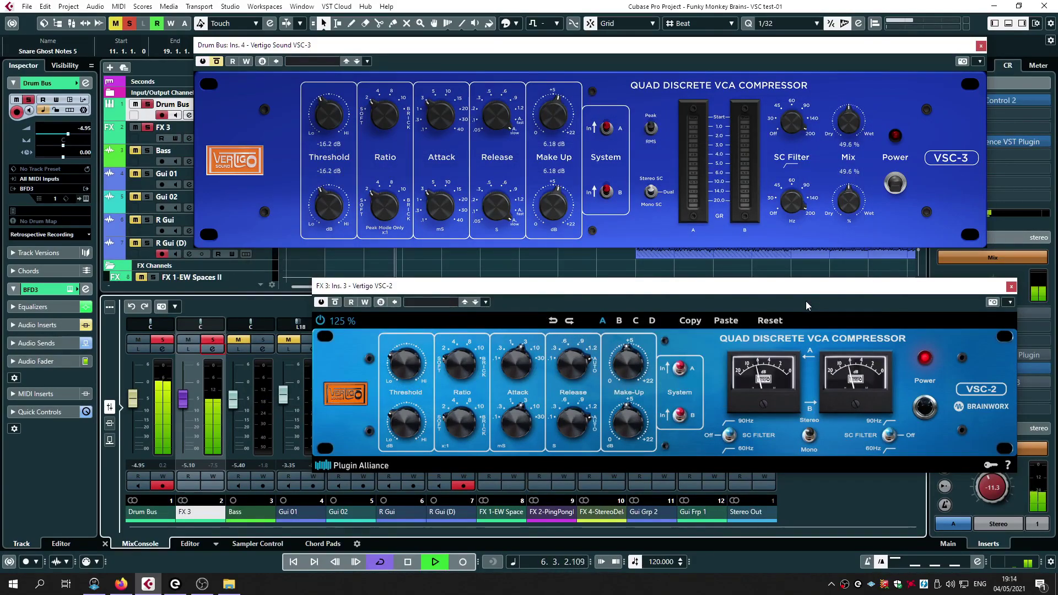
Compare the soloed drums by alternating between the VSC-3 insert and the parallel VSC-2 on FX 3, ending on the VSC-3.
{"action": "left_click", "coordinate": [187, 339]}
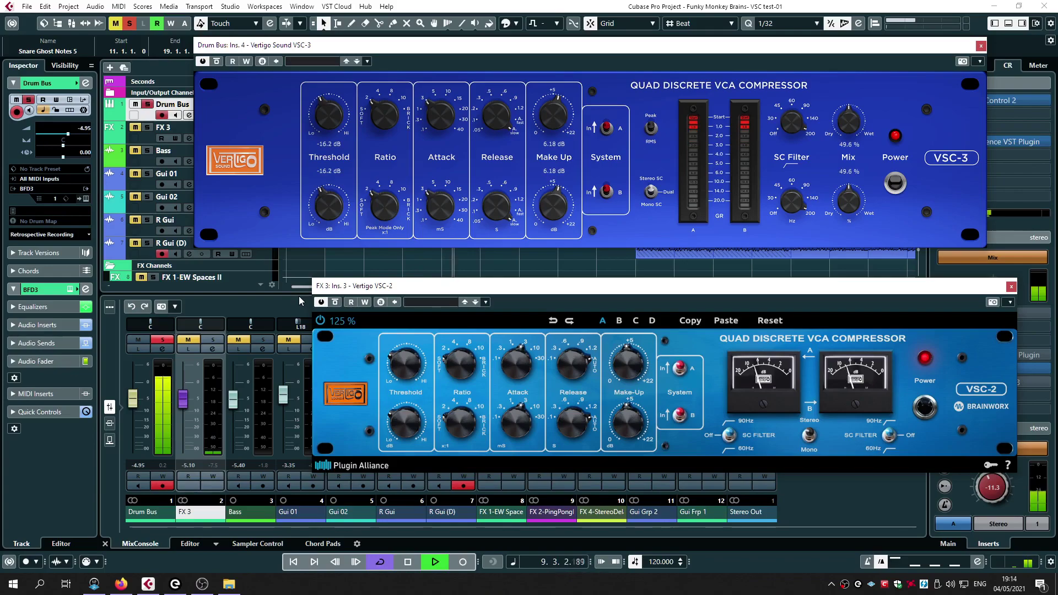
{"action": "left_click", "coordinate": [217, 61]}
{"action": "left_click", "coordinate": [188, 340]}
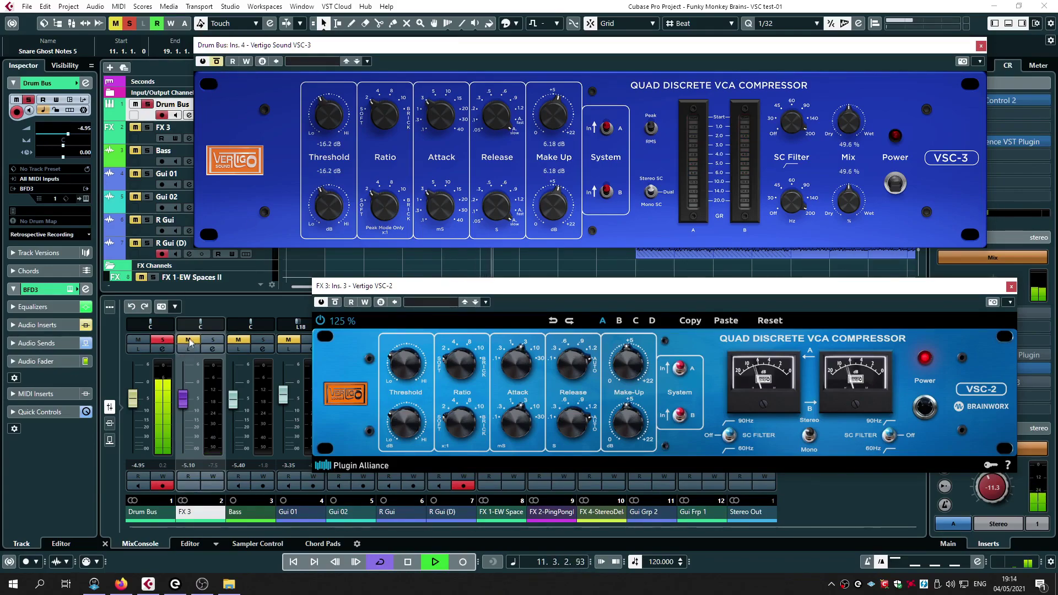
{"action": "left_click", "coordinate": [213, 339]}
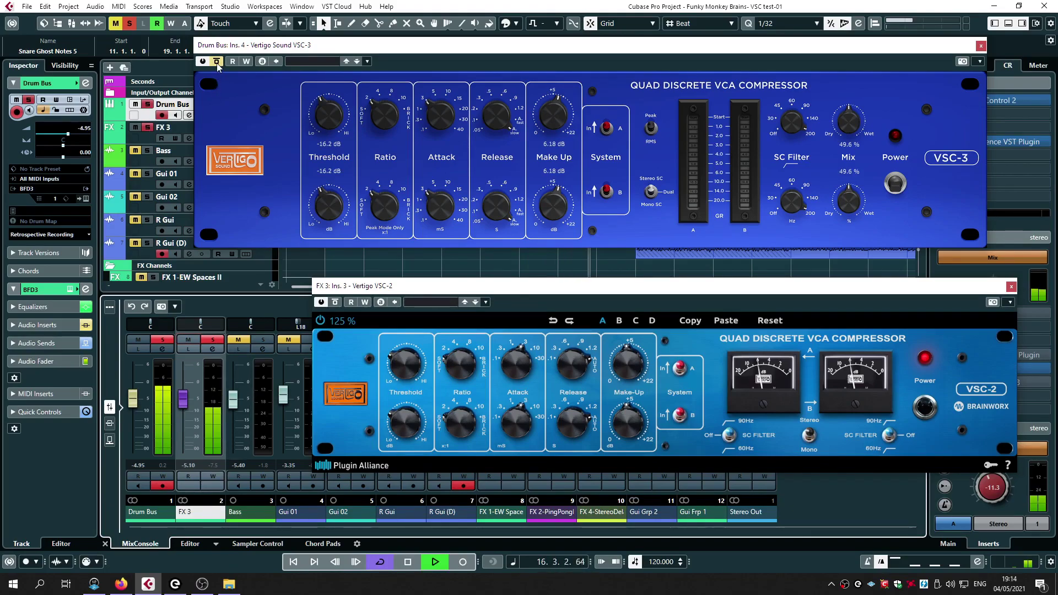
{"action": "left_click", "coordinate": [212, 340]}
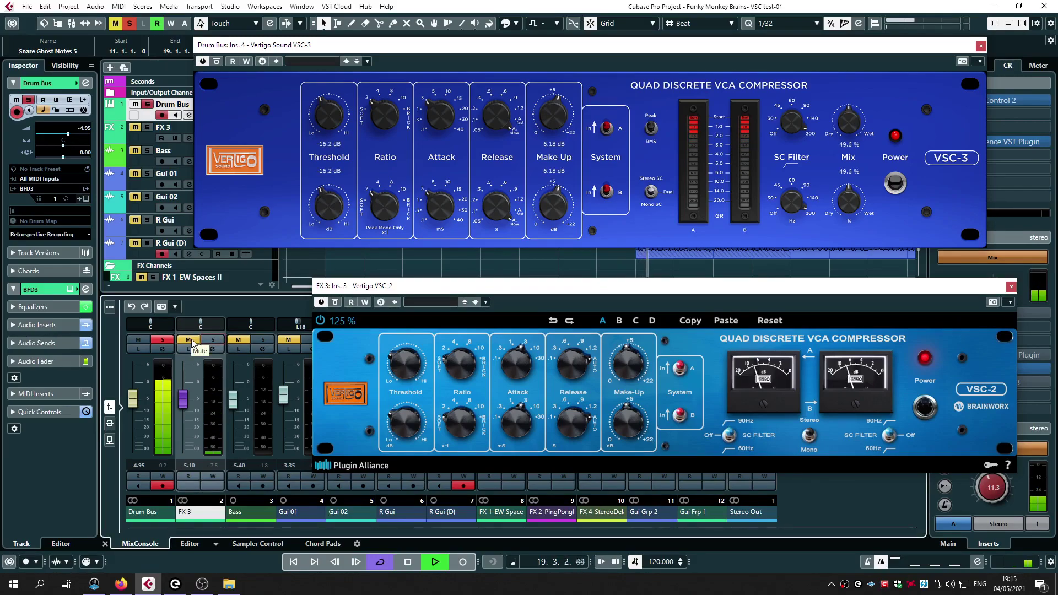
{"action": "left_click", "coordinate": [217, 61]}
{"action": "left_click", "coordinate": [188, 339]}
{"action": "left_click", "coordinate": [213, 339]}
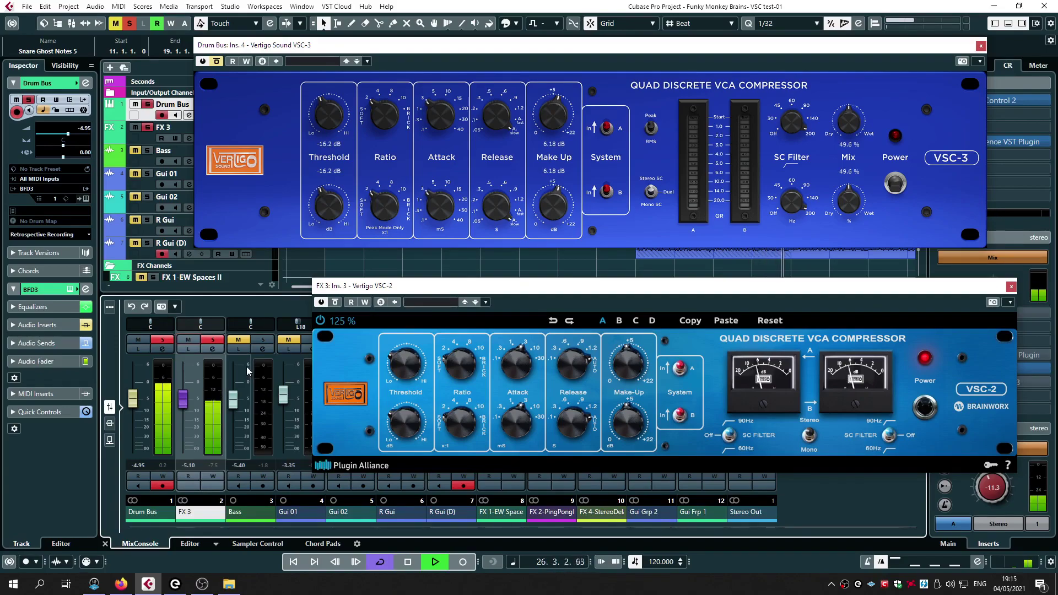
{"action": "left_click", "coordinate": [213, 339]}
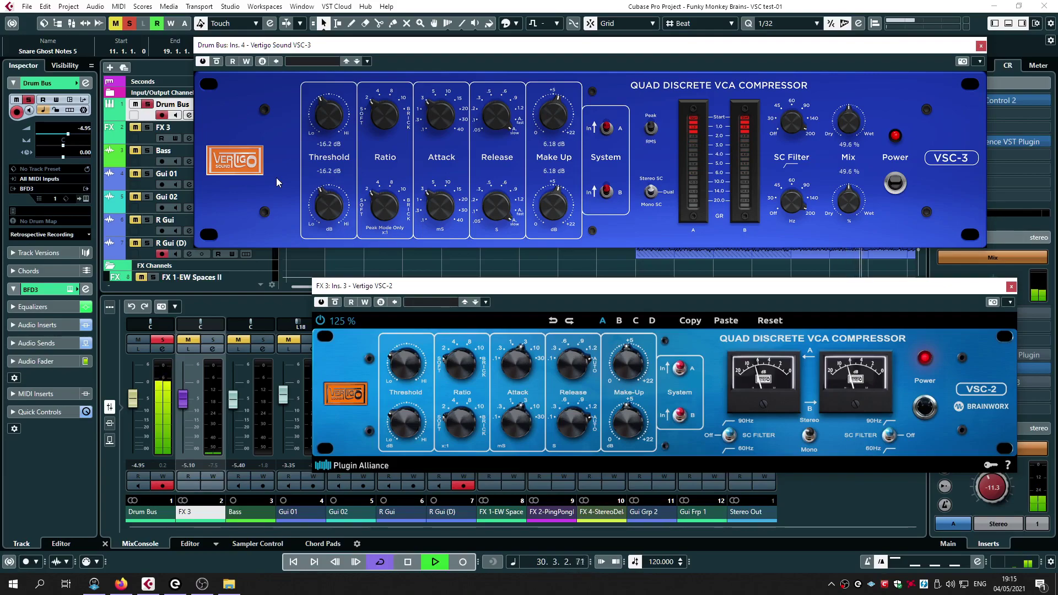
Close both compressor editors and unsolo the Drum Bus to hear the full mix, stopping playback at the end.
{"action": "left_click", "coordinate": [981, 45]}
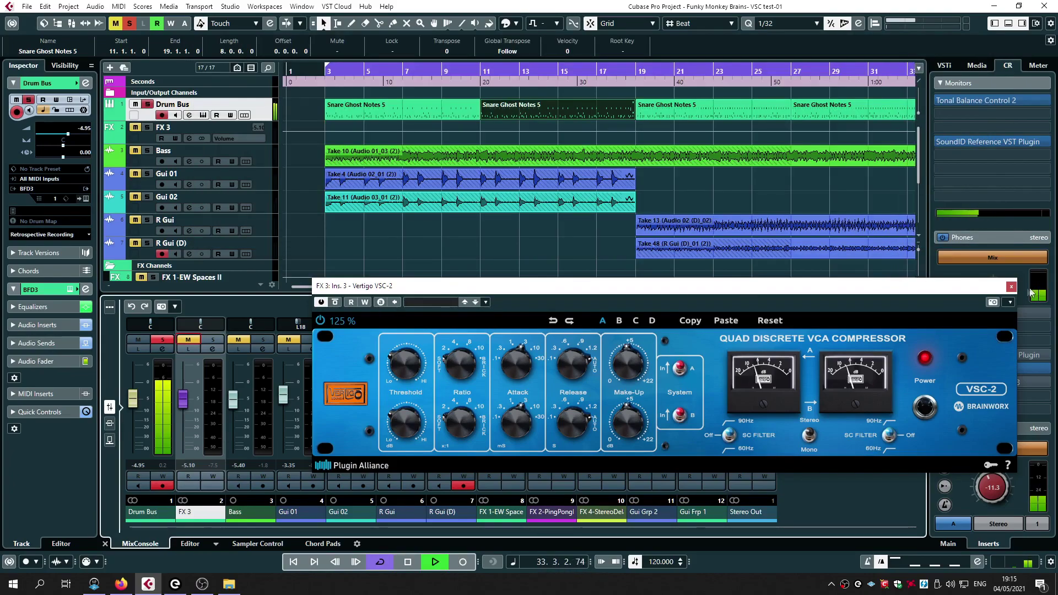
{"action": "left_click", "coordinate": [1011, 286]}
{"action": "left_click", "coordinate": [162, 340]}
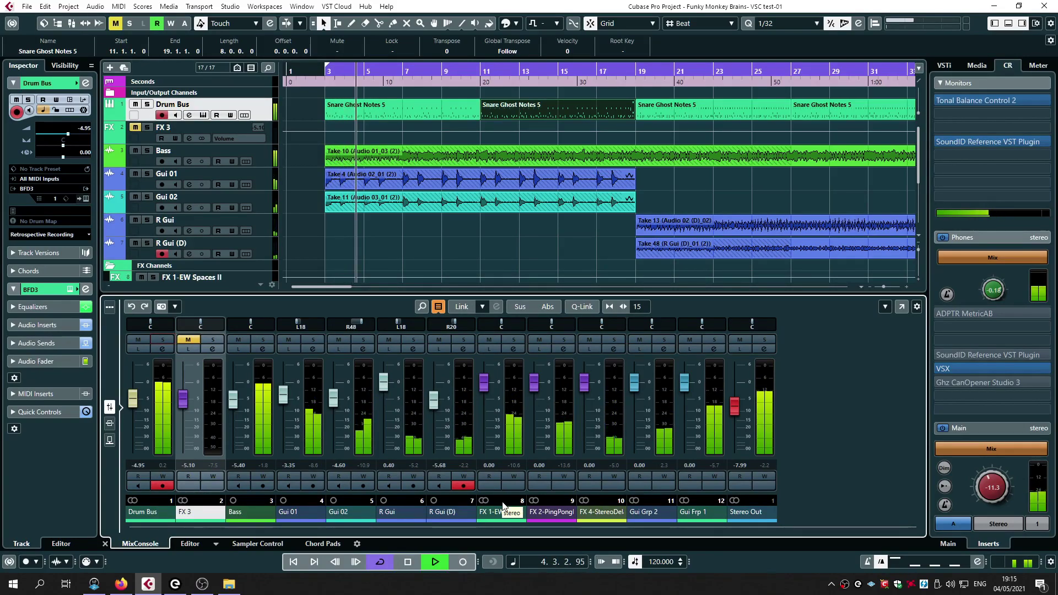
{"action": "key", "text": "space"}
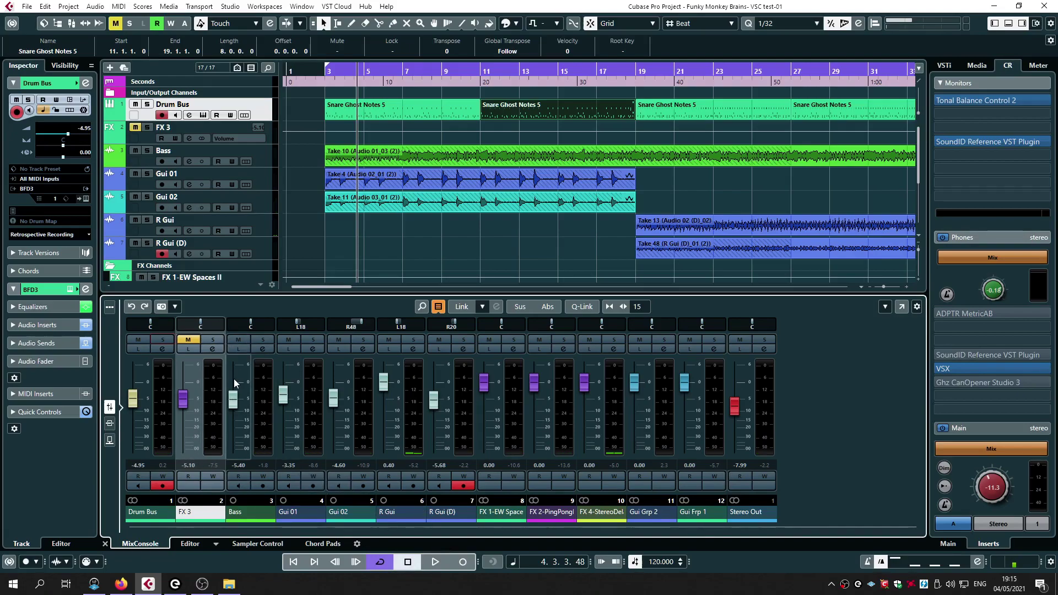
Reopen the VSC-3 on the Drum Bus and play the drums soloed, comparing the compressor bypassed and active.
{"action": "left_click", "coordinate": [161, 349]}
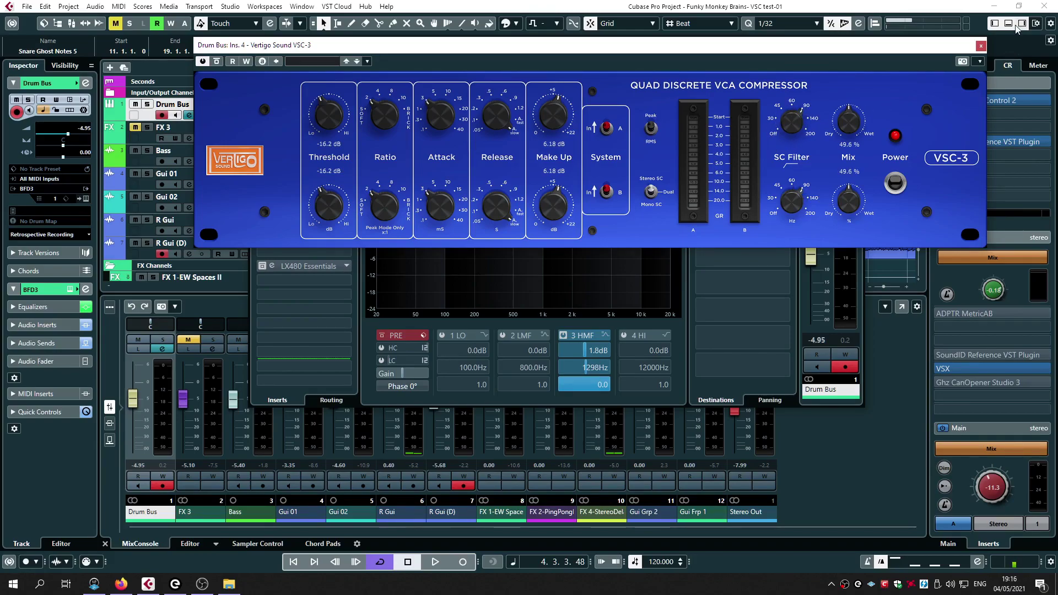
{"action": "left_click", "coordinate": [435, 562]}
{"action": "key", "text": "s"}
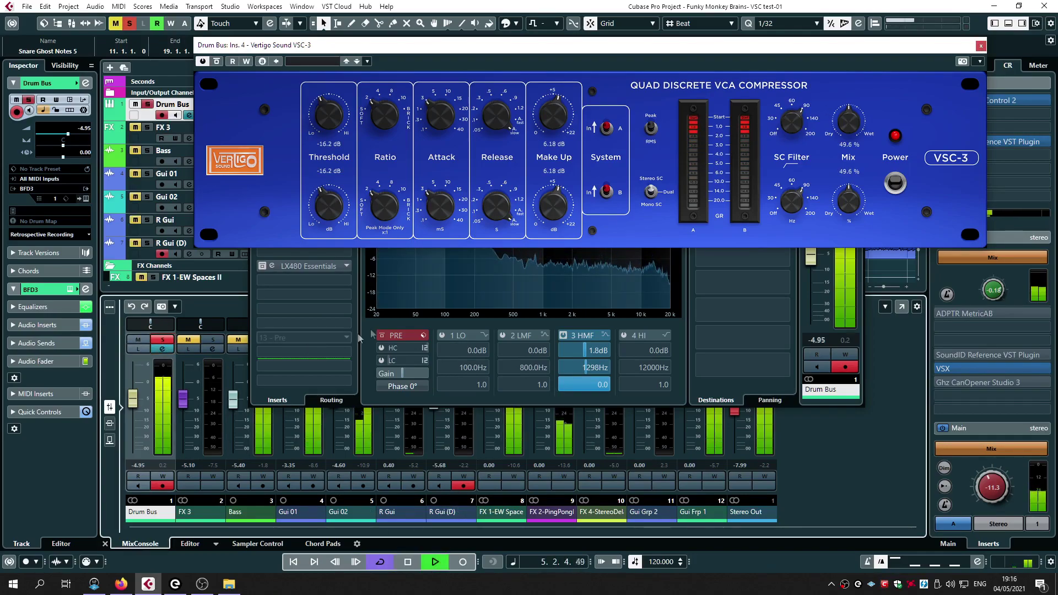
{"action": "left_click", "coordinate": [218, 64]}
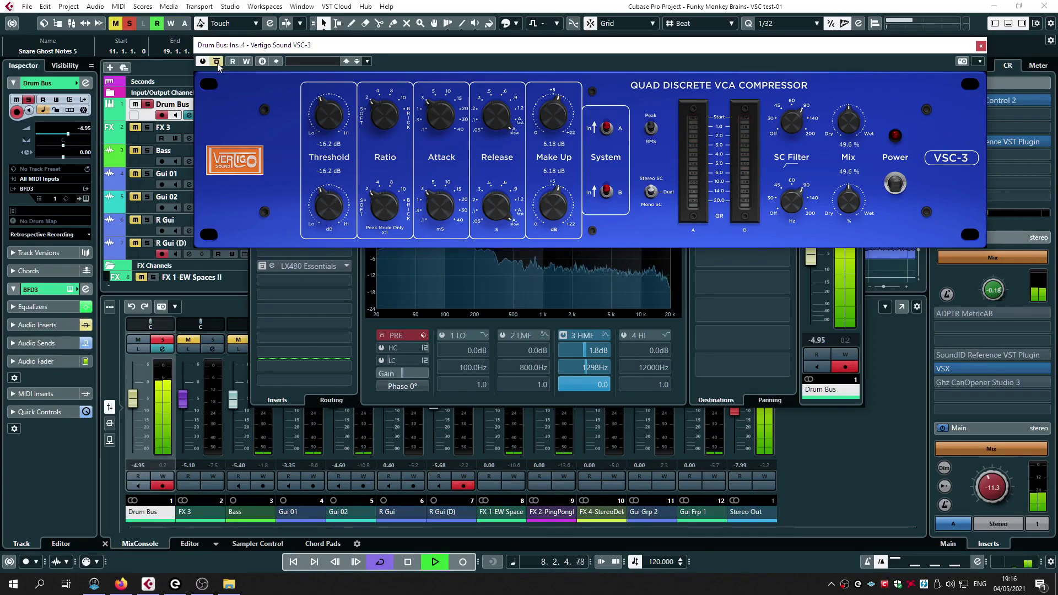
{"action": "left_click", "coordinate": [217, 62]}
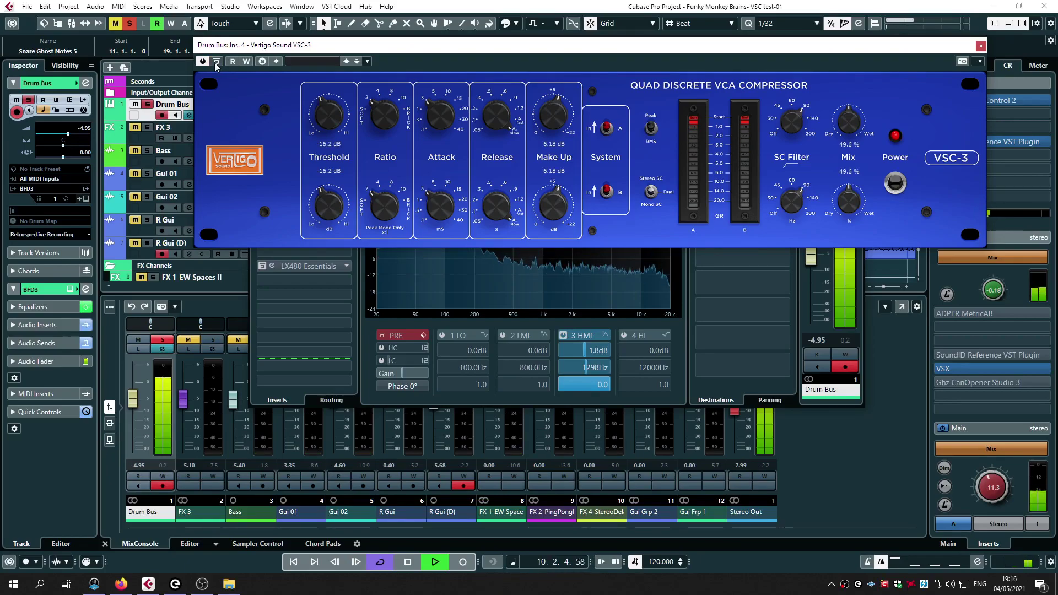
Lower the FX 3 fader to -6.50 while hearing it soloed with the VSC-3 bypassed, and switch back to the VSC-3.
{"action": "left_click", "coordinate": [216, 61]}
{"action": "left_click", "coordinate": [212, 340]}
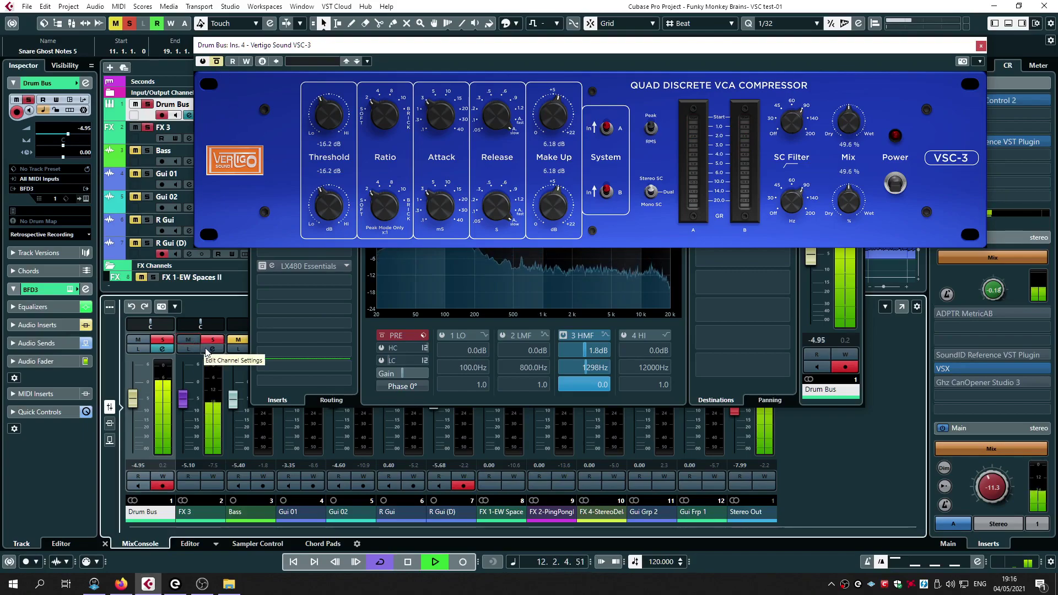
{"action": "left_click_drag", "start_coordinate": [187, 402], "coordinate": [187, 405]}
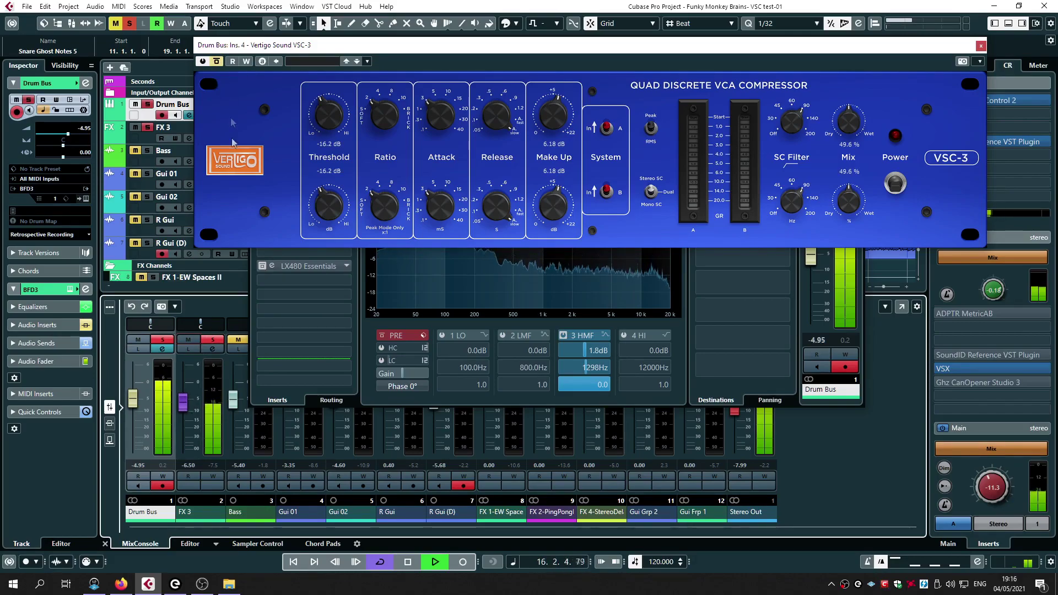
{"action": "left_click", "coordinate": [194, 343]}
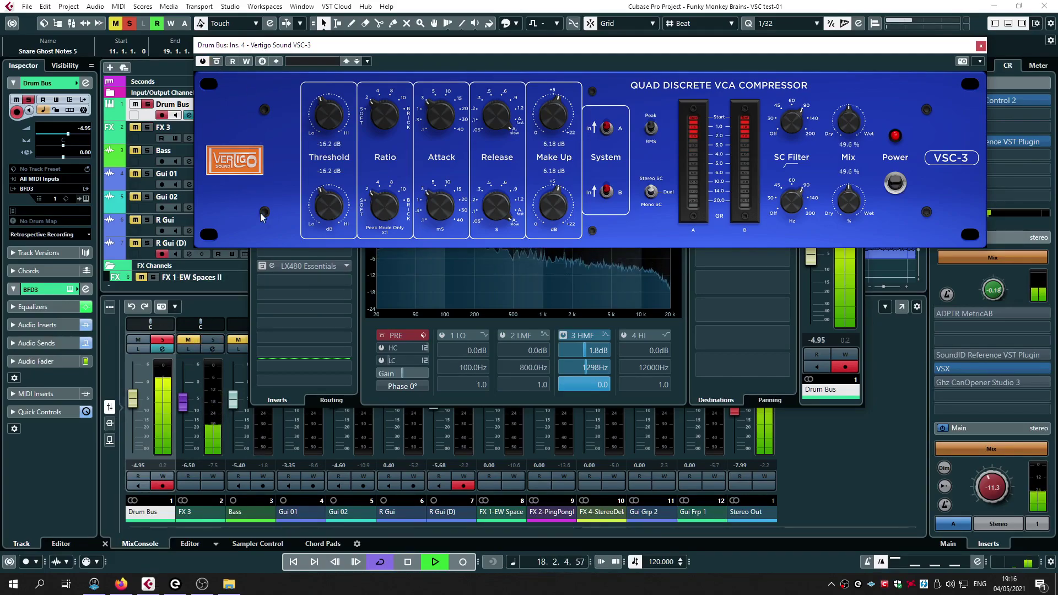
Bypass the VSC-3, lower the FX 3 fader to -8.49 while hearing it soloed, and return to the VSC-3.
{"action": "left_click", "coordinate": [217, 61]}
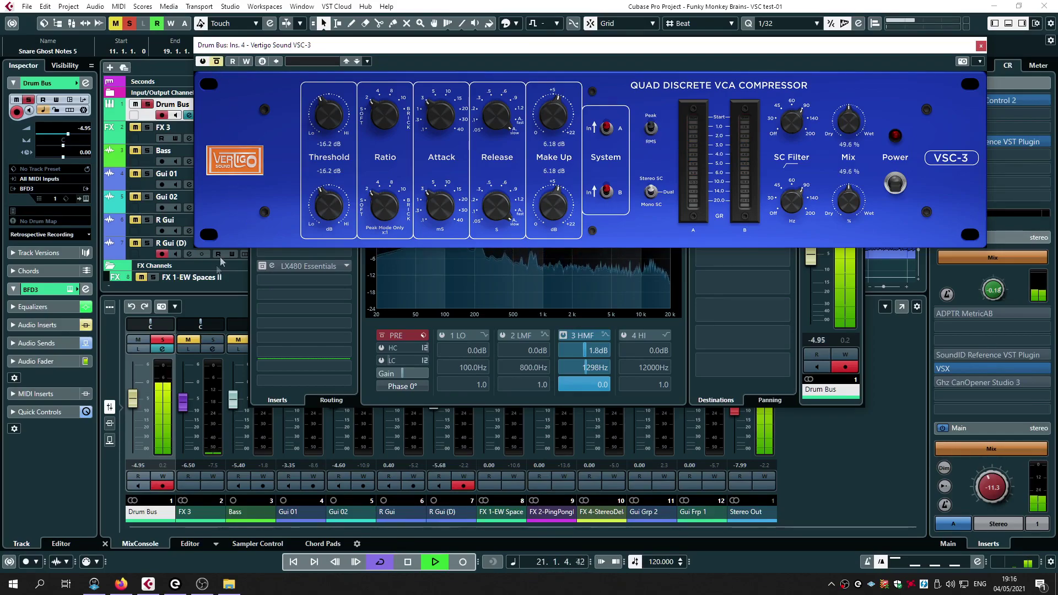
{"action": "left_click", "coordinate": [188, 338]}
{"action": "left_click", "coordinate": [213, 338]}
{"action": "scroll", "coordinate": [191, 396], "scroll_direction": "down", "scroll_amount": 2}
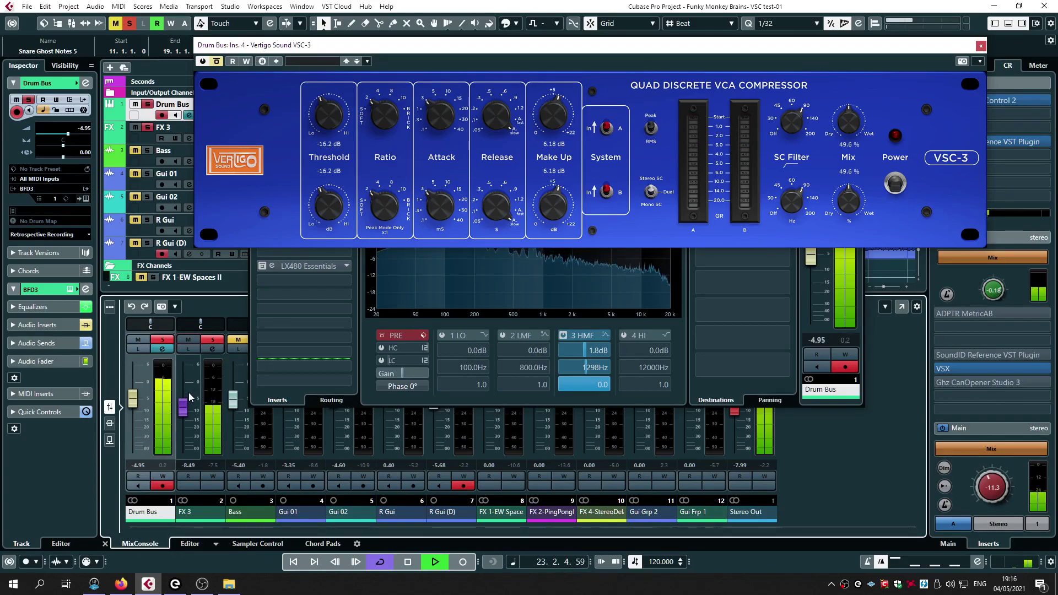
{"action": "left_click", "coordinate": [188, 339]}
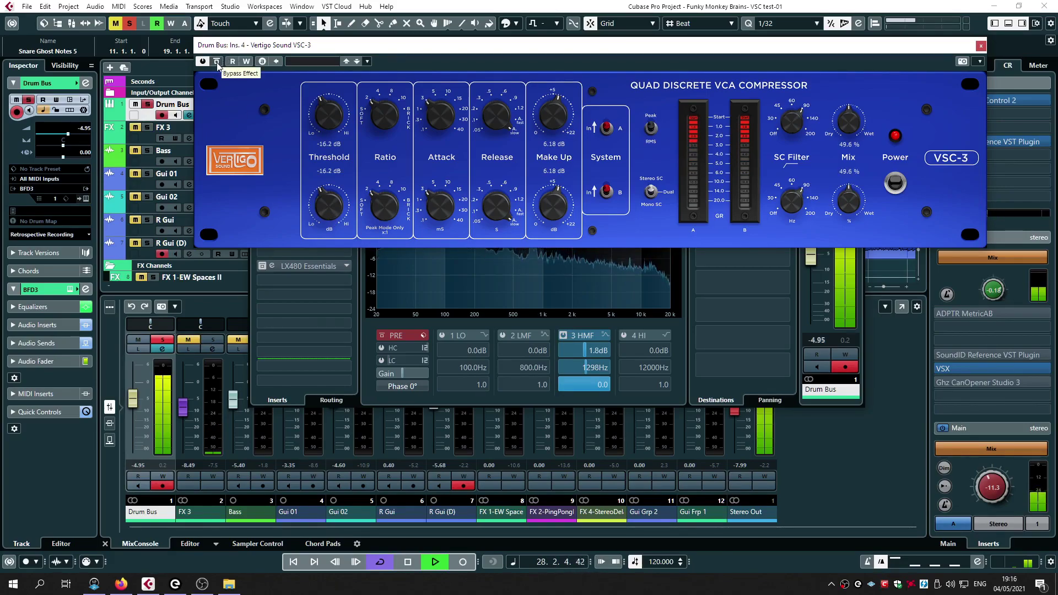
Stop playback and close the VSC-3 editor and the Drum Bus channel settings.
{"action": "left_click", "coordinate": [981, 45]}
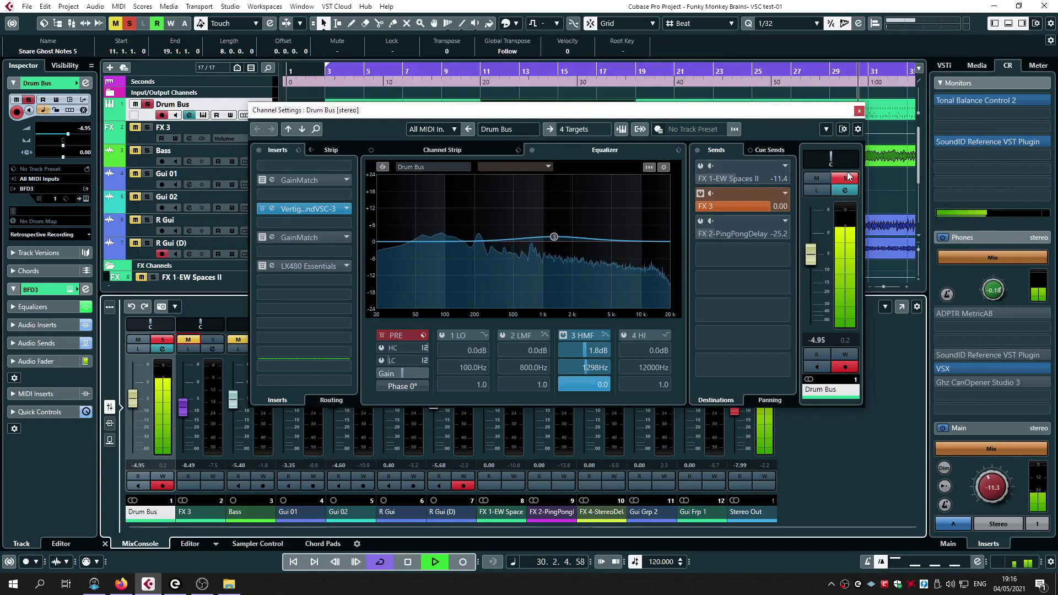
{"action": "key", "text": "space"}
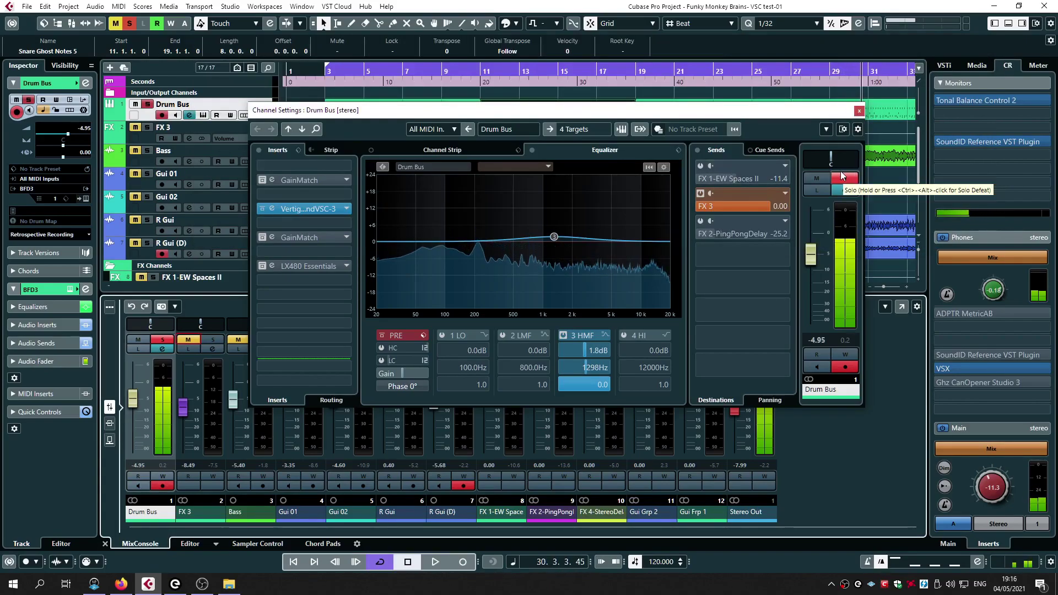
{"action": "left_click", "coordinate": [859, 111]}
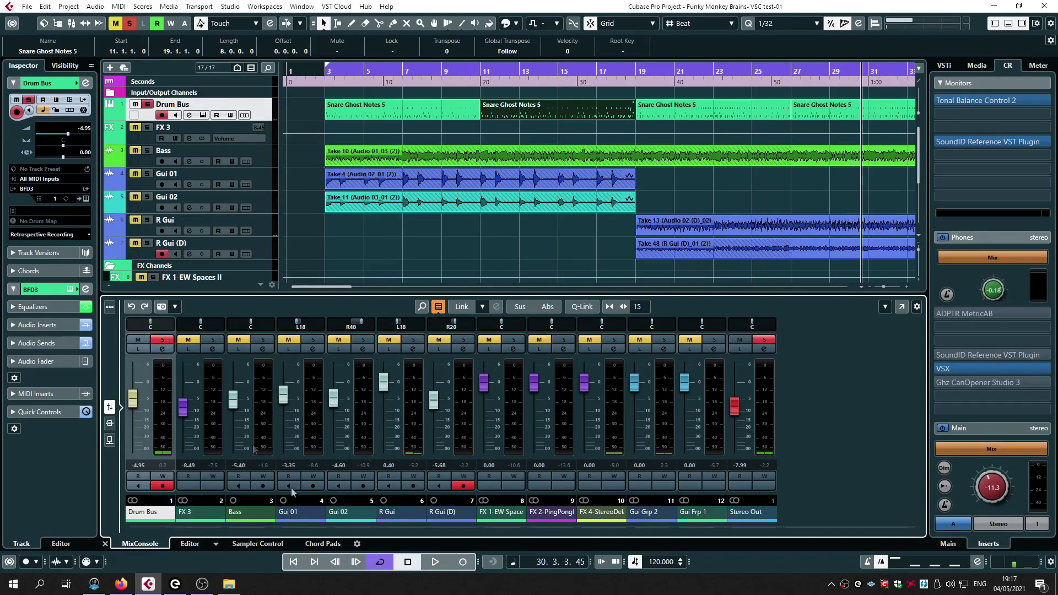
Solo the Bass together with the drums, start playback and open the VSC-3 insert from the Bass channel settings.
{"action": "left_click", "coordinate": [266, 340]}
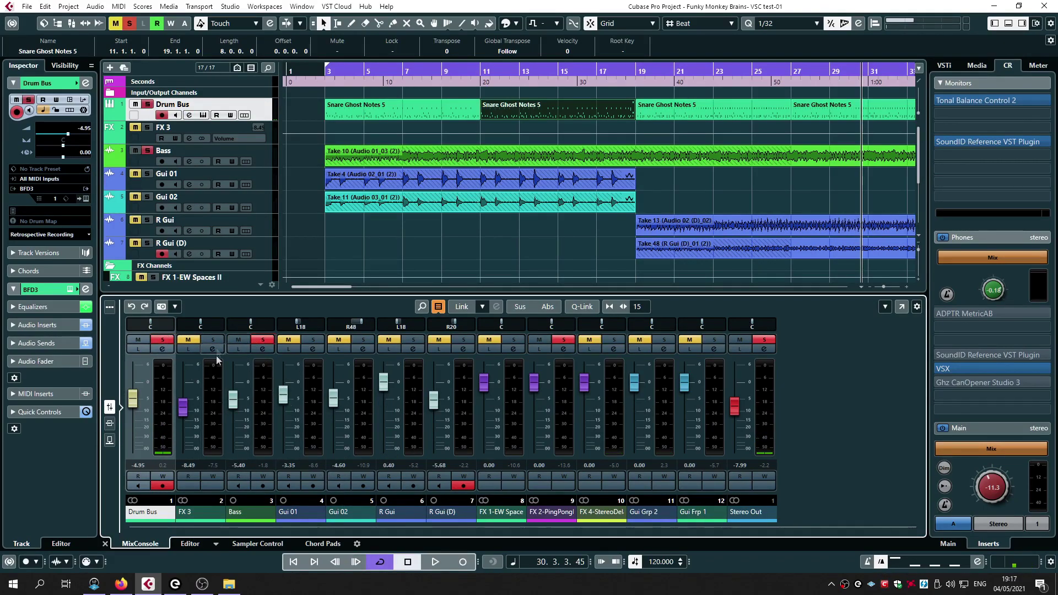
{"action": "left_click", "coordinate": [435, 562]}
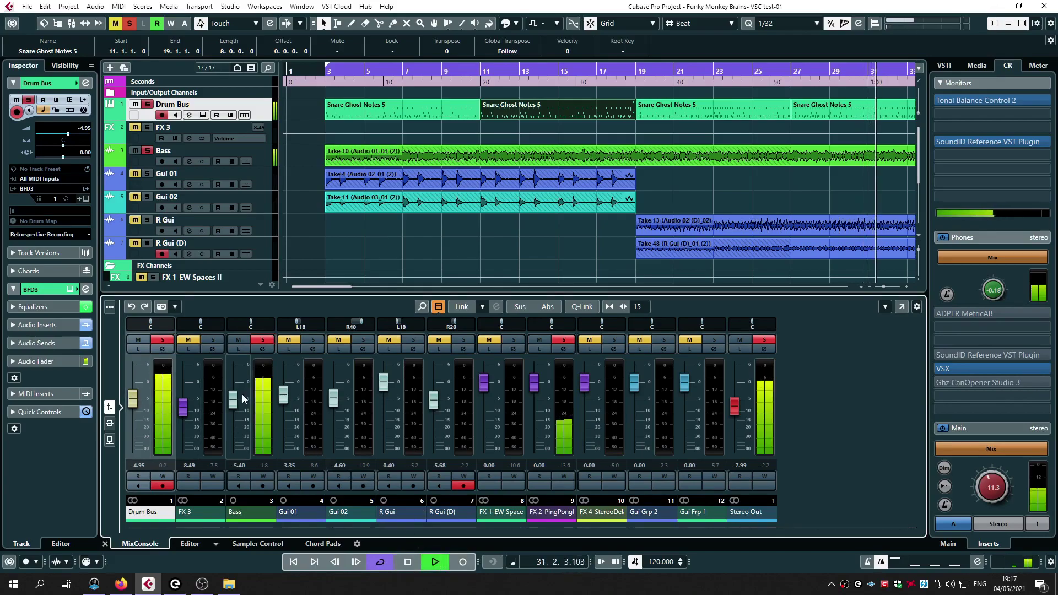
{"action": "left_click", "coordinate": [263, 349]}
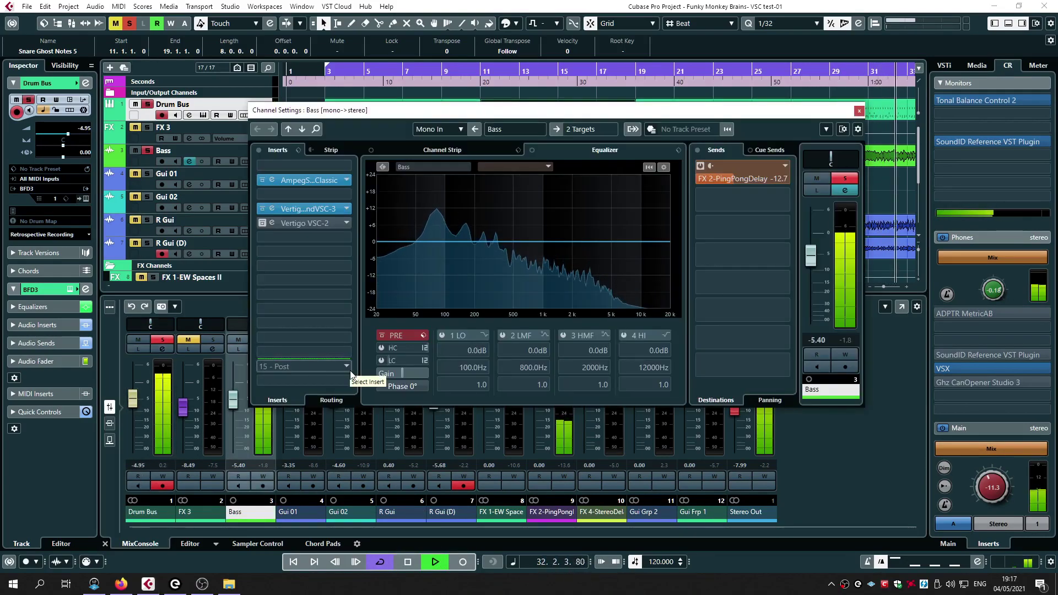
{"action": "left_click", "coordinate": [306, 209]}
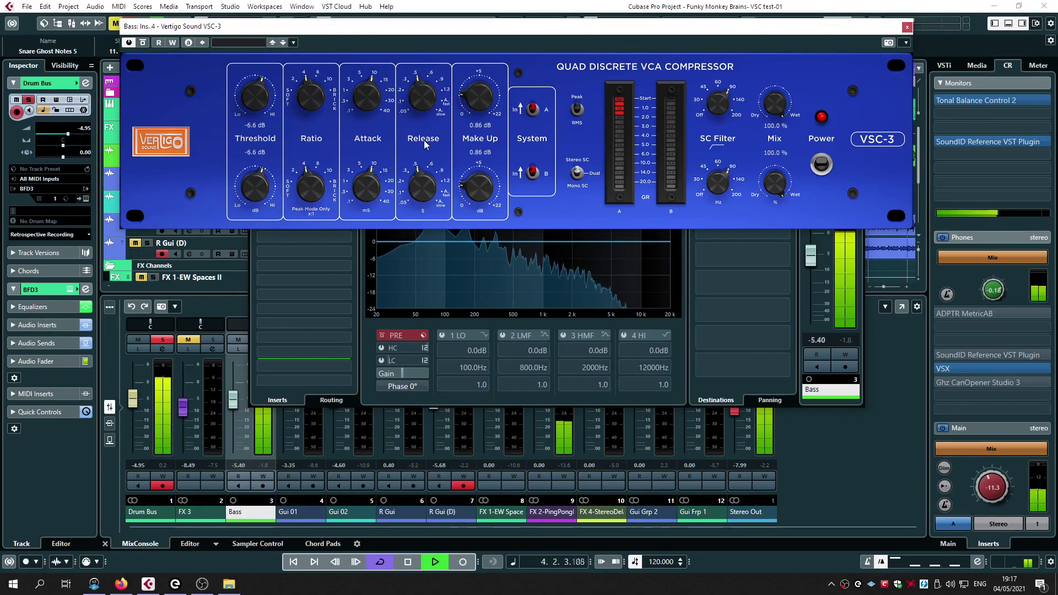
Compare the bass with its VSC-3 bypassed and active during playback.
{"action": "left_click_drag", "start_coordinate": [451, 28], "coordinate": [344, 77]}
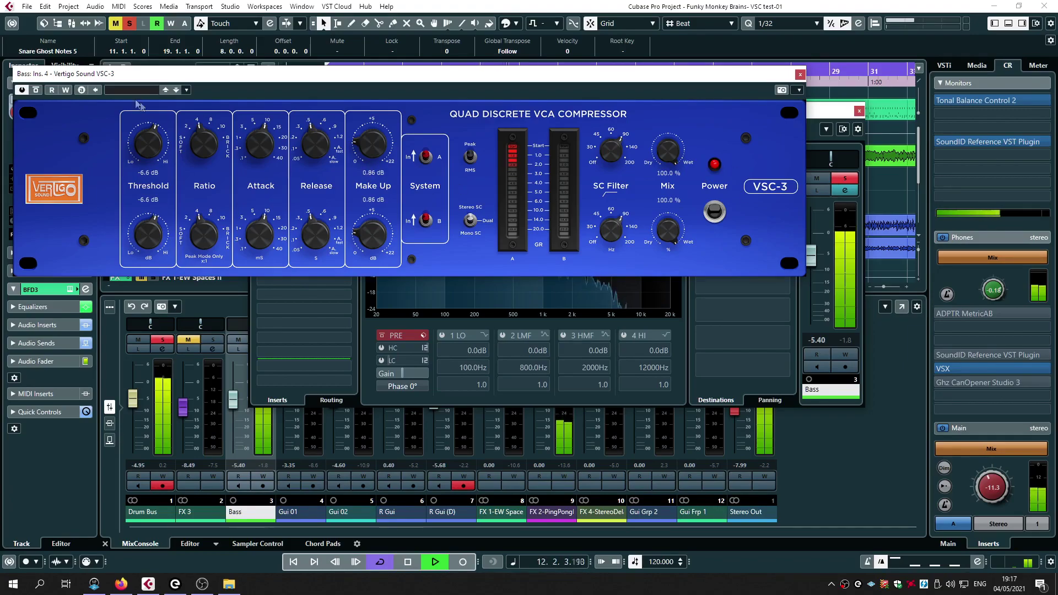
{"action": "left_click", "coordinate": [35, 89]}
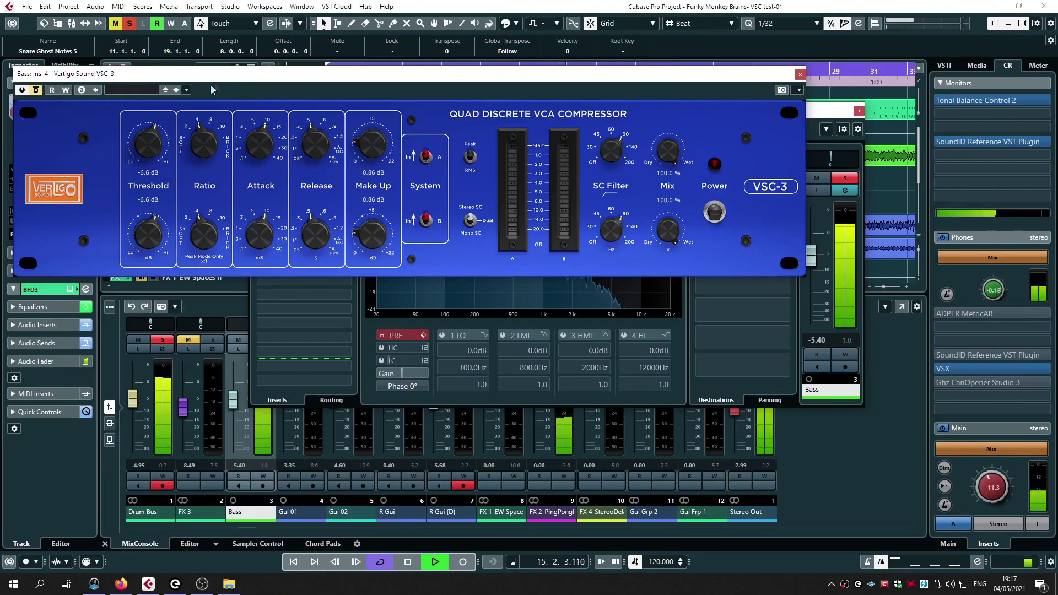
{"action": "left_click", "coordinate": [35, 89]}
Open the VSC-2 on the Bass channel and arrange both compressor editors one above the other.
{"action": "left_click_drag", "start_coordinate": [329, 74], "coordinate": [450, 21]}
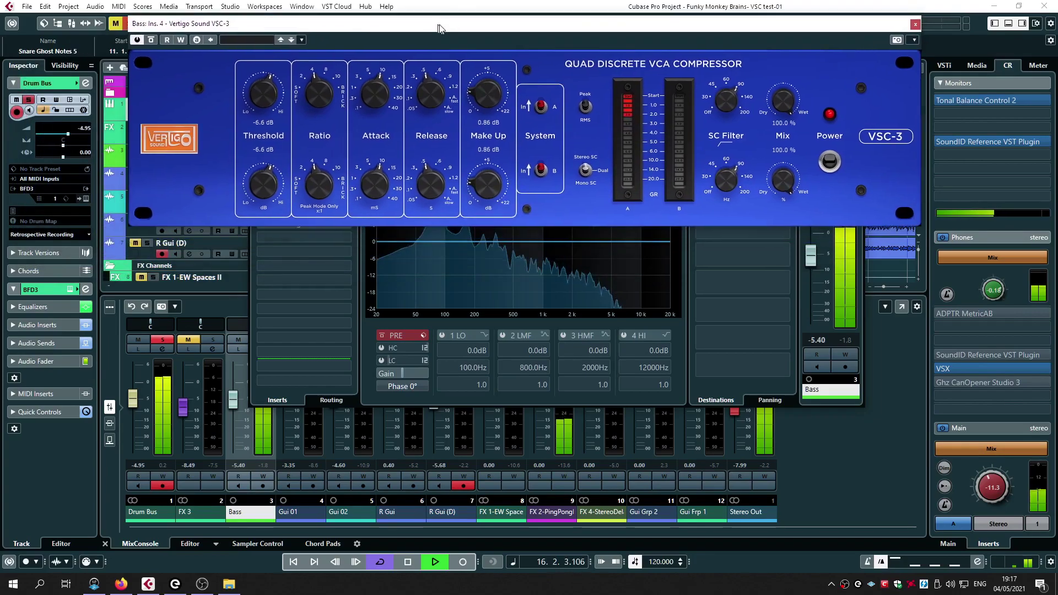
{"action": "left_click_drag", "start_coordinate": [366, 25], "coordinate": [369, 13]}
{"action": "left_click", "coordinate": [303, 222]}
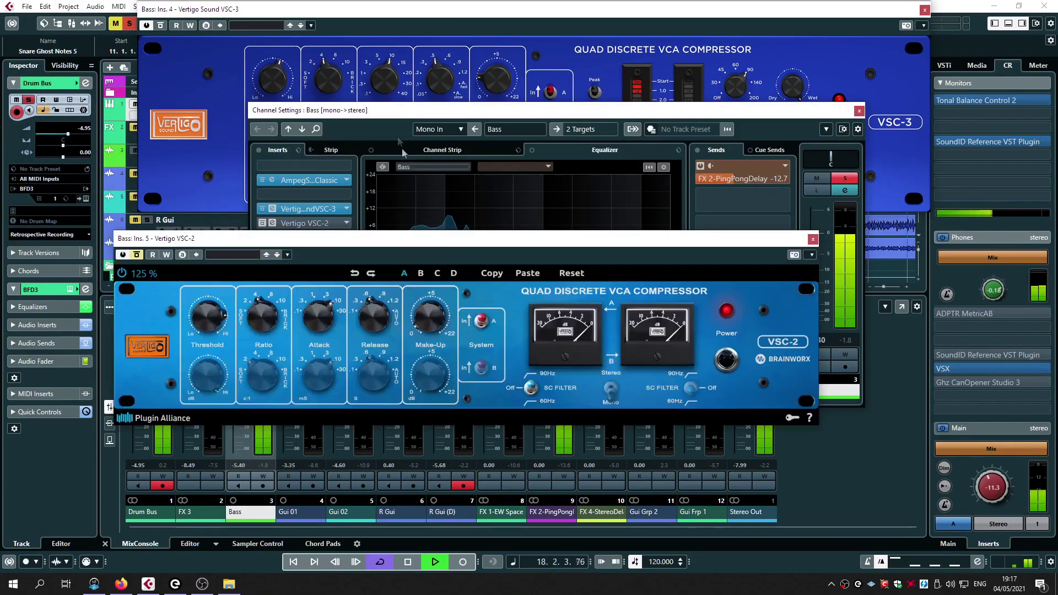
{"action": "left_click", "coordinate": [385, 21]}
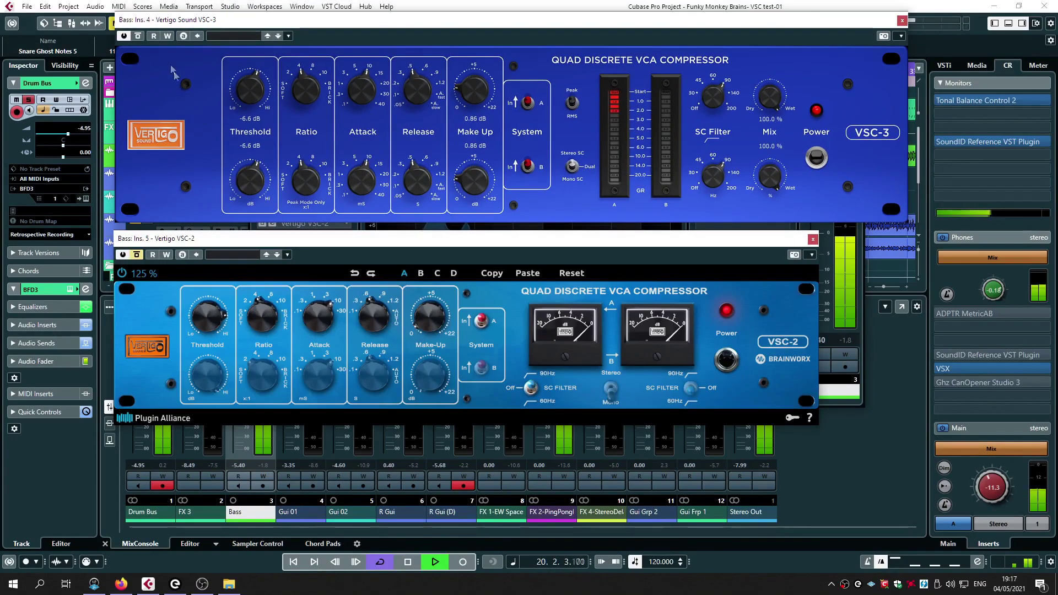
Set the bass VSC-3 mix to 58.8 % and try the 60 Hz sidechain filter on the VSC-2.
{"action": "left_click", "coordinate": [137, 36]}
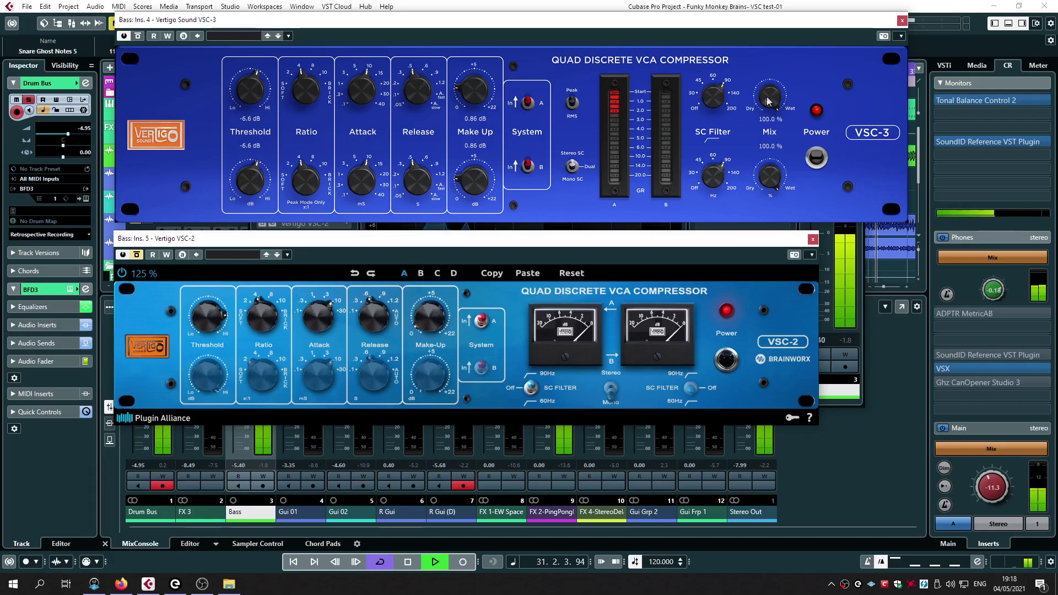
{"action": "left_click_drag", "start_coordinate": [772, 97], "coordinate": [765, 150]}
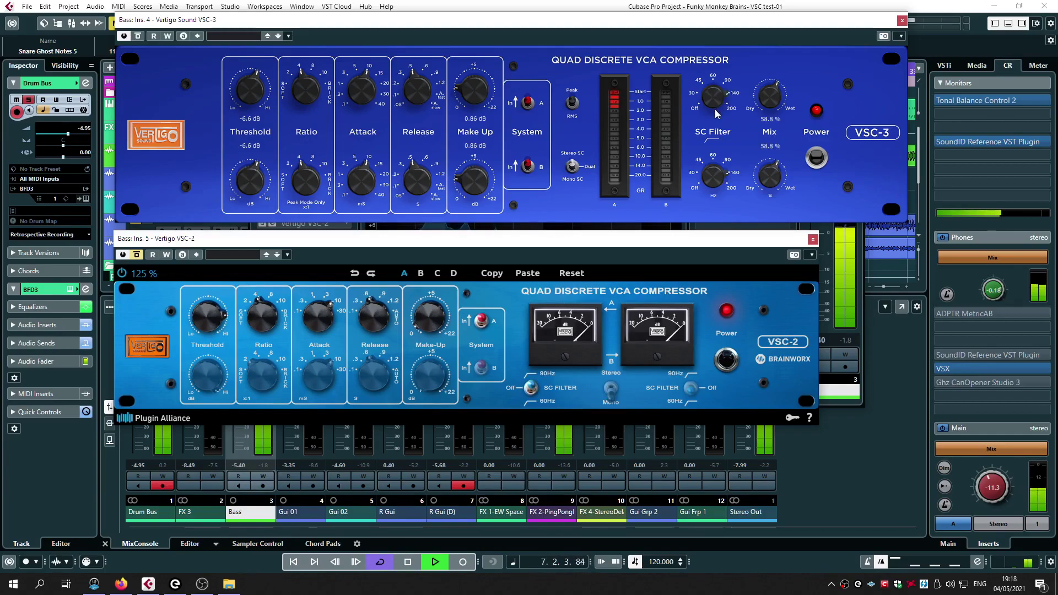
{"action": "left_click_drag", "start_coordinate": [715, 113], "coordinate": [717, 126]}
{"action": "left_click_drag", "start_coordinate": [531, 389], "coordinate": [533, 412]}
Compare the bass through the VSC-3 and the VSC-2 by alternating their bypass states, ending on the VSC-3.
{"action": "left_click", "coordinate": [138, 36]}
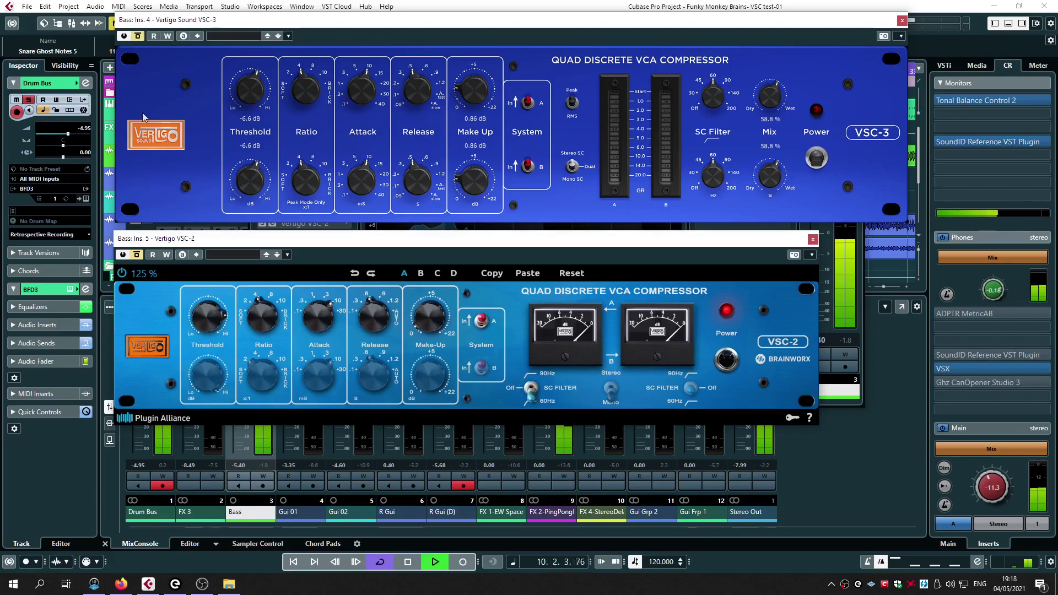
{"action": "left_click", "coordinate": [132, 254]}
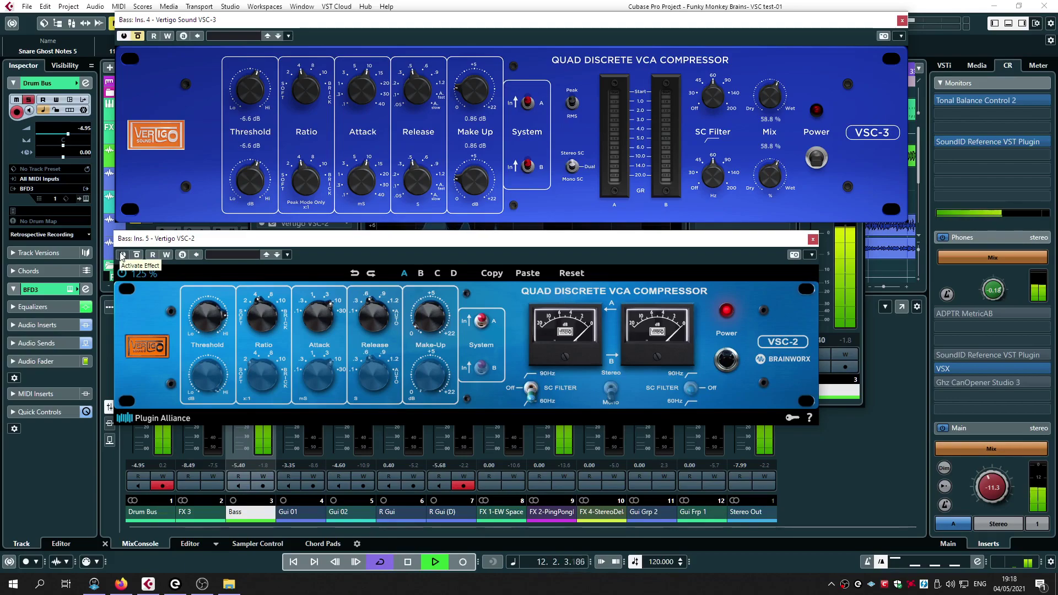
{"action": "left_click", "coordinate": [122, 255]}
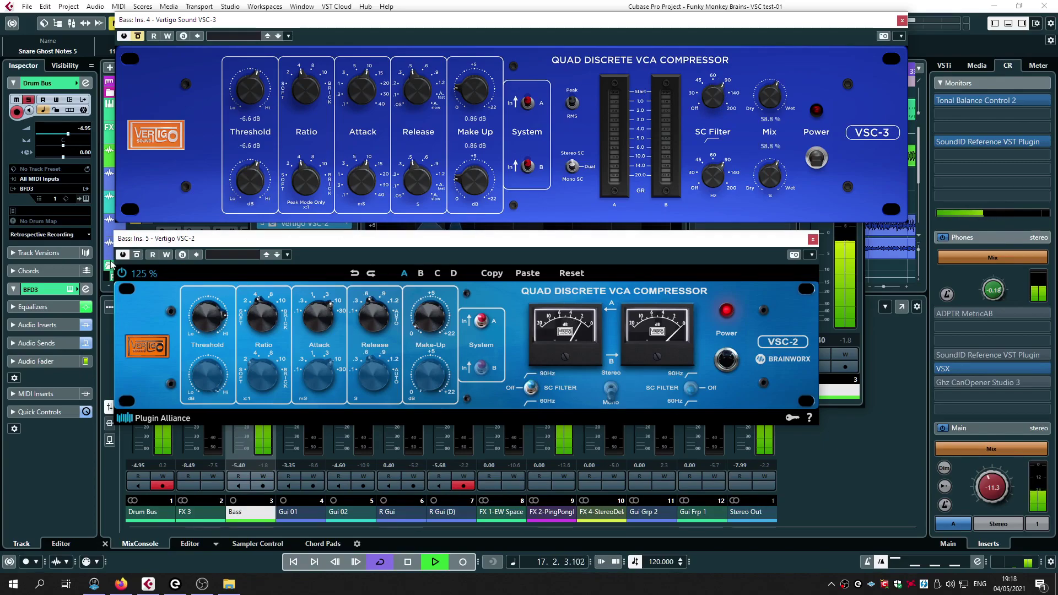
{"action": "left_click", "coordinate": [139, 37]}
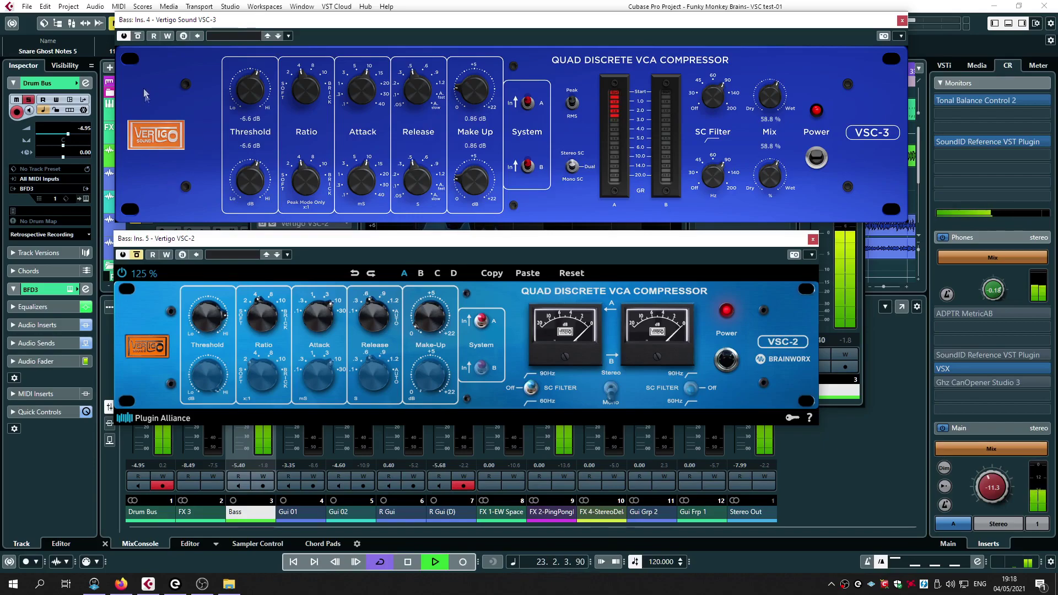
{"action": "left_click", "coordinate": [137, 37]}
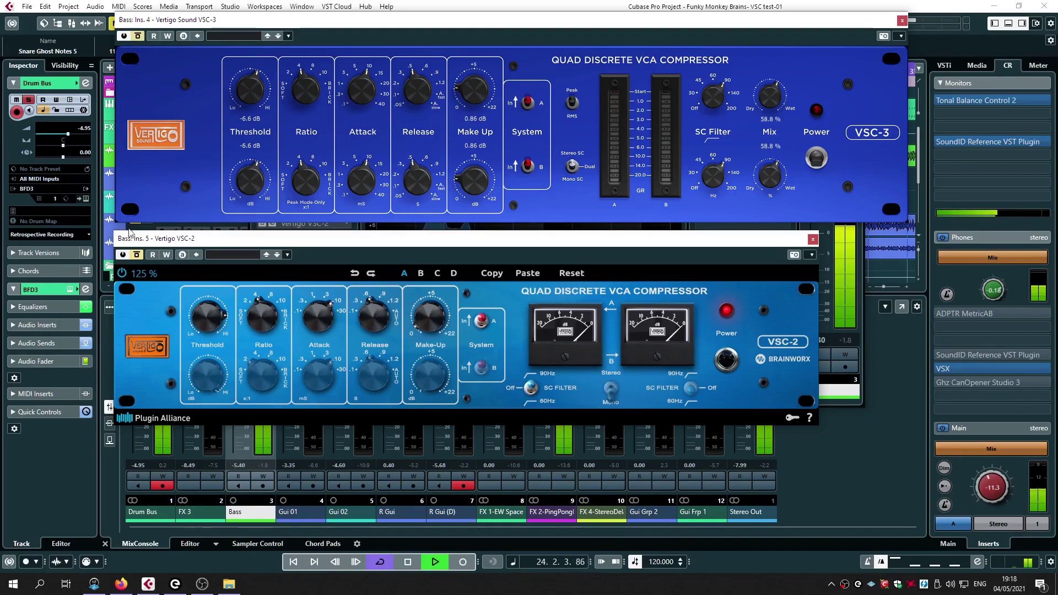
{"action": "left_click", "coordinate": [137, 255]}
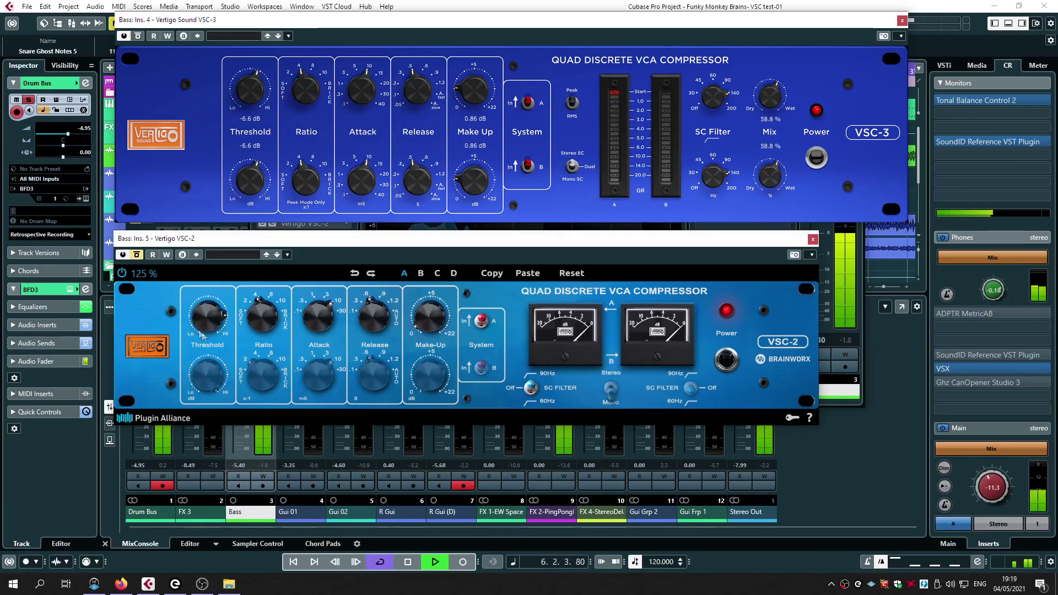
Close both bass compressor editors and the Bass channel settings.
{"action": "left_click", "coordinate": [902, 21]}
{"action": "left_click", "coordinate": [812, 239]}
{"action": "left_click", "coordinate": [859, 111]}
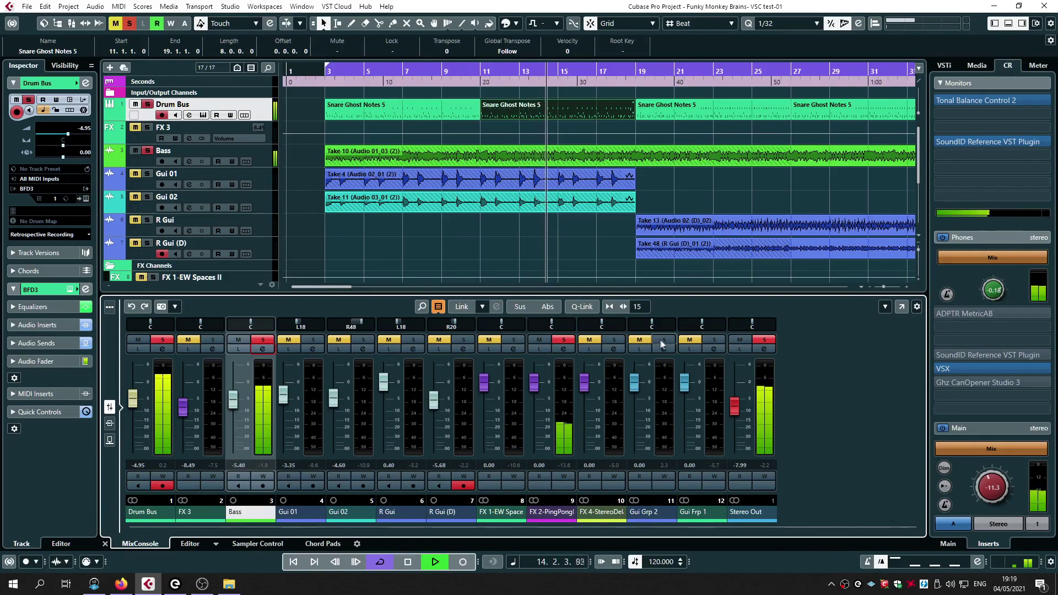
Add the Gui Frp 1 group to the soloed channels and shorten the playback loop to end at bar 19.
{"action": "left_click", "coordinate": [714, 340]}
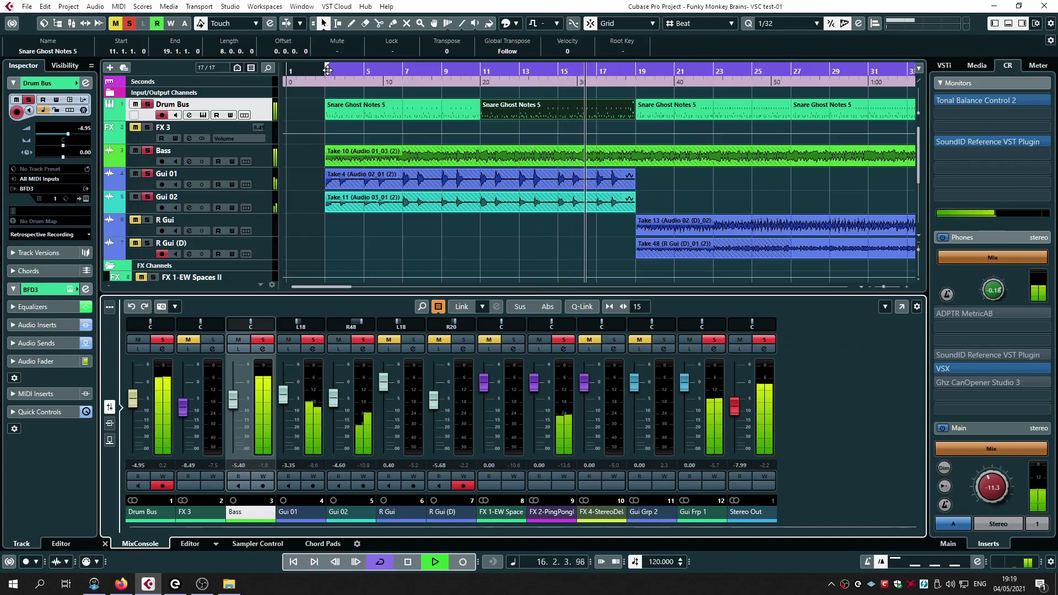
{"action": "left_click", "coordinate": [405, 180]}
{"action": "left_click_drag", "start_coordinate": [309, 287], "coordinate": [333, 287]}
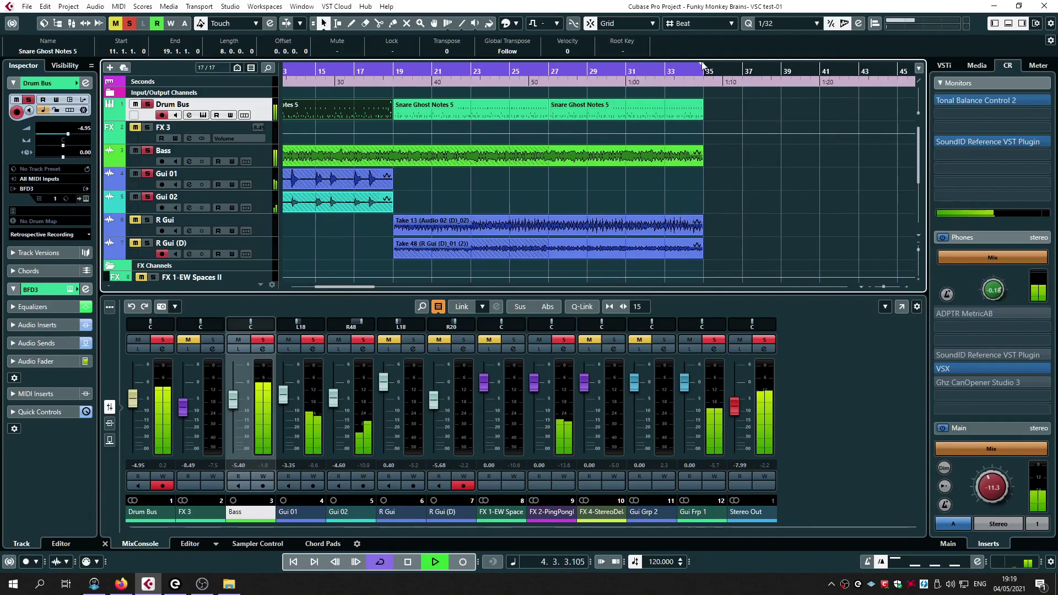
{"action": "left_click_drag", "start_coordinate": [701, 67], "coordinate": [392, 82]}
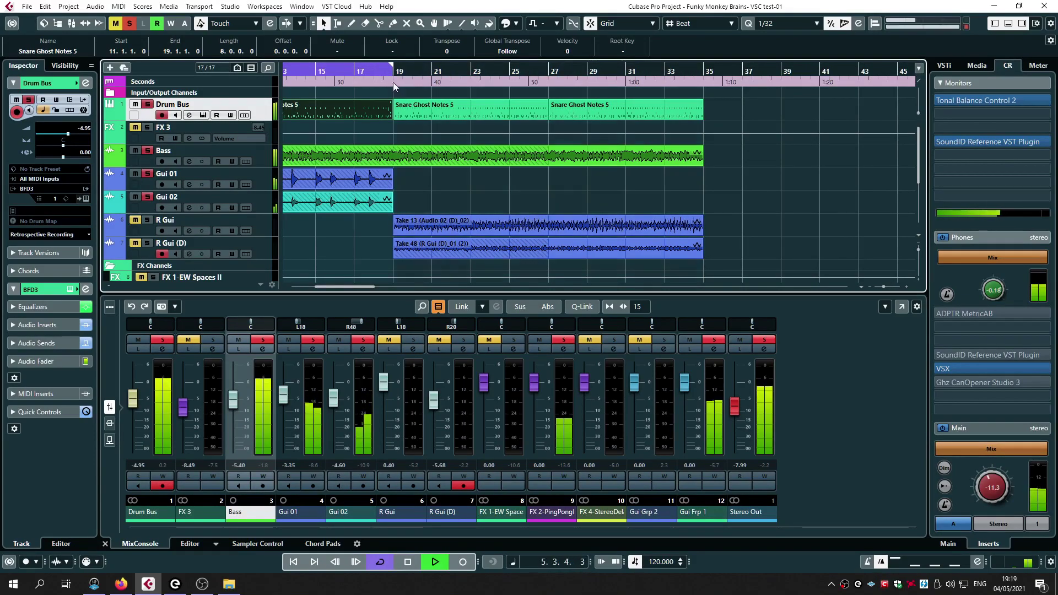
Open the Gui Frp 1 channel settings and bring up the editors of its VSC-2 and VSC-3 inserts.
{"action": "left_click", "coordinate": [714, 349]}
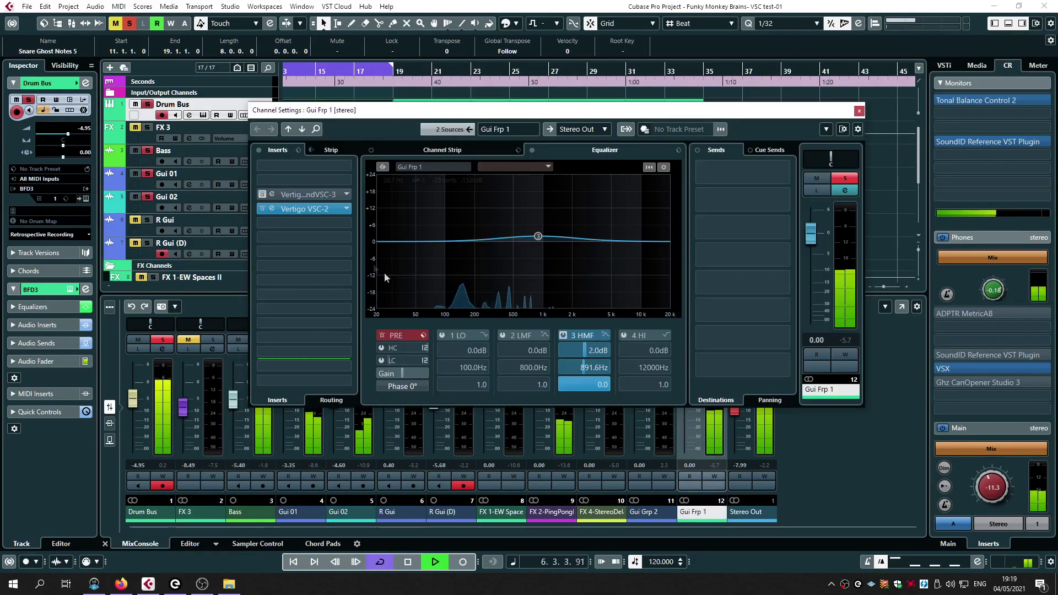
{"action": "left_click", "coordinate": [302, 209]}
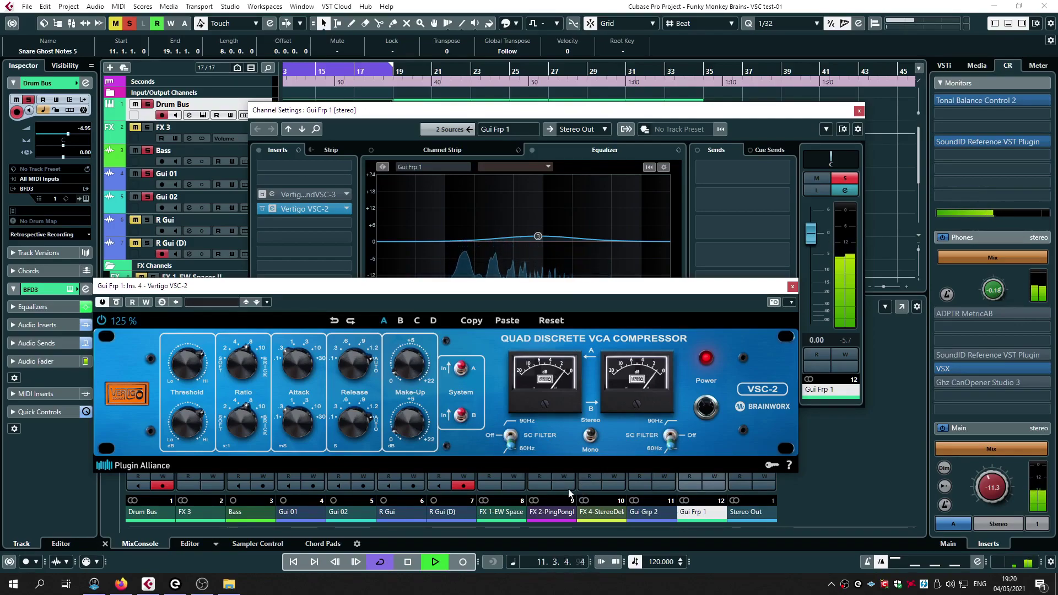
{"action": "left_click", "coordinate": [428, 232]}
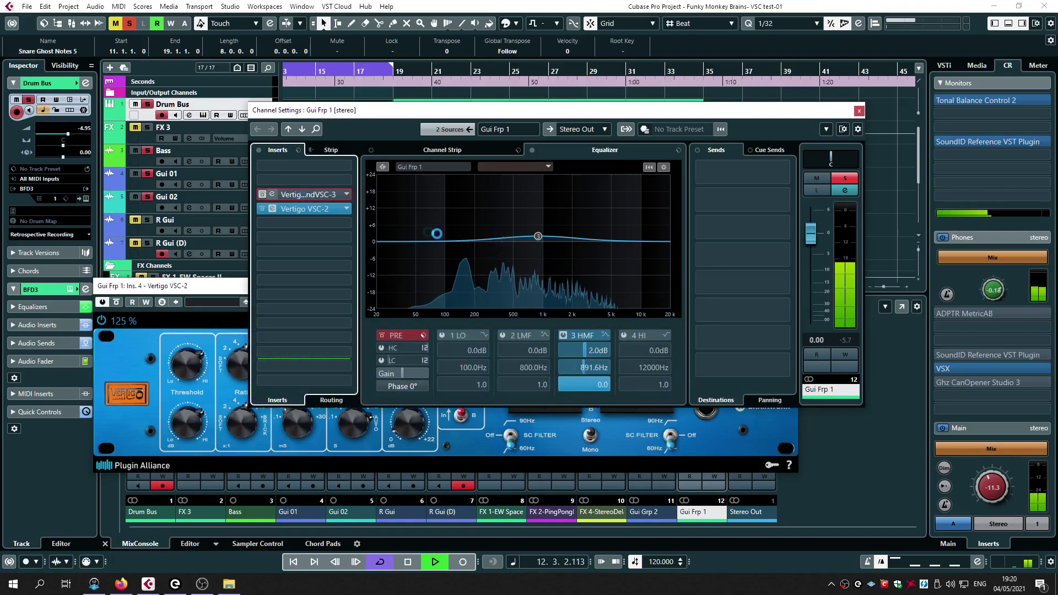
{"action": "left_click", "coordinate": [307, 194]}
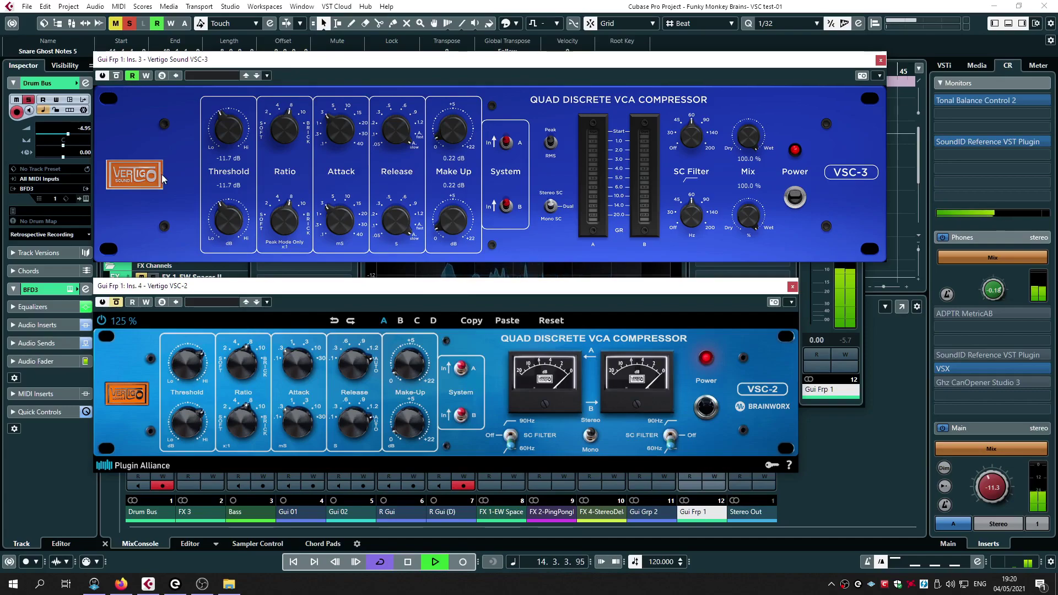
Turn off automation reading for the VSC-3 on Gui Frp 1 and lower its threshold to -12.8 dB.
{"action": "left_click", "coordinate": [132, 75]}
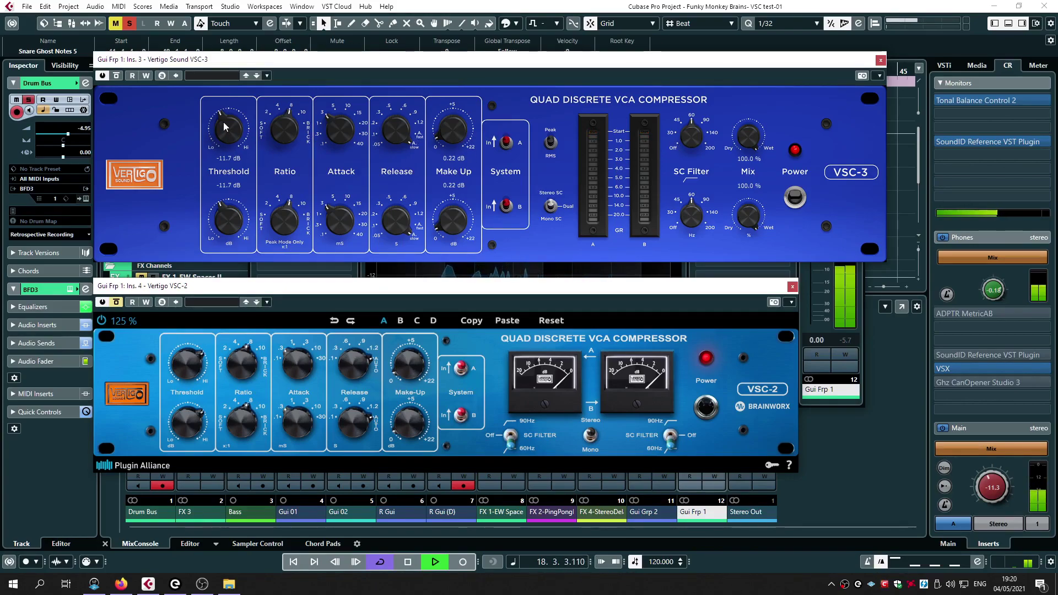
{"action": "left_click_drag", "start_coordinate": [224, 125], "coordinate": [227, 130]}
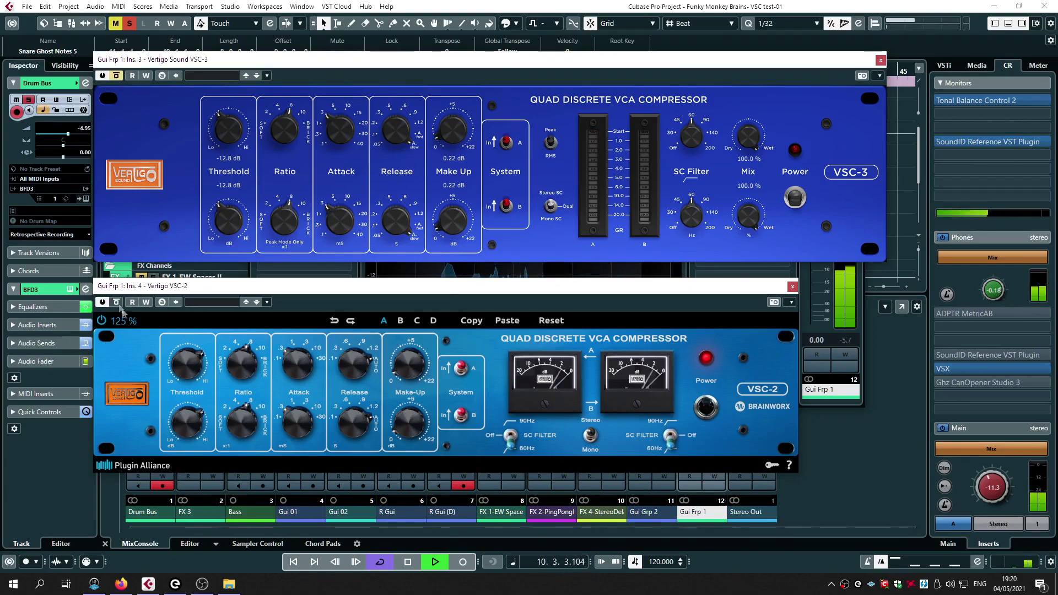
Level-match the guitar compressors by adjusting the VSC-2 make-up to about +2.4 dB and the VSC-3 make-up to 0.51 dB.
{"action": "left_click_drag", "start_coordinate": [404, 371], "coordinate": [403, 363]}
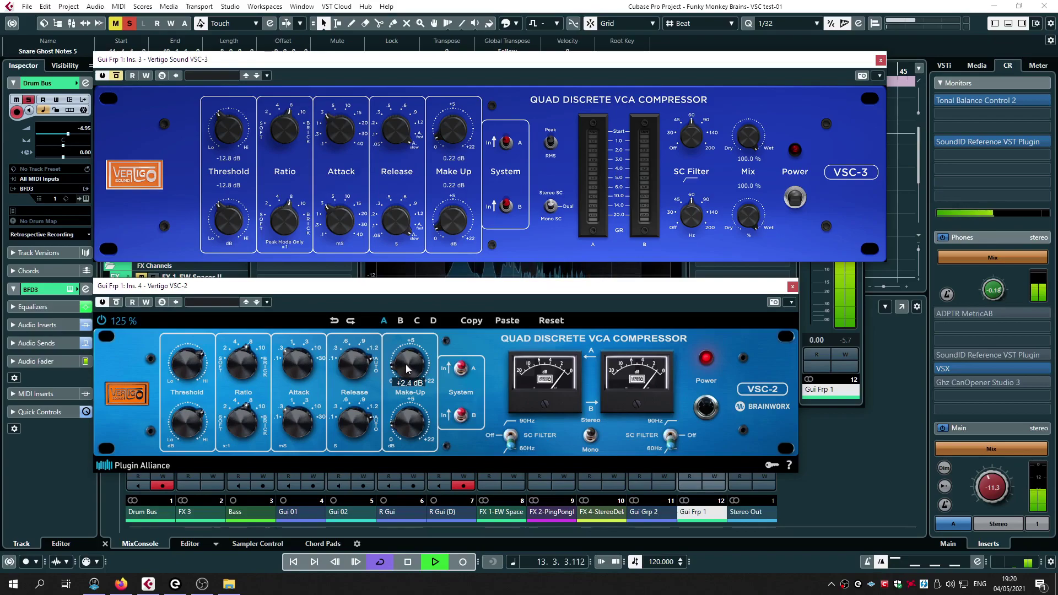
{"action": "left_click_drag", "start_coordinate": [406, 365], "coordinate": [405, 366]}
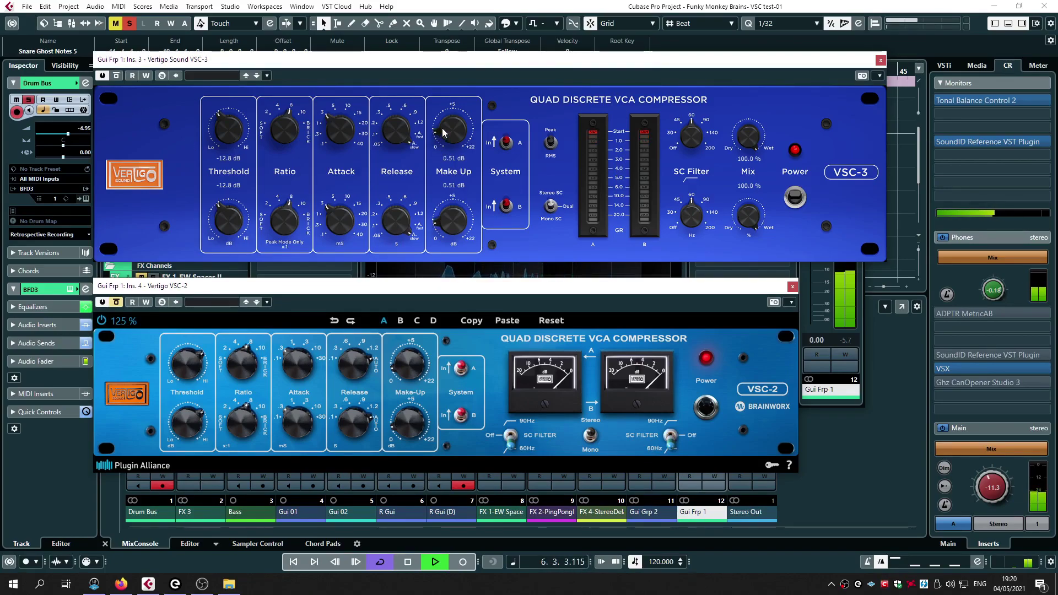
Raise the VSC-3 make-up on Gui Frp 1 to 0.77 dB and close its compressor editors and channel settings.
{"action": "left_click_drag", "start_coordinate": [442, 125], "coordinate": [442, 123]}
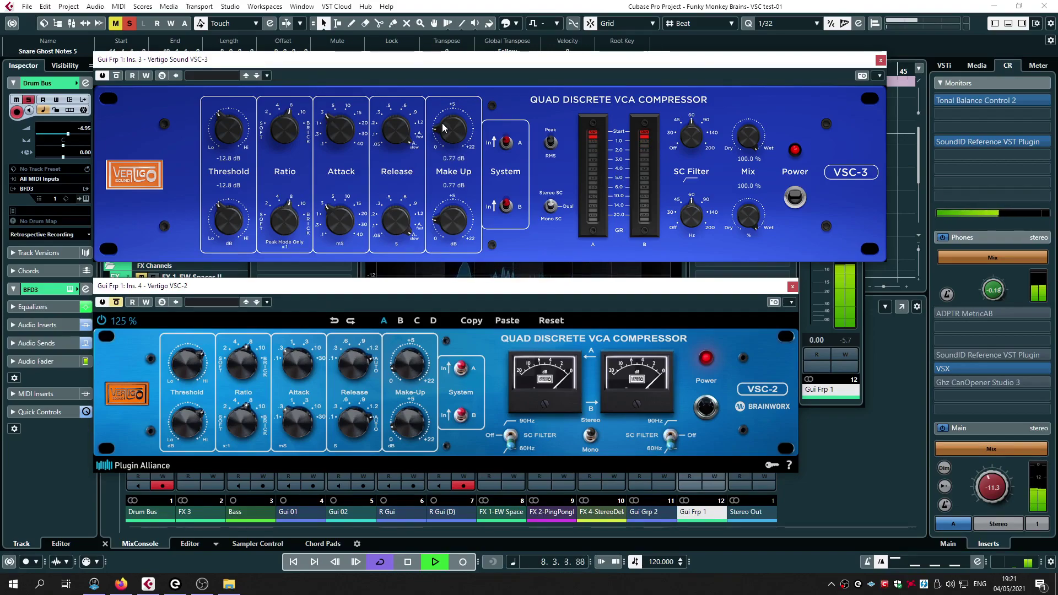
{"action": "left_click_drag", "start_coordinate": [691, 136], "coordinate": [693, 146]}
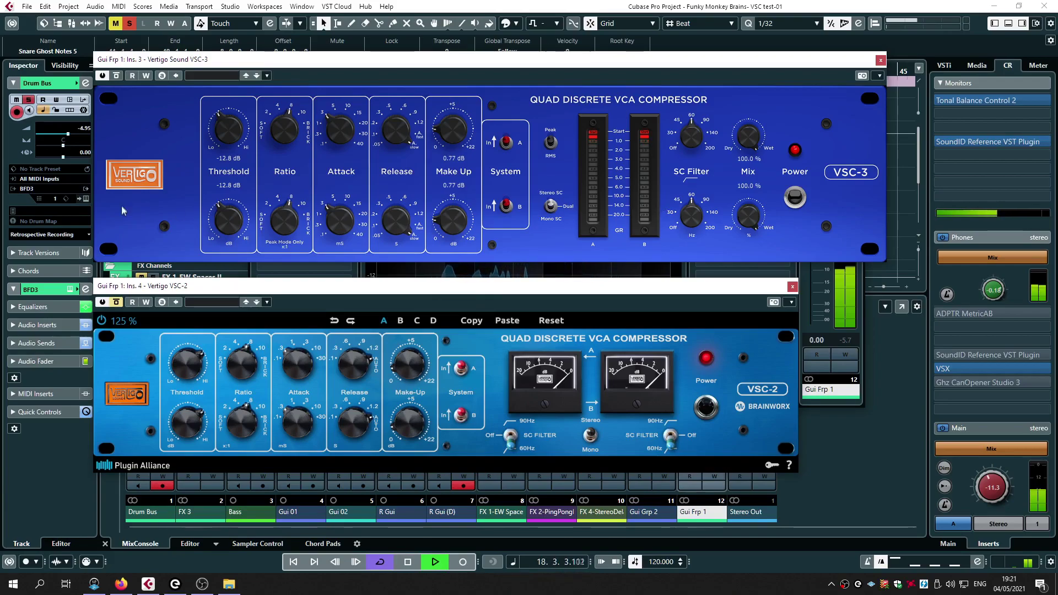
{"action": "left_click", "coordinate": [792, 286]}
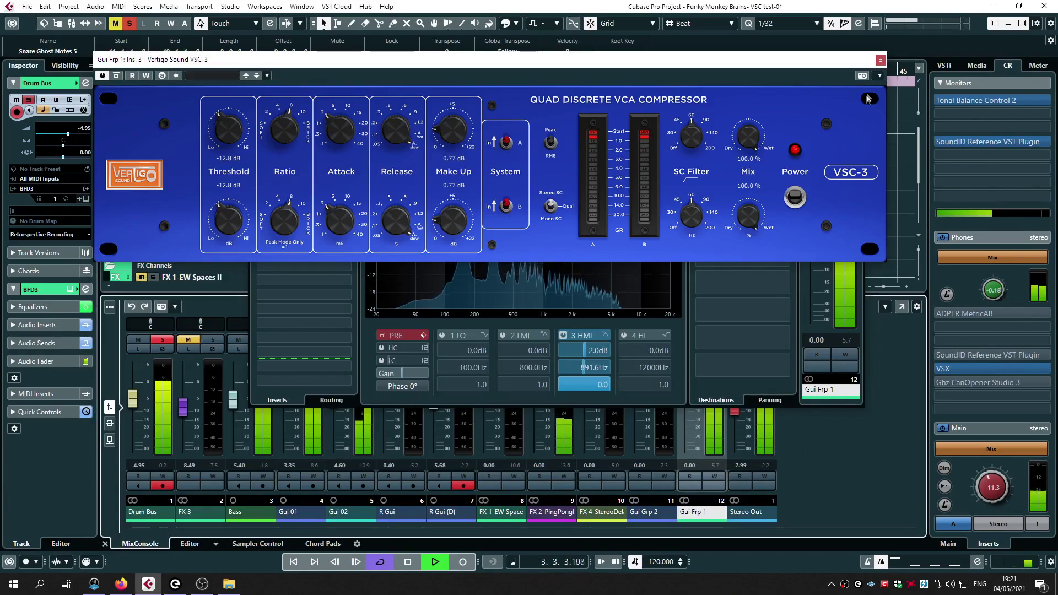
{"action": "left_click", "coordinate": [880, 60]}
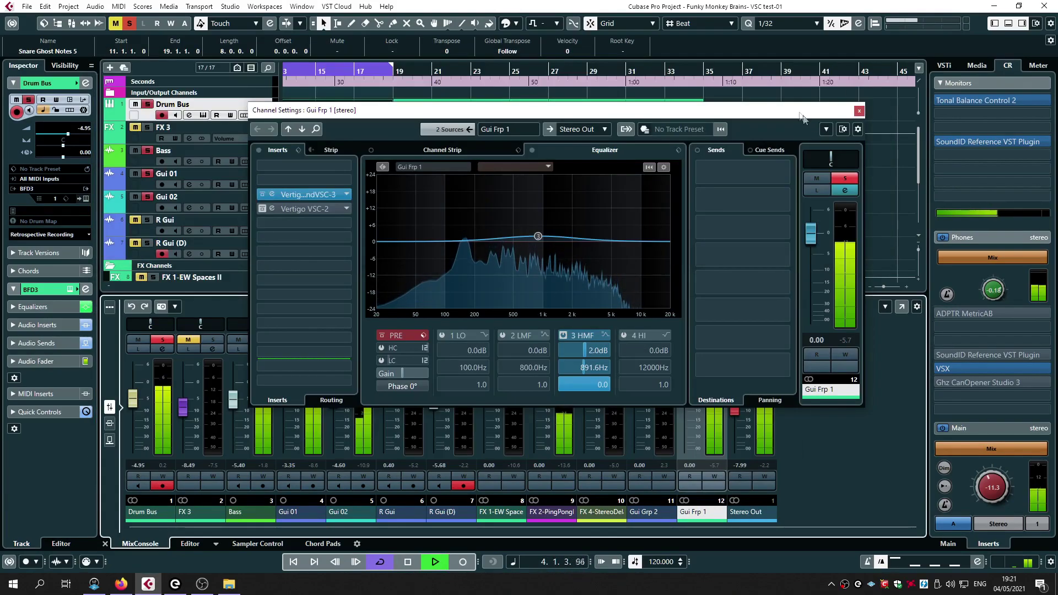
{"action": "left_click", "coordinate": [857, 106]}
Set the playback loop to run from bar 19 to bar 35 and clear the solo state on all channels.
{"action": "left_click_drag", "start_coordinate": [332, 67], "coordinate": [644, 67]}
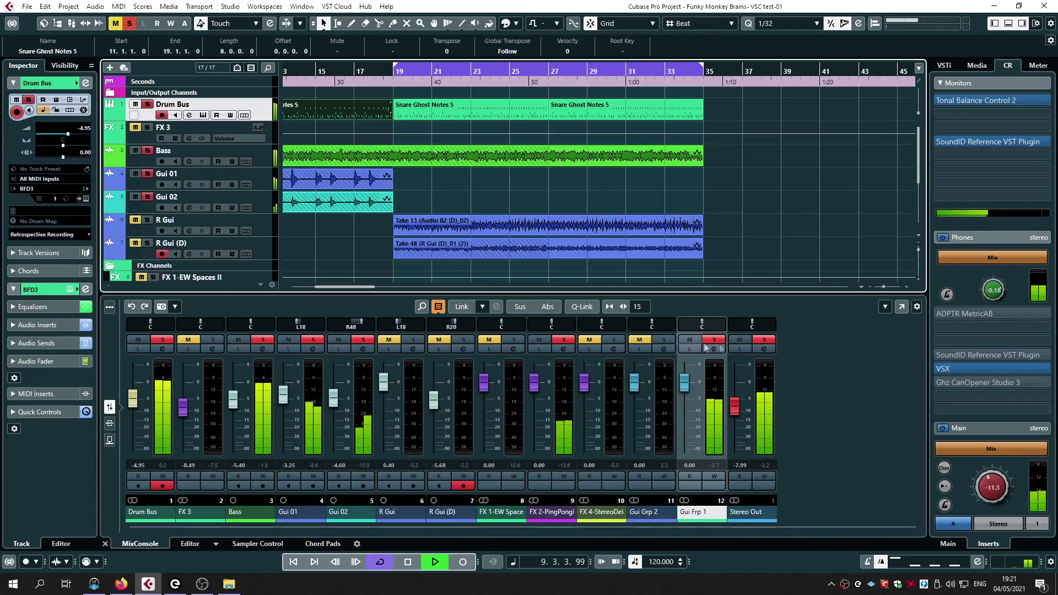
{"action": "left_click", "coordinate": [772, 340]}
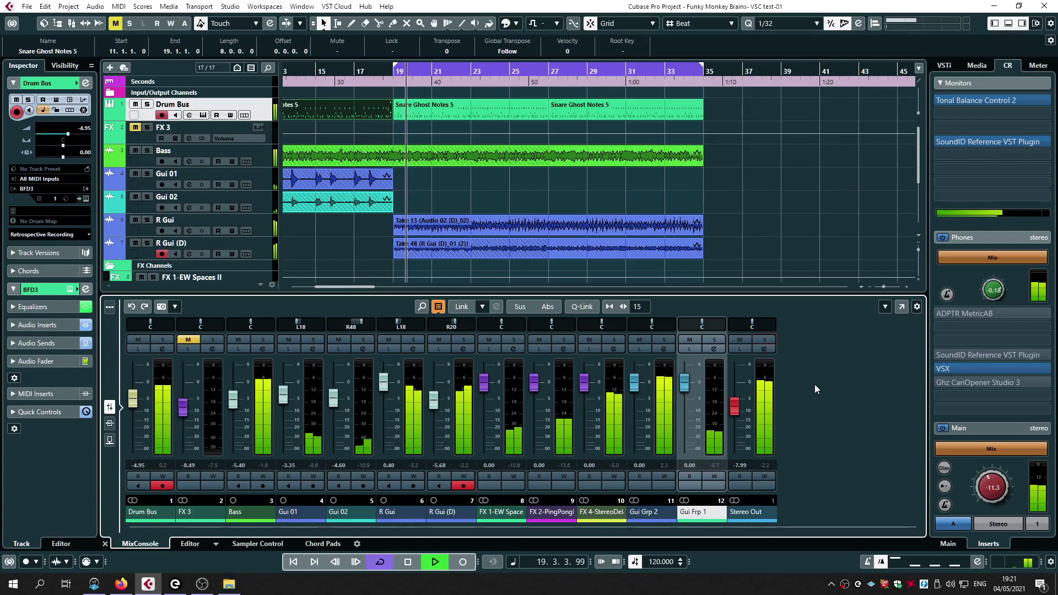
Lower the R Gui (D) channel level to -7.00 dB and bring up the VSC-2 and VSC-3 editors of Gui Grp 2.
{"action": "left_click_drag", "start_coordinate": [442, 403], "coordinate": [440, 406]}
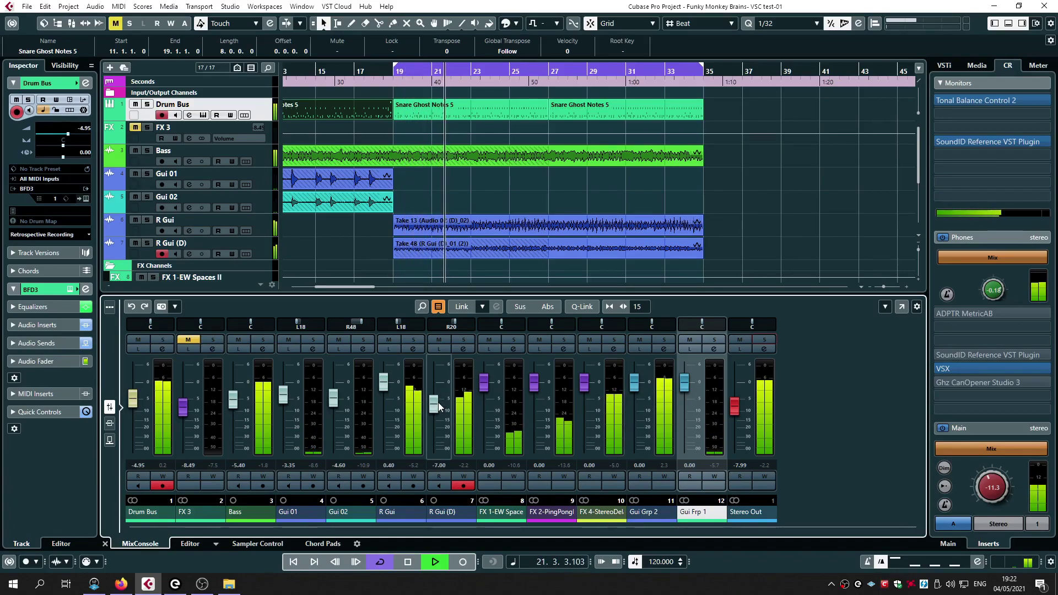
{"action": "left_click", "coordinate": [663, 349]}
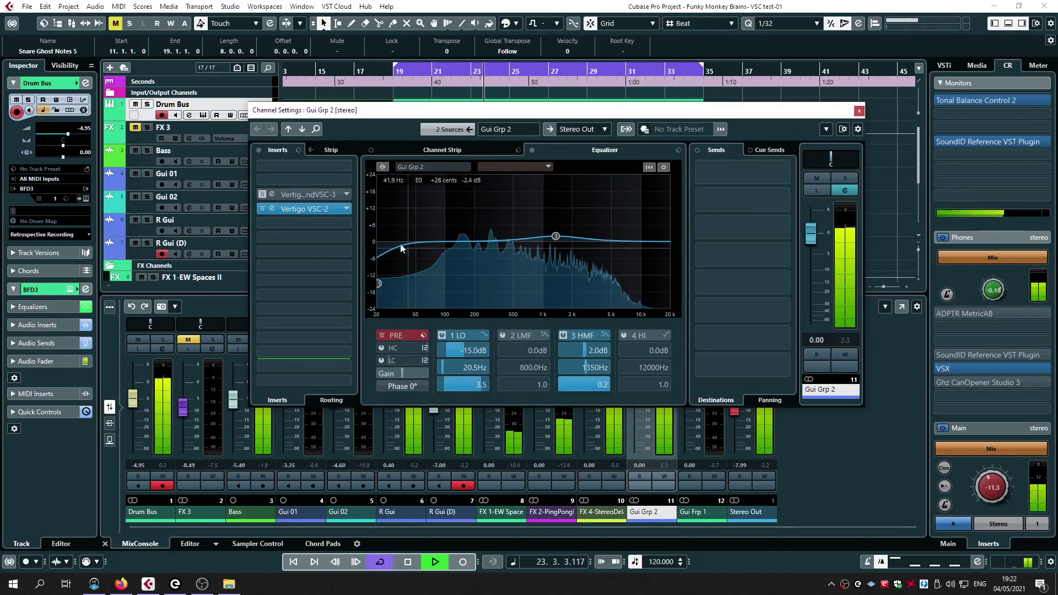
{"action": "left_click", "coordinate": [304, 208]}
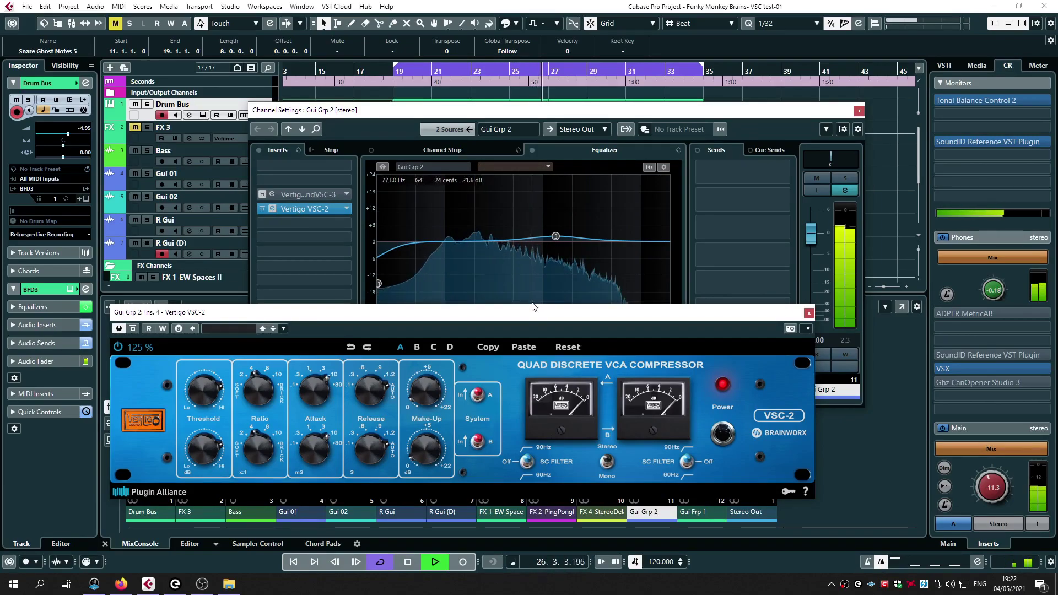
{"action": "left_click", "coordinate": [440, 221]}
{"action": "left_click", "coordinate": [308, 194]}
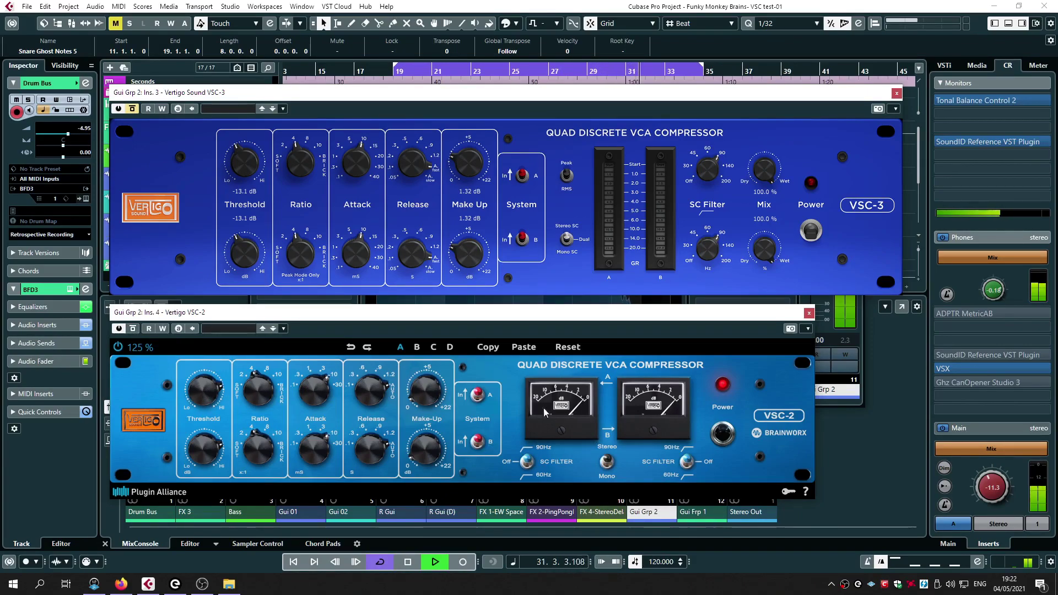
Set the VSC-2 sidechain filters on Gui Grp 2 to 60 Hz and fine-tune the compressor's threshold.
{"action": "left_click", "coordinate": [528, 462]}
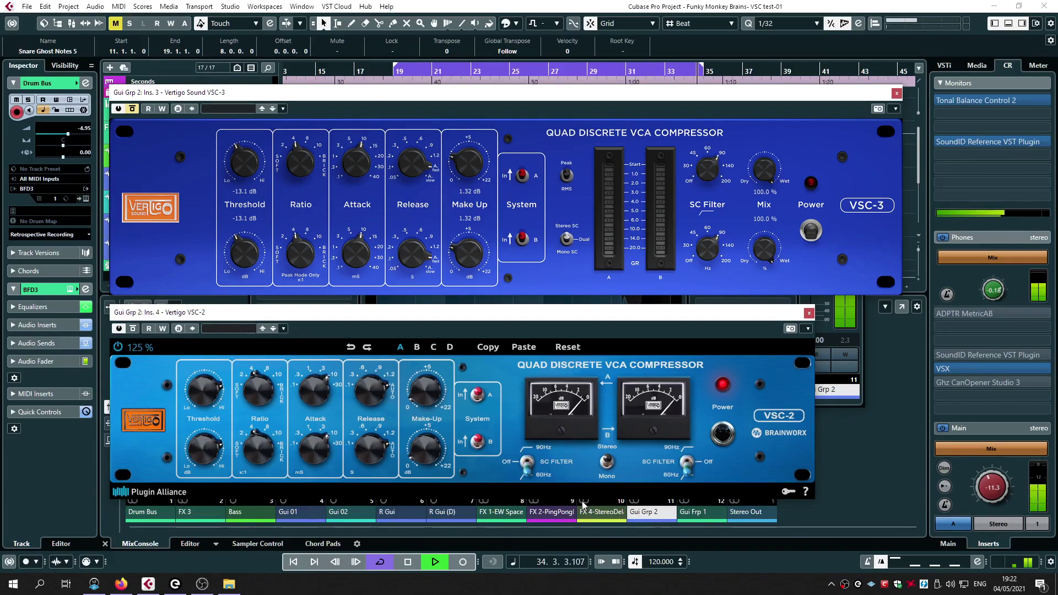
{"action": "mouse_move", "coordinate": [206, 394]}
{"action": "scroll", "coordinate": [206, 395], "scroll_direction": "up", "scroll_amount": 2}
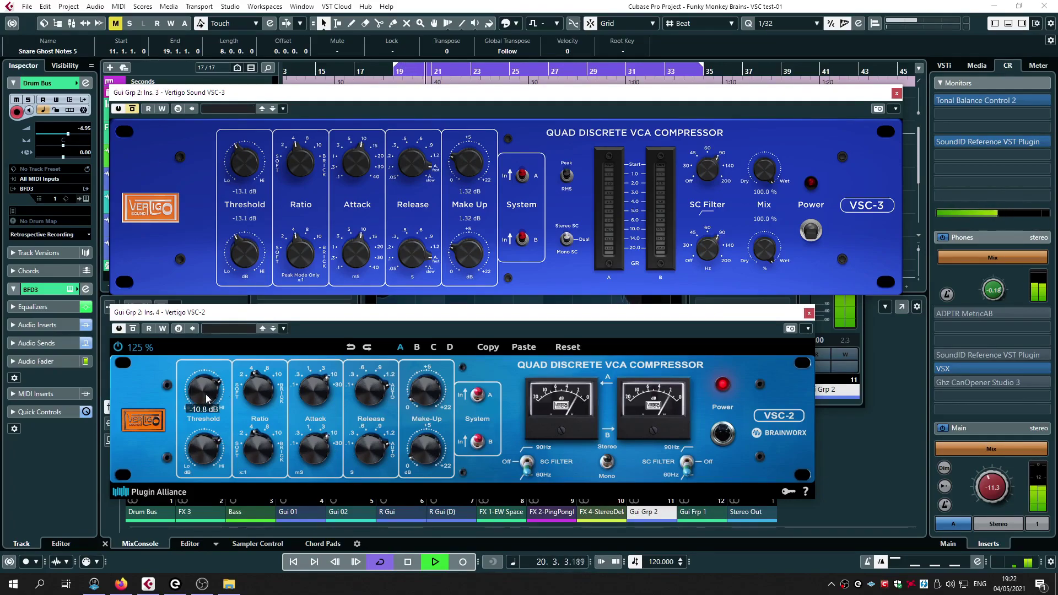
{"action": "scroll", "coordinate": [206, 395], "scroll_direction": "down", "scroll_amount": 5}
Dial the VSC-2 on Gui Grp 2 to a 4:1 ratio and check its attack setting.
{"action": "mouse_move", "coordinate": [258, 396]}
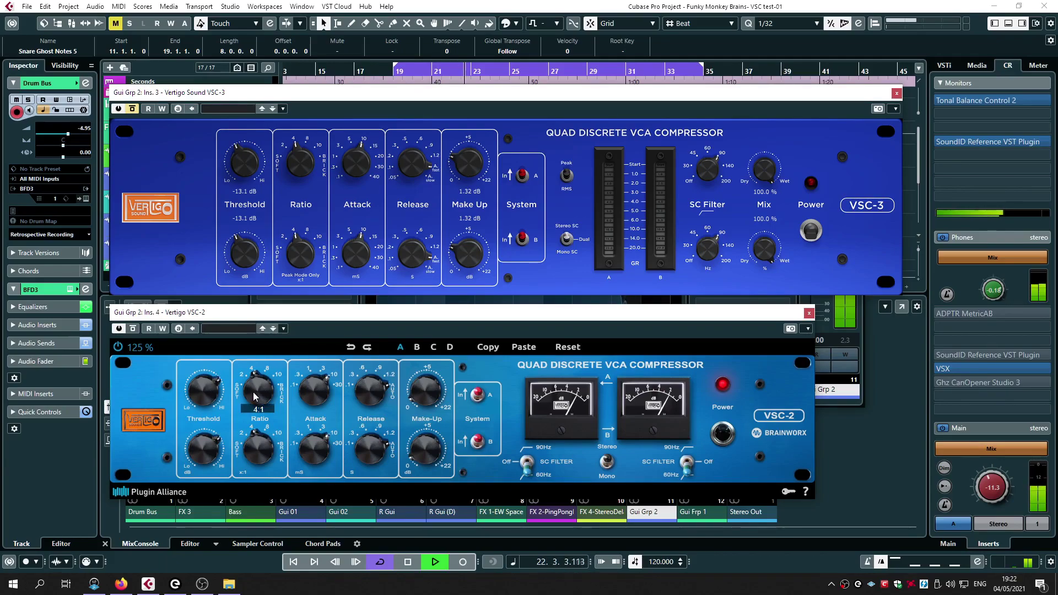
{"action": "left_click_drag", "start_coordinate": [249, 409], "coordinate": [250, 389]}
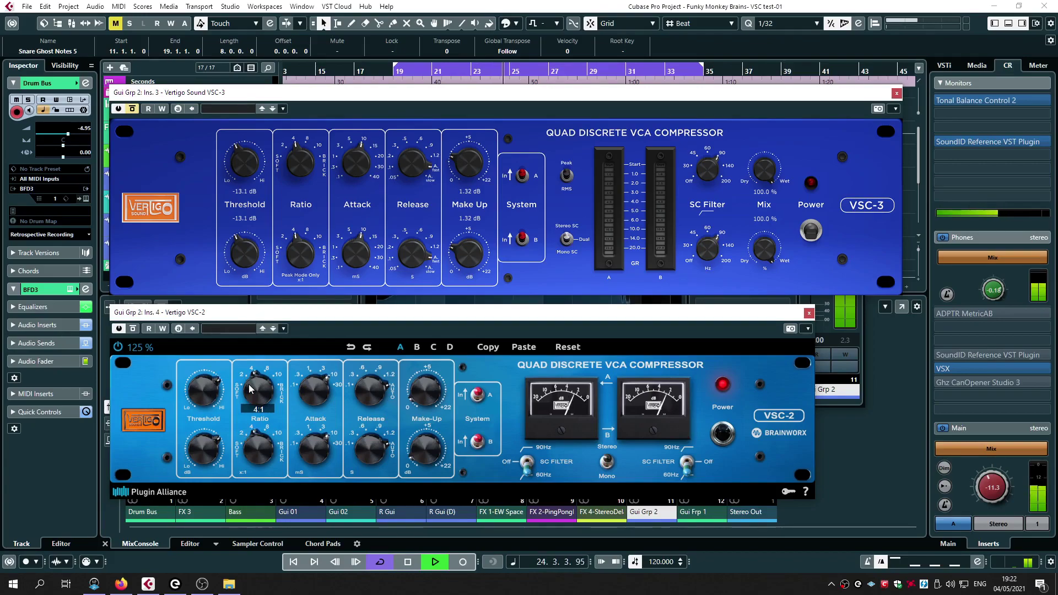
{"action": "mouse_move", "coordinate": [311, 400]}
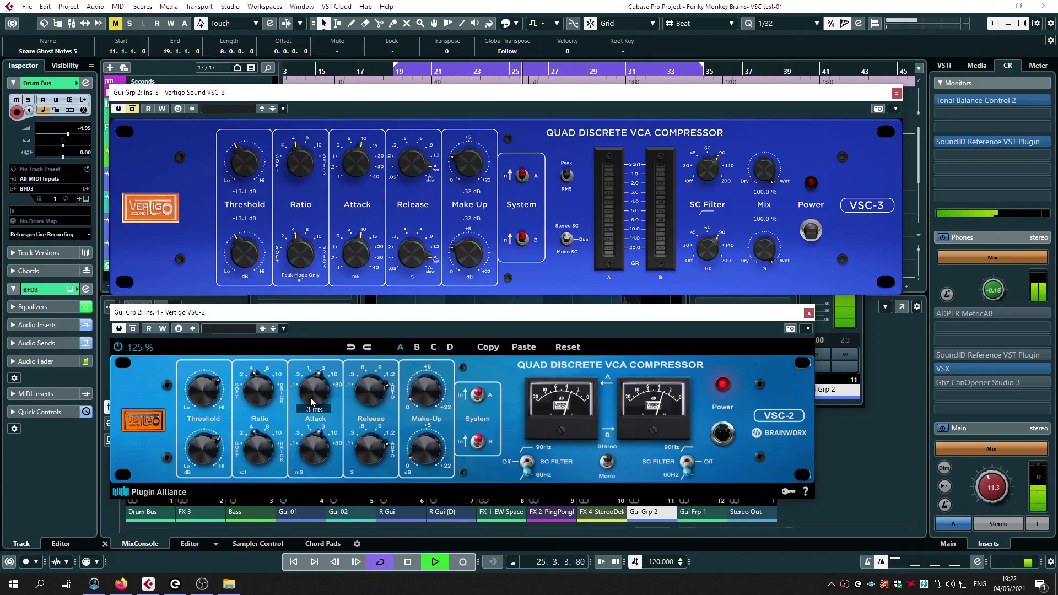
{"action": "left_click_drag", "start_coordinate": [307, 385], "coordinate": [309, 378]}
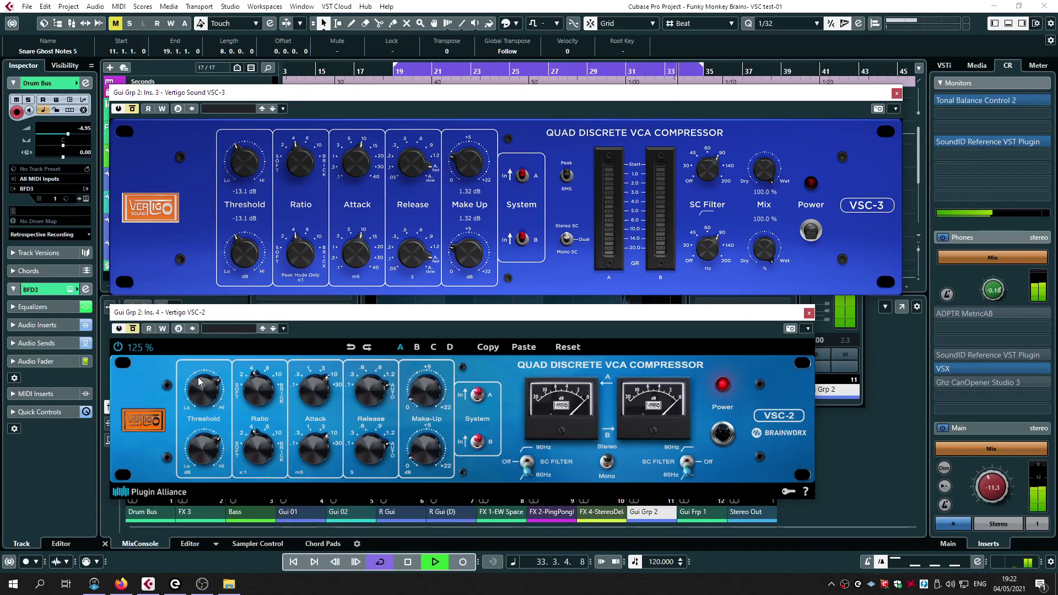
Compare the VSC-2 on Gui Grp 2 with its bypassed signal and turn its sidechain filters off.
{"action": "left_click", "coordinate": [133, 328]}
{"action": "left_click", "coordinate": [133, 331]}
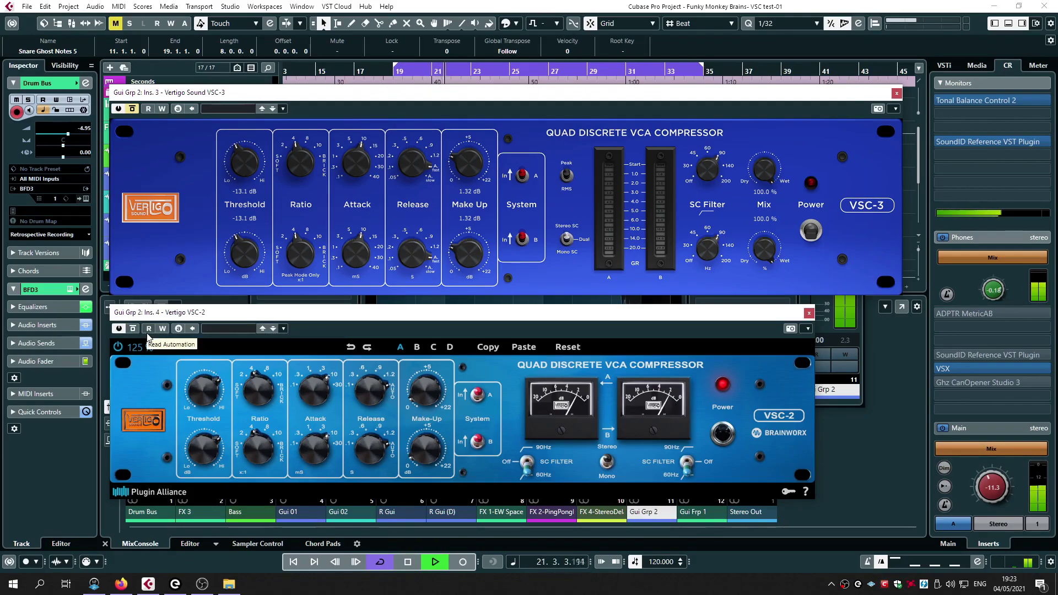
{"action": "left_click", "coordinate": [518, 468]}
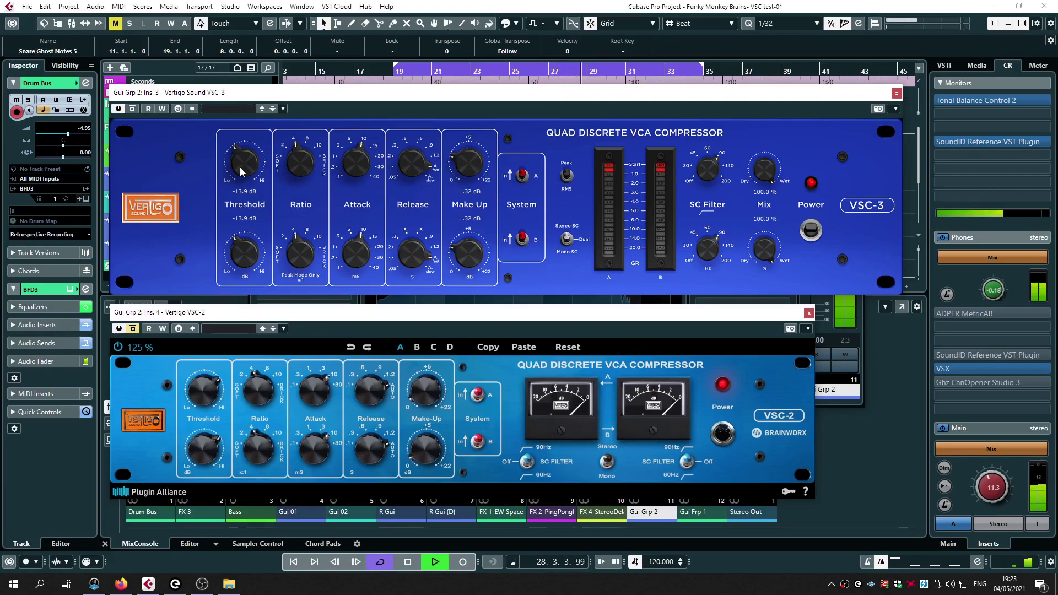
Set the VSC-3 on Gui Grp 2 to -12.8 dB threshold and 1.45 dB make-up, and compare it with bypass.
{"action": "scroll", "coordinate": [239, 163], "scroll_direction": "up", "scroll_amount": 2}
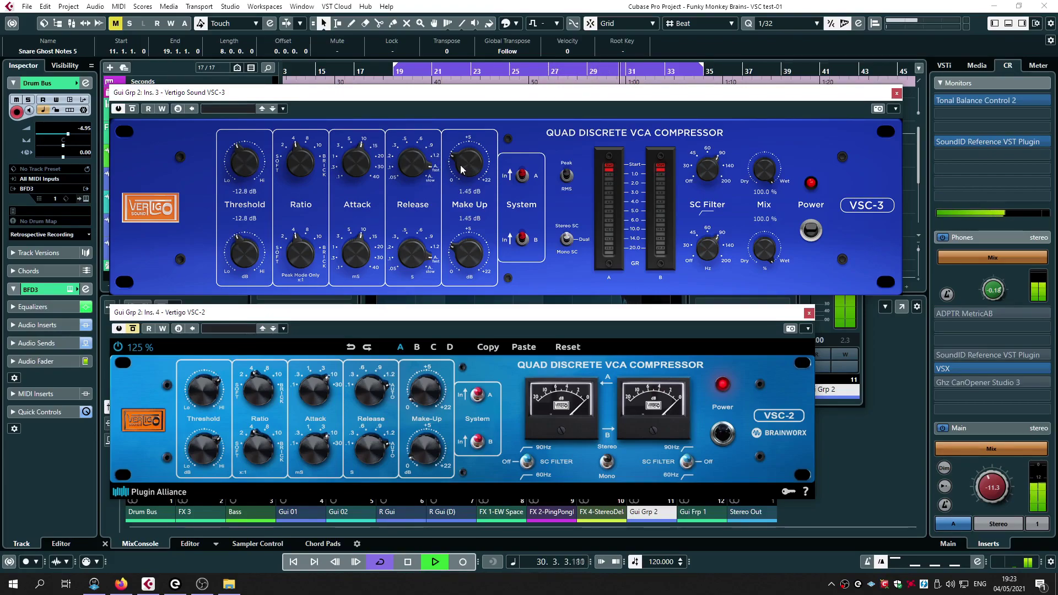
{"action": "left_click", "coordinate": [136, 108]}
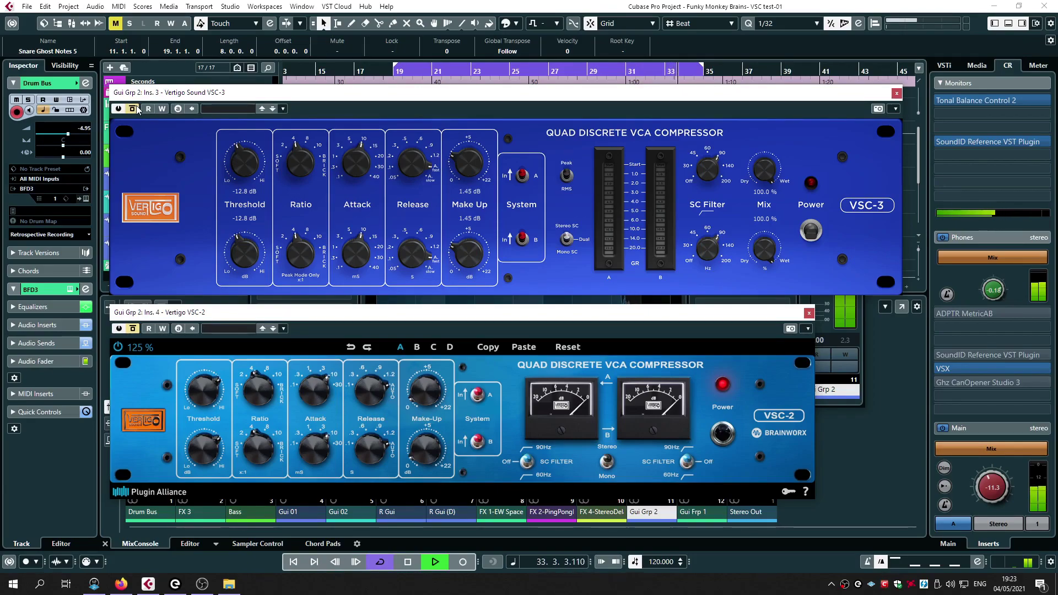
{"action": "left_click", "coordinate": [134, 109]}
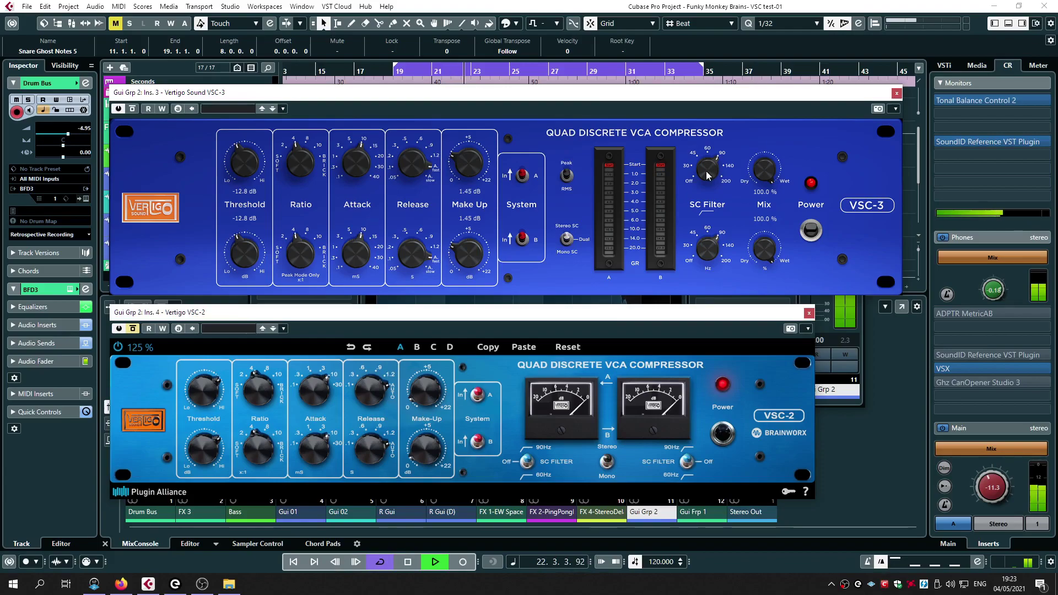
Adjust the VSC-3 sidechain filter on Gui Grp 2 while listening, and restart the playback.
{"action": "scroll", "coordinate": [706, 171], "scroll_direction": "up", "scroll_amount": 1}
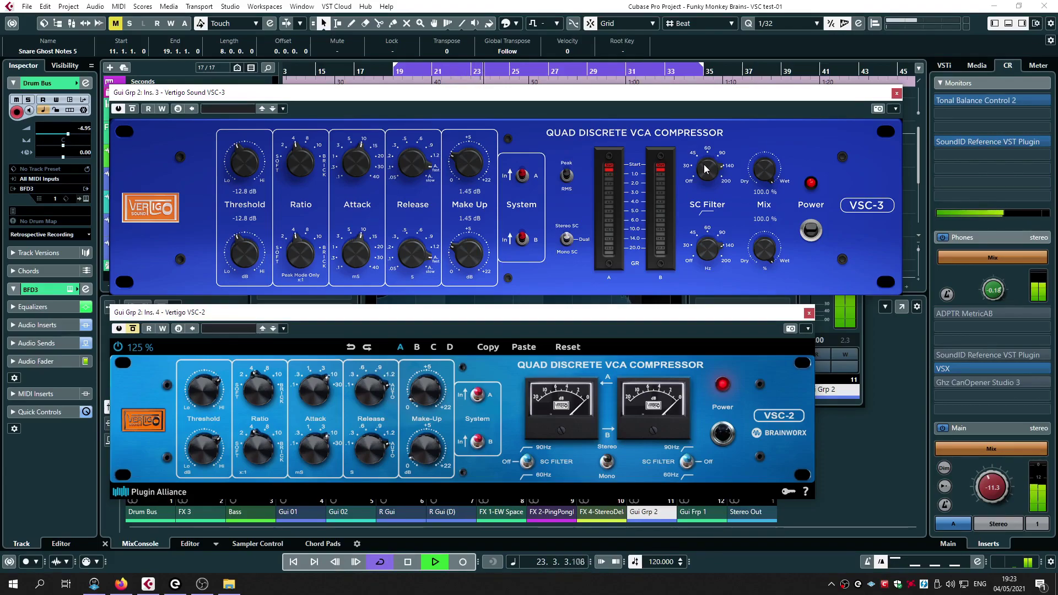
{"action": "scroll", "coordinate": [706, 170], "scroll_direction": "up", "scroll_amount": 1}
{"action": "key", "text": "space"}
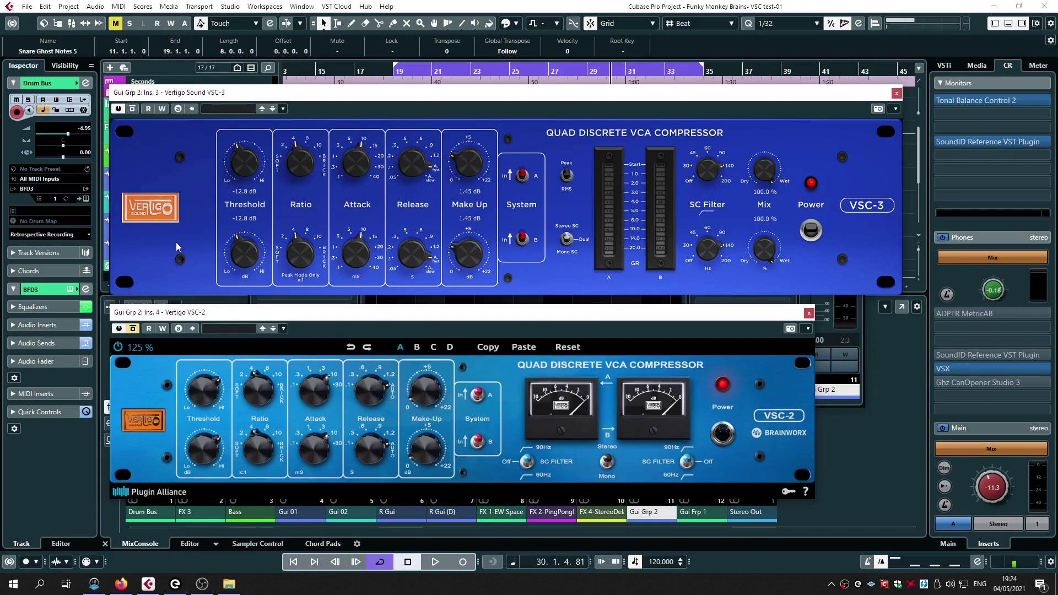
{"action": "key", "text": "space"}
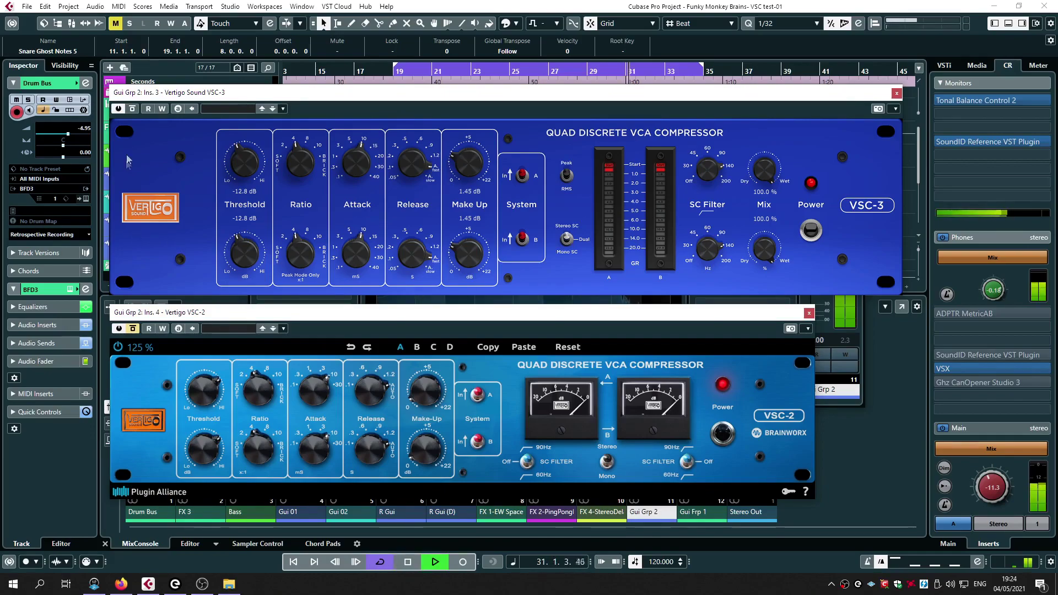
Audition the VSC-2 in place of the VSC-3 on Gui Grp 2, with its sidechain filters at 60 Hz and off.
{"action": "left_click", "coordinate": [133, 109]}
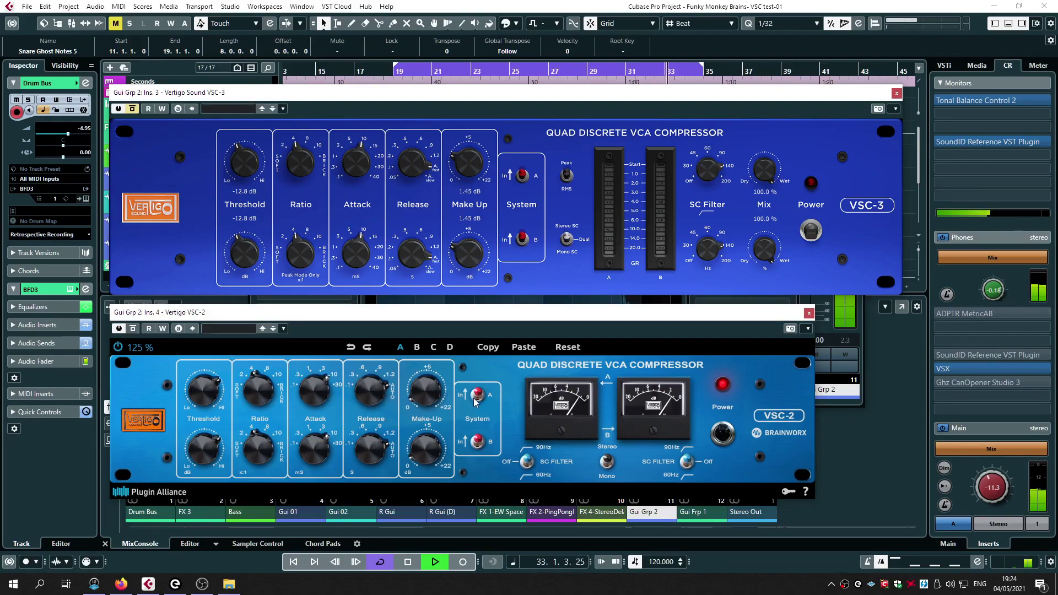
{"action": "left_click", "coordinate": [687, 467]}
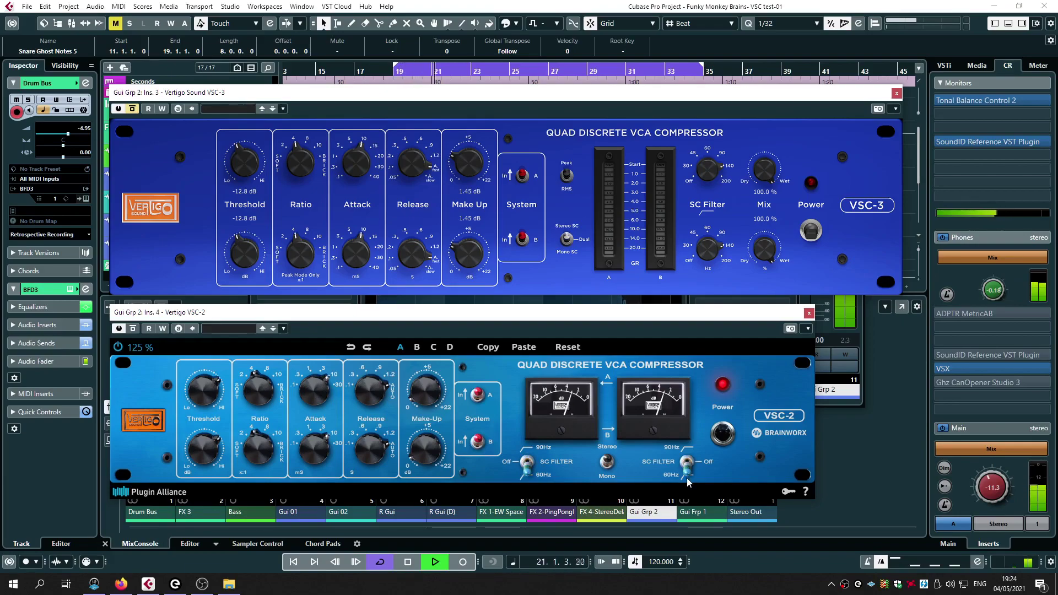
{"action": "left_click", "coordinate": [687, 469]}
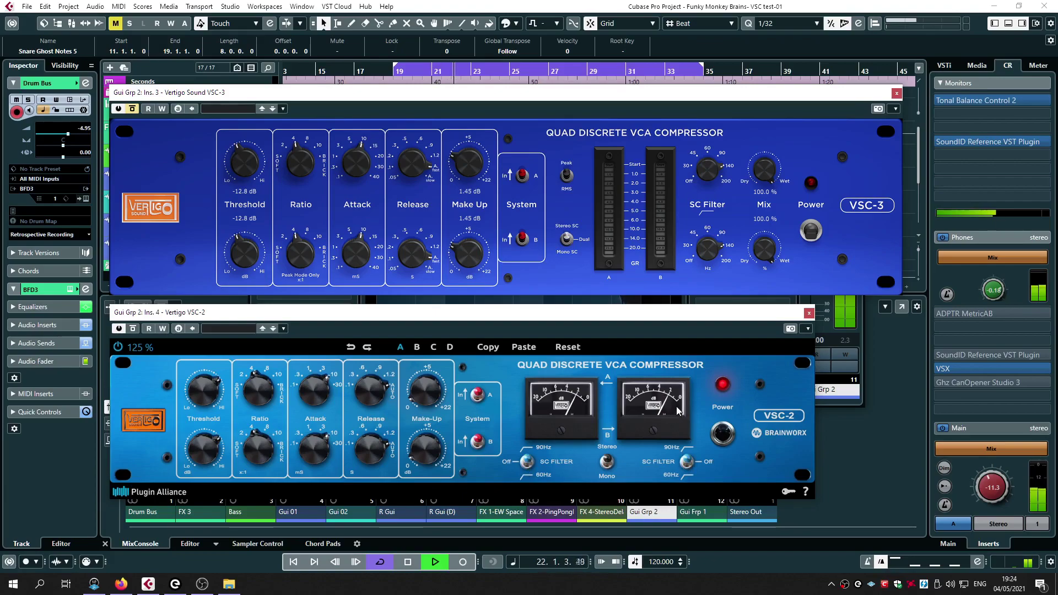
{"action": "mouse_move", "coordinate": [423, 403]}
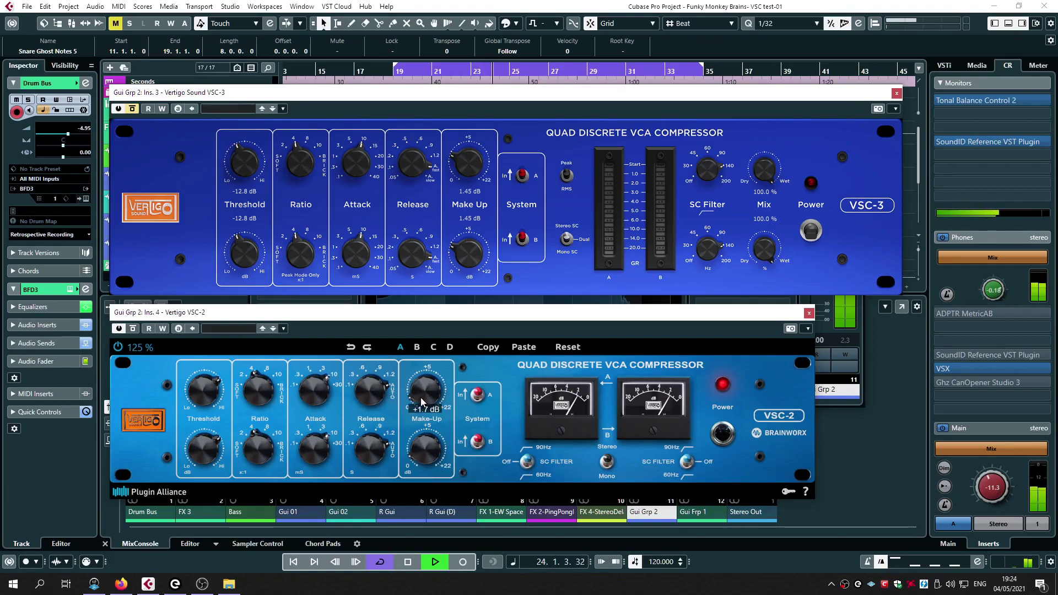
{"action": "left_click", "coordinate": [132, 329]}
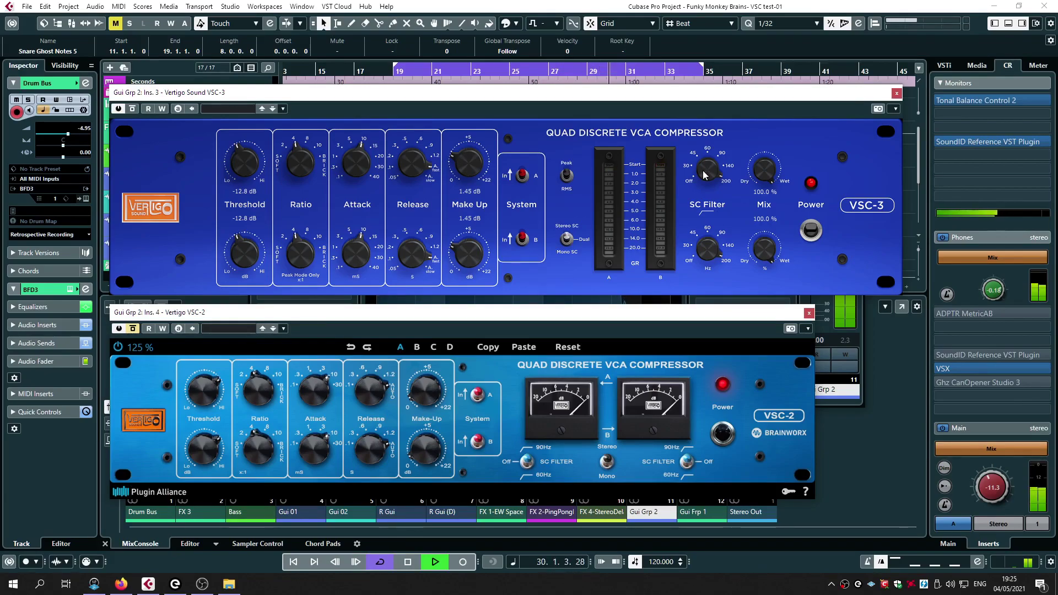
Apply parallel compression with the VSC-3 on Gui Grp 2 by lowering its threshold to -19.0 dB and its mix to 74.0 %.
{"action": "left_click_drag", "start_coordinate": [773, 182], "coordinate": [759, 186]}
{"action": "left_click_drag", "start_coordinate": [242, 169], "coordinate": [237, 185]}
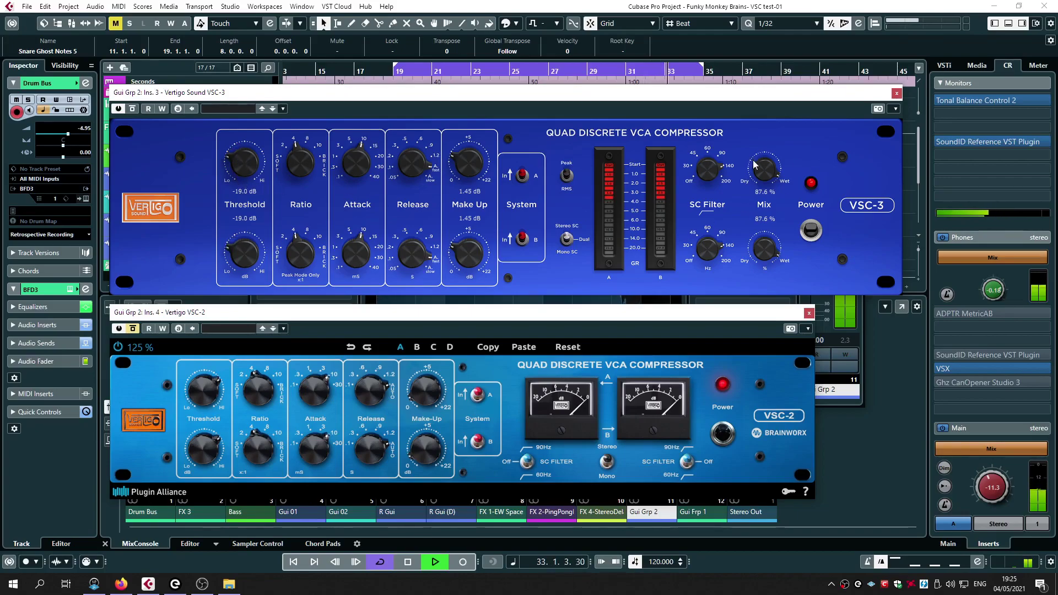
{"action": "left_click_drag", "start_coordinate": [758, 165], "coordinate": [758, 196]}
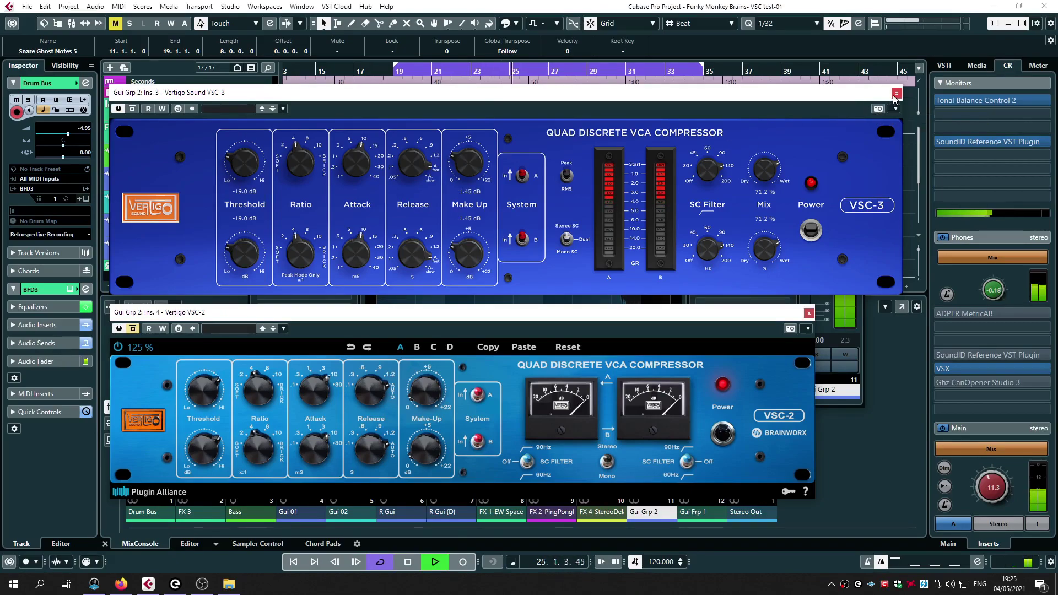
{"action": "scroll", "coordinate": [765, 169], "scroll_direction": "up", "scroll_amount": 3}
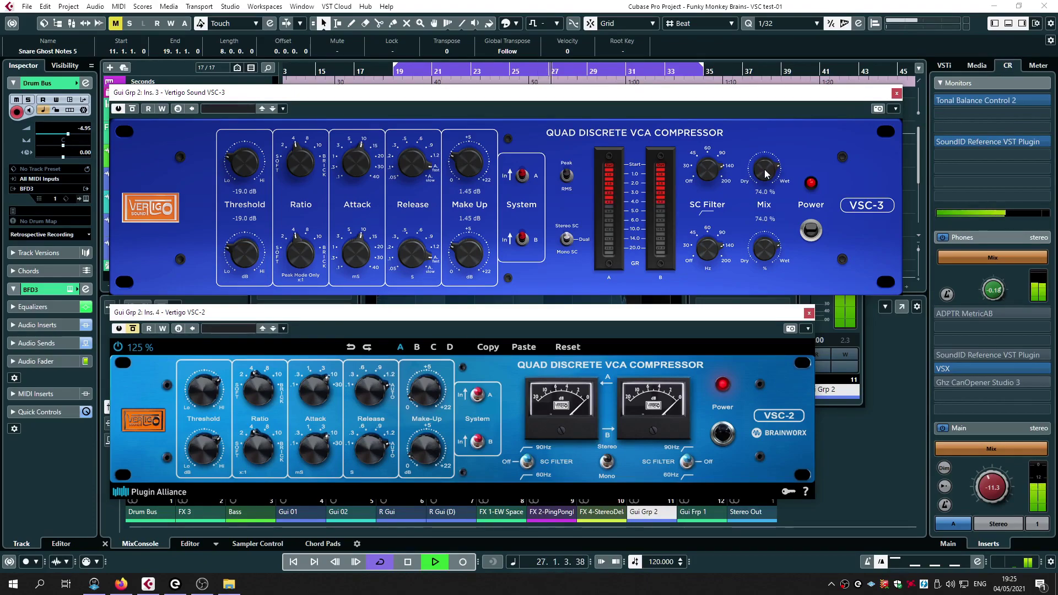
Close both compressor editors of Gui Grp 2 and stop the playback.
{"action": "left_click", "coordinate": [896, 92]}
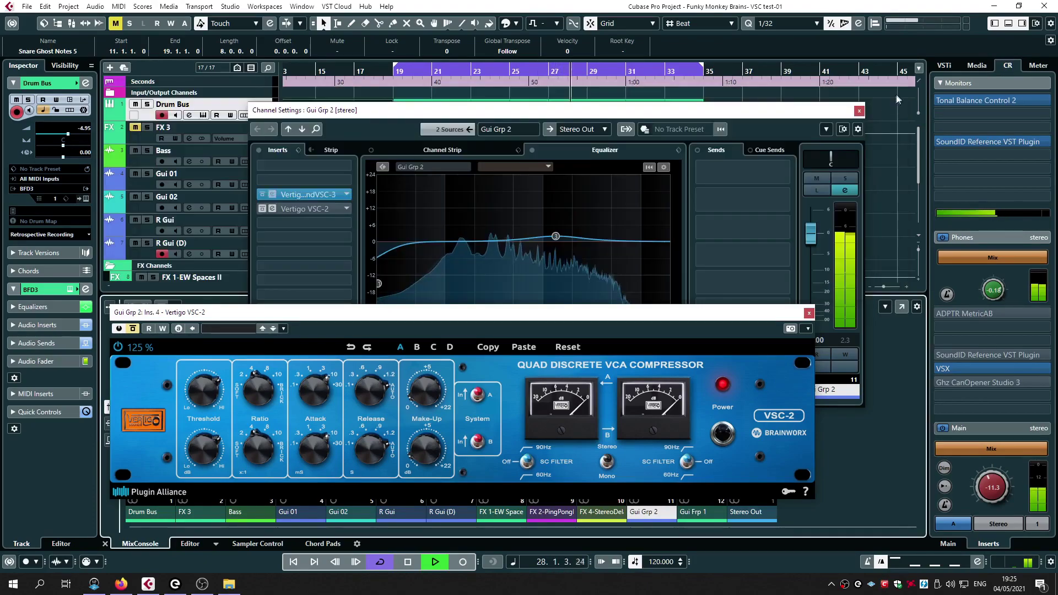
{"action": "key", "text": "space"}
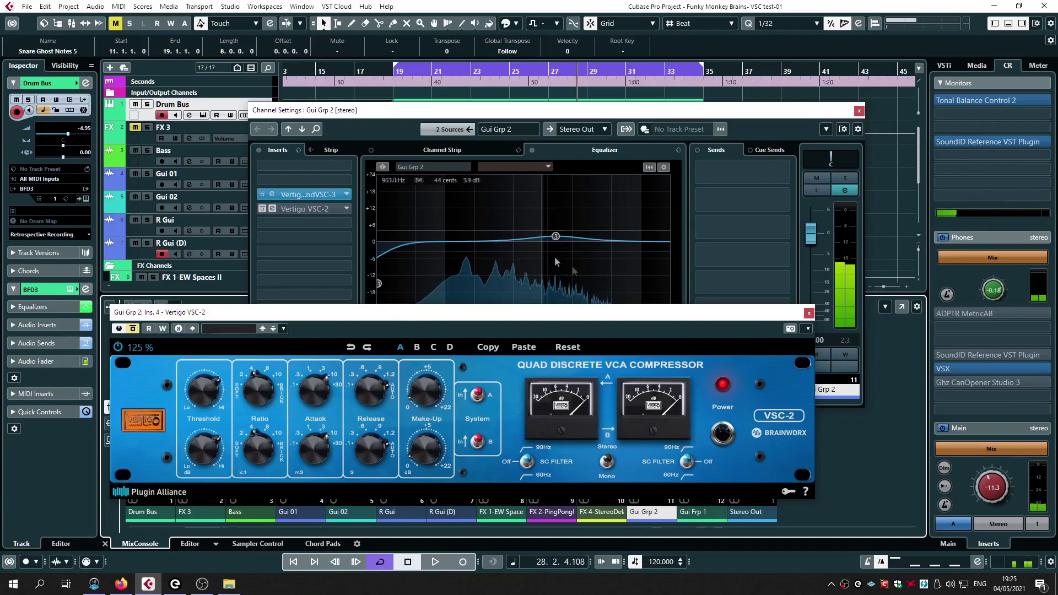
{"action": "left_click", "coordinate": [808, 313]}
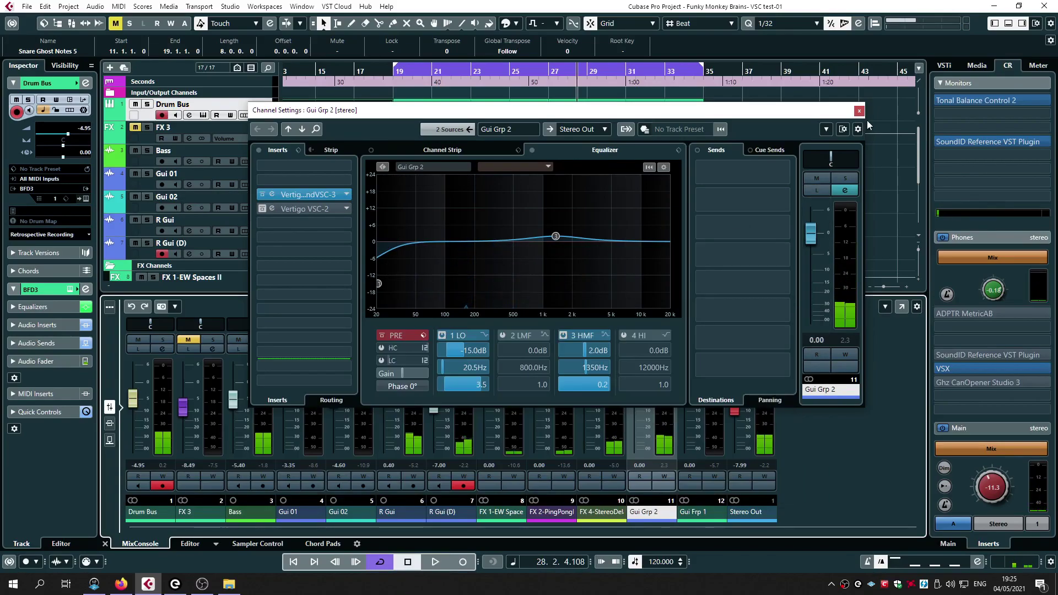
Close the Gui Grp 2 channel settings and add a stereo FX channel named "Gui Grp P." with no effect to Gui Grp 2.
{"action": "left_click", "coordinate": [859, 111]}
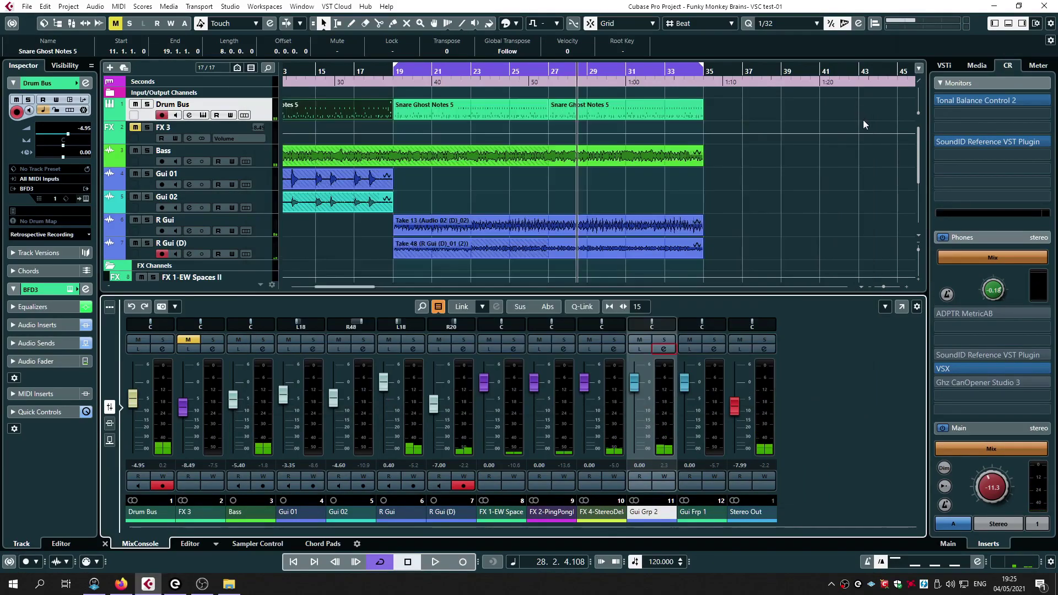
{"action": "right_click", "coordinate": [641, 513]}
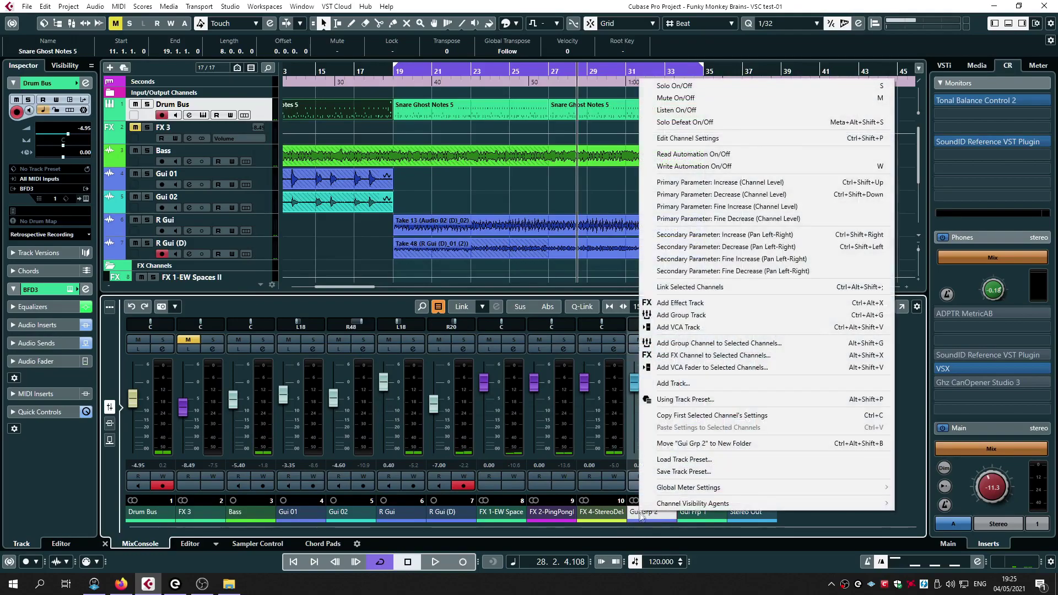
{"action": "left_click", "coordinate": [692, 355]}
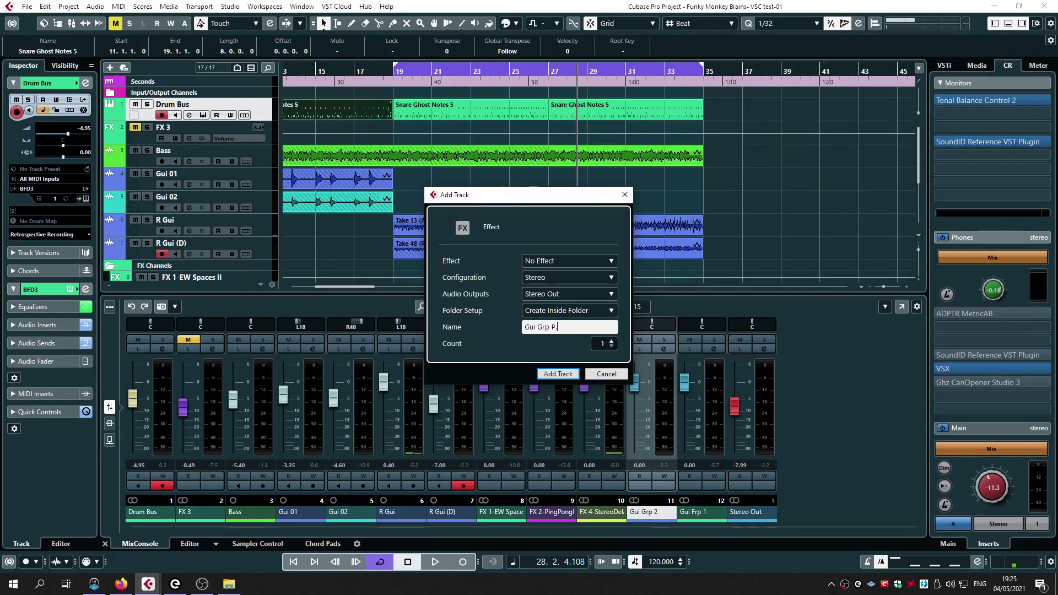
{"action": "key", "text": "Return"}
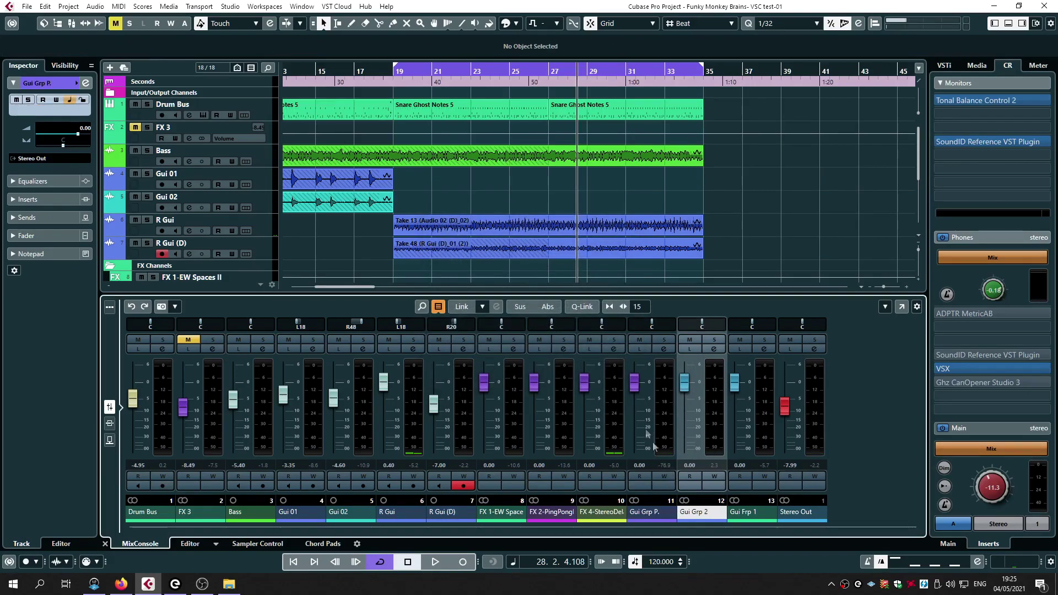
Insert the Vertigo VSC-2 compressor from the Plugin Alliance group in the fourth insert slot of Gui Grp P.
{"action": "left_click", "coordinate": [660, 350]}
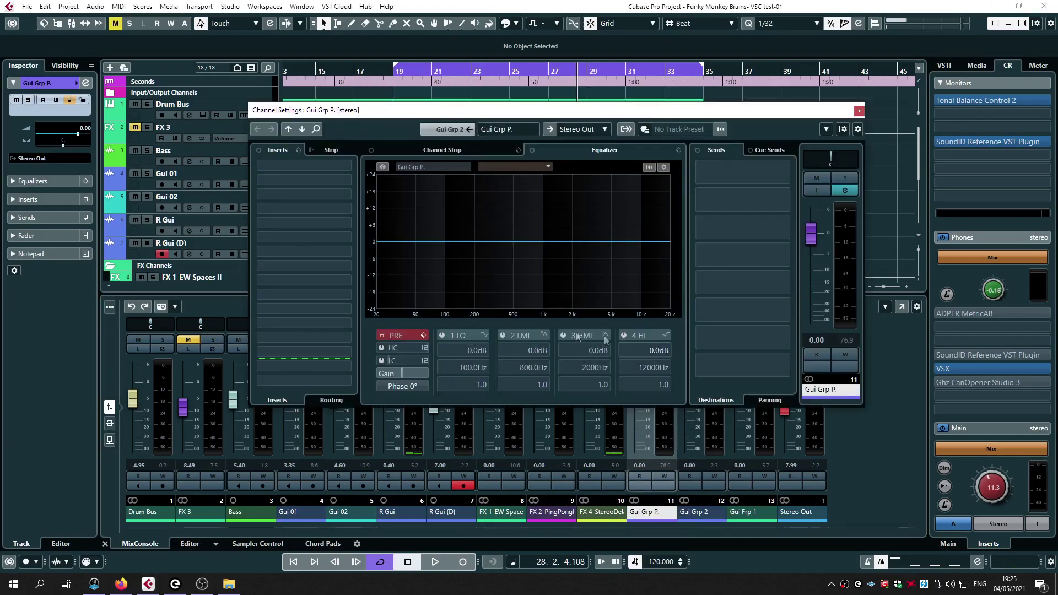
{"action": "left_click", "coordinate": [325, 211]}
{"action": "scroll", "coordinate": [305, 383], "scroll_direction": "down", "scroll_amount": 10}
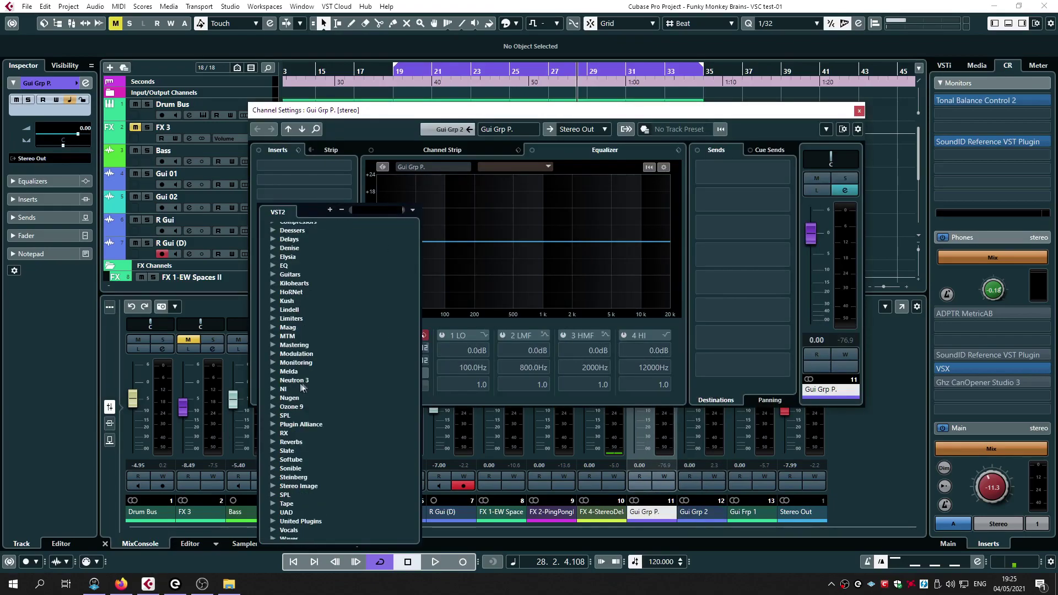
{"action": "left_click", "coordinate": [275, 423]}
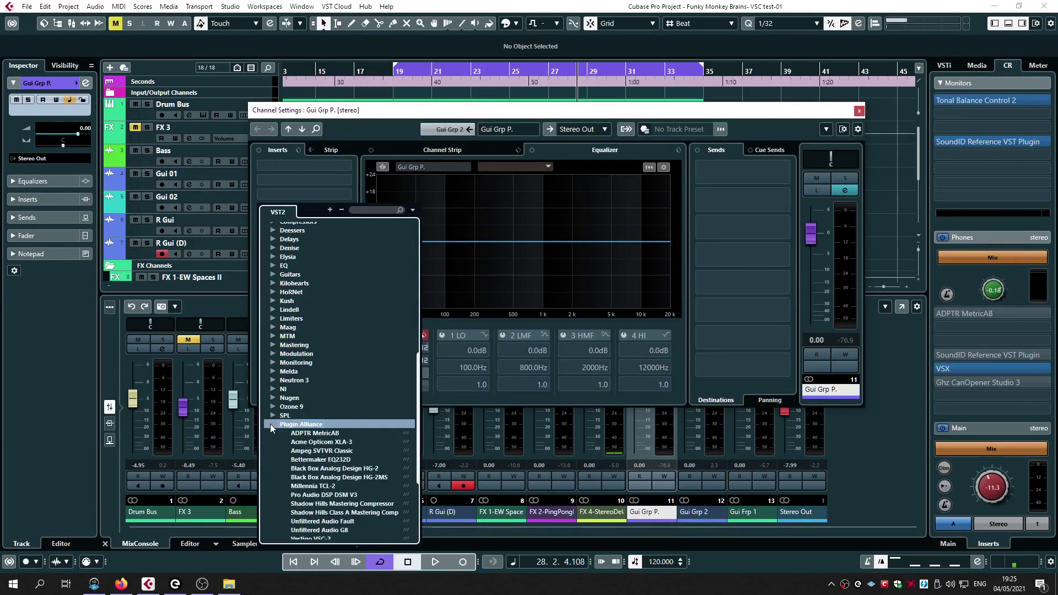
{"action": "scroll", "coordinate": [346, 391], "scroll_direction": "down", "scroll_amount": 4}
{"action": "left_click", "coordinate": [311, 410]}
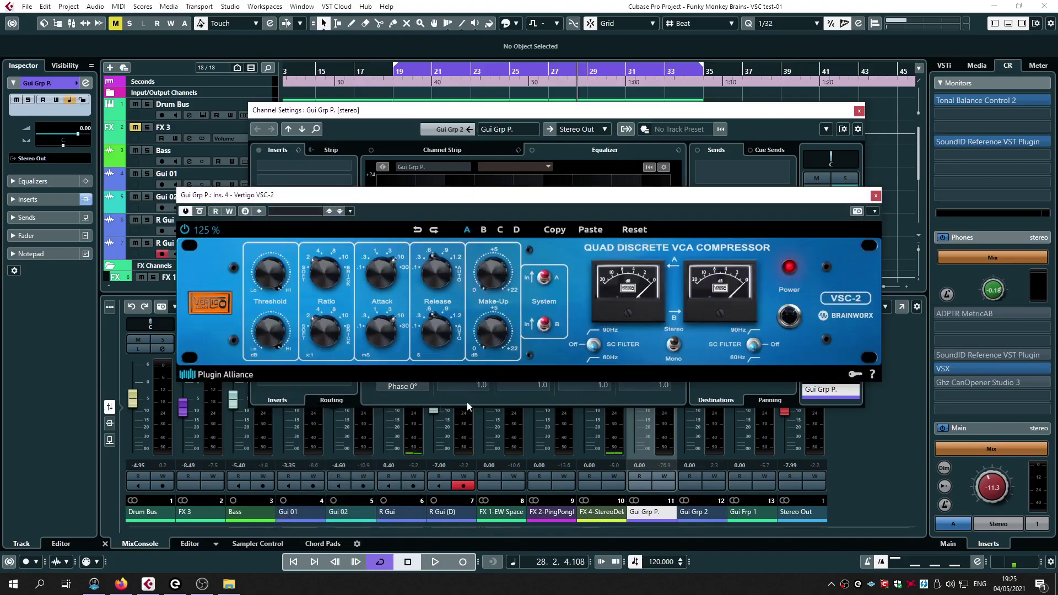
Start playback and pull the Gui Grp P. fader all the way down to -oo.
{"action": "key", "text": "space"}
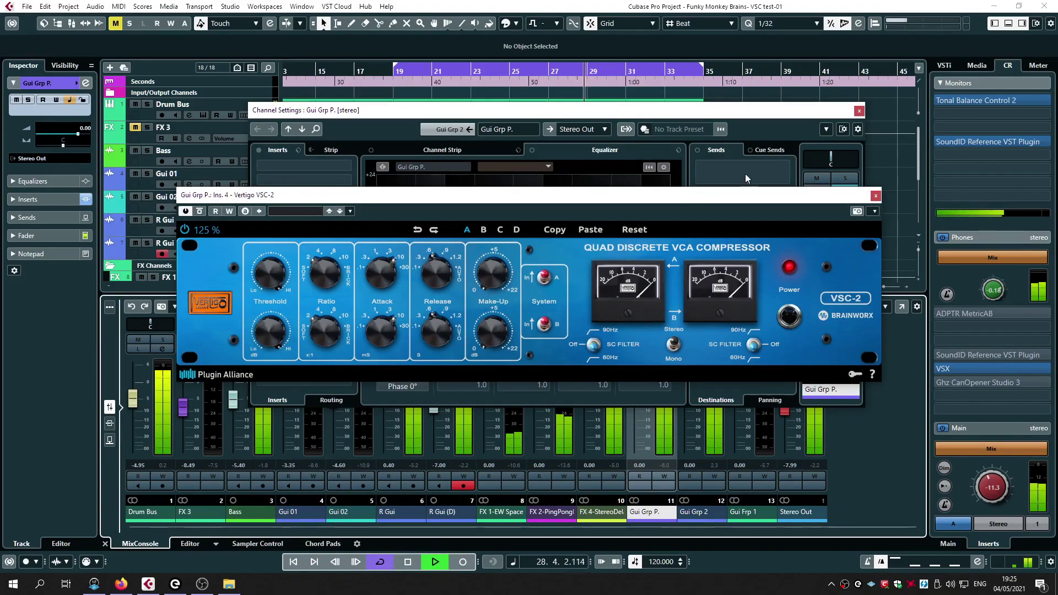
{"action": "left_click", "coordinate": [821, 168]}
{"action": "left_click_drag", "start_coordinate": [817, 216], "coordinate": [815, 325]}
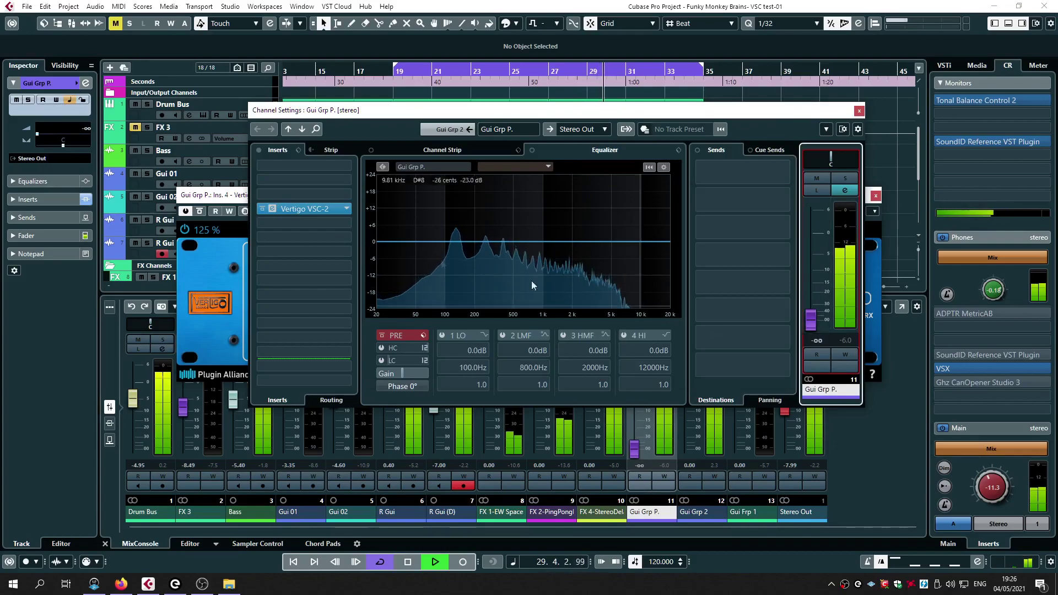
Adjust the threshold, ratio and make-up of the VSC-2 on Gui Grp P. for parallel compression.
{"action": "left_click", "coordinate": [243, 196]}
{"action": "mouse_move", "coordinate": [270, 273]}
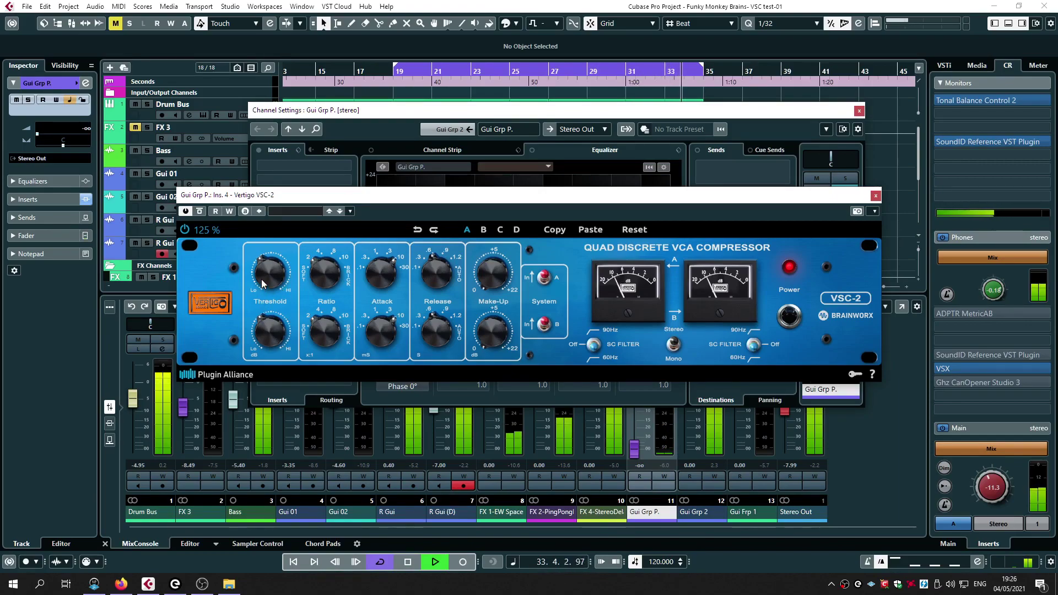
{"action": "mouse_move", "coordinate": [322, 278]}
{"action": "left_mouse_down"}
{"action": "mouse_move", "coordinate": [321, 251]}
{"action": "mouse_move", "coordinate": [317, 267]}
{"action": "left_mouse_up"}
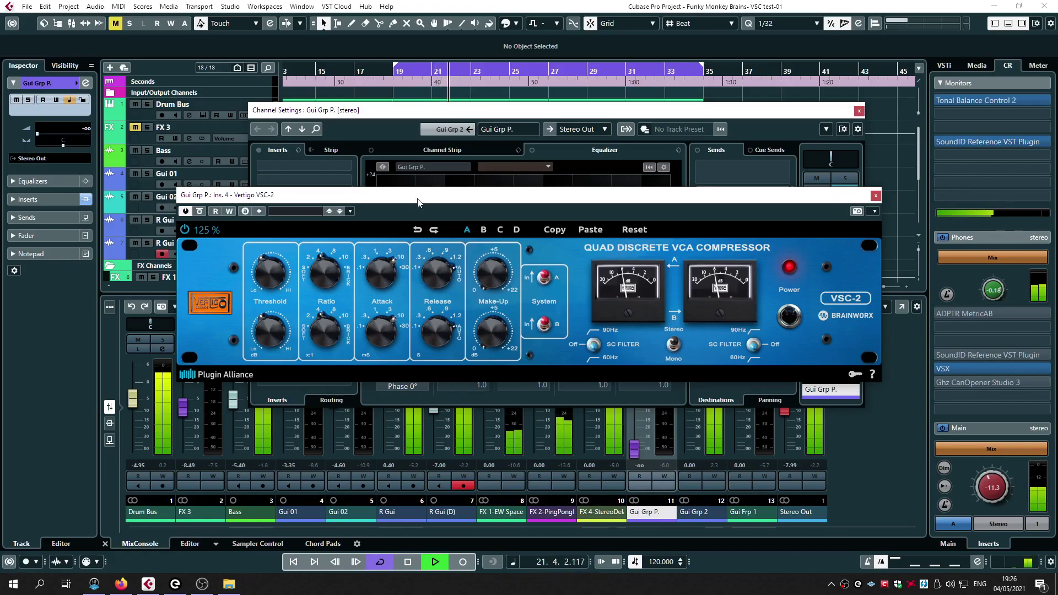
{"action": "left_click", "coordinate": [478, 260]}
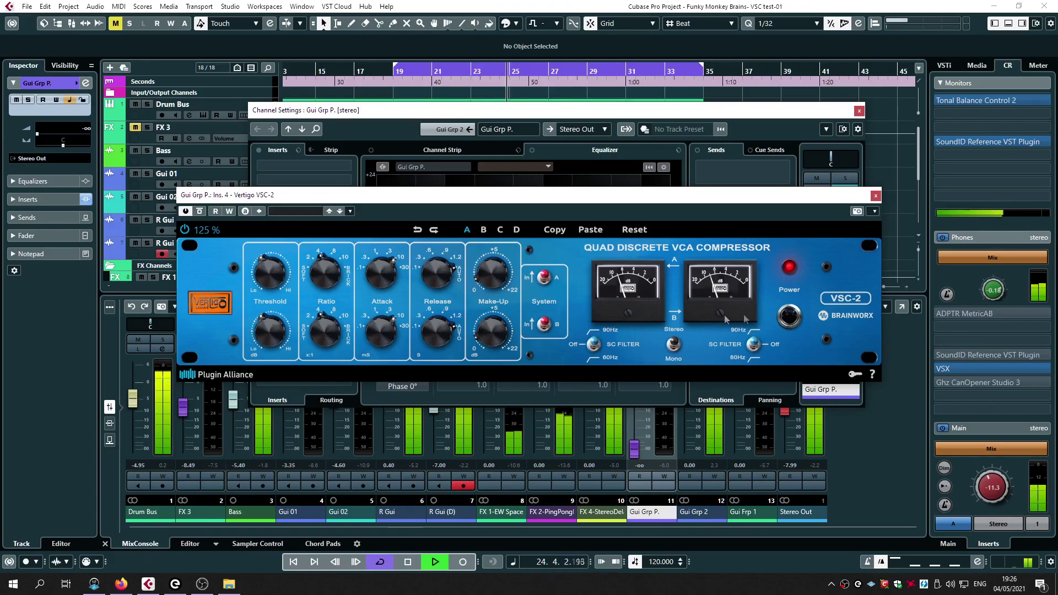
Close the VSC-2 editor, raise the Gui Grp P. fader slightly to -45.1 dB and close its channel settings.
{"action": "left_click", "coordinate": [875, 196]}
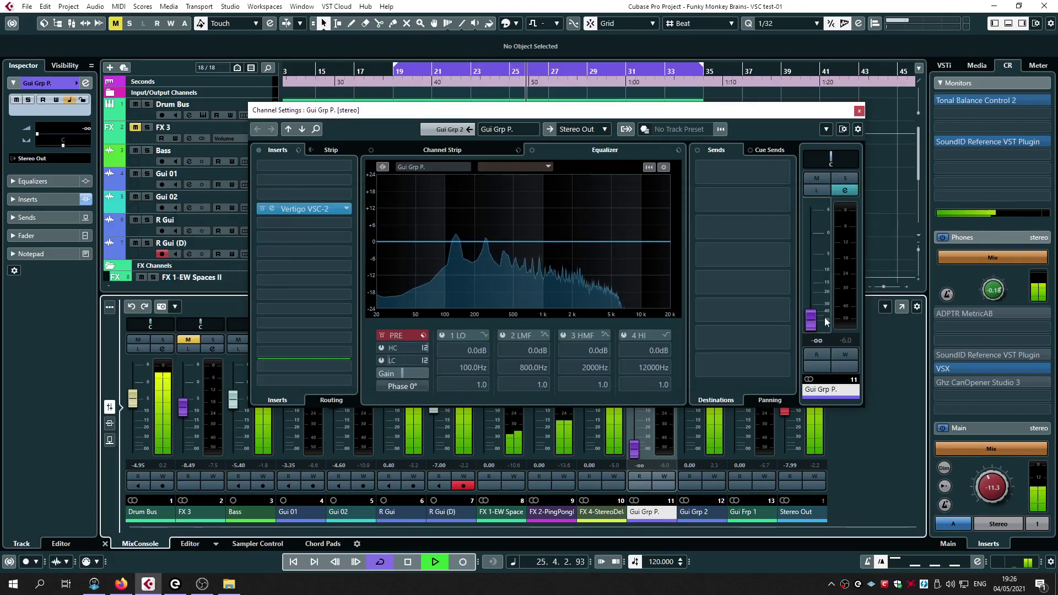
{"action": "left_click_drag", "start_coordinate": [826, 322], "coordinate": [824, 314]}
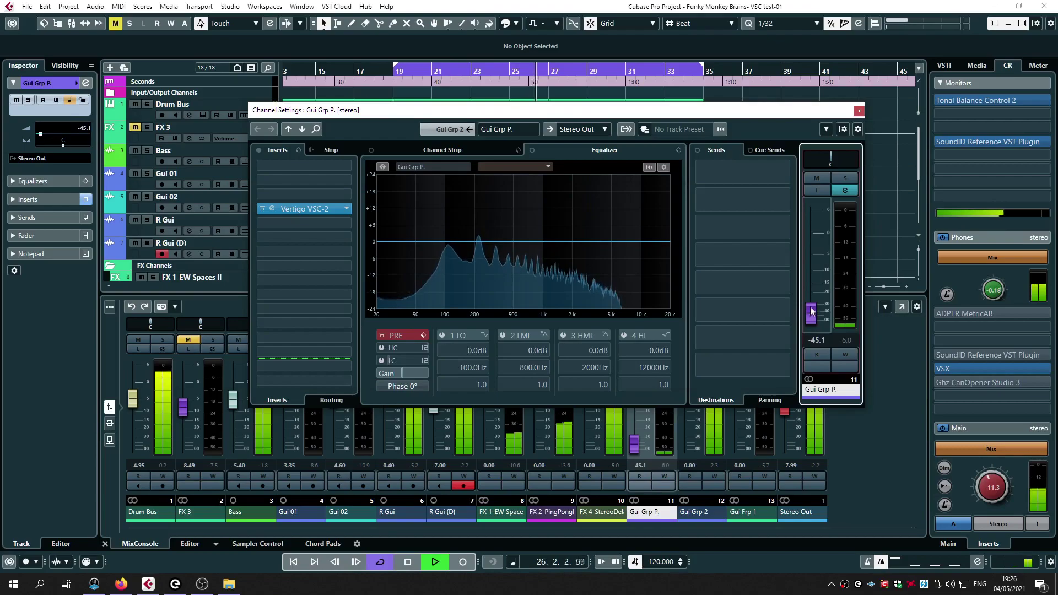
{"action": "left_click", "coordinate": [857, 112]}
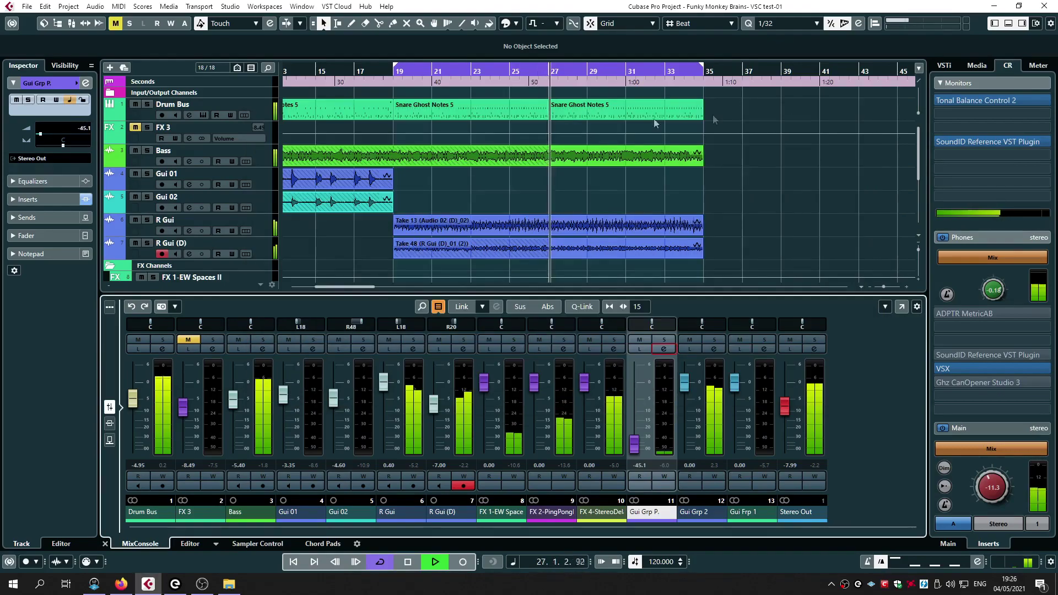
Open the VSC-3 editor from the Gui Grp 2 channel settings, moving the settings window out of the way.
{"action": "left_click", "coordinate": [714, 348]}
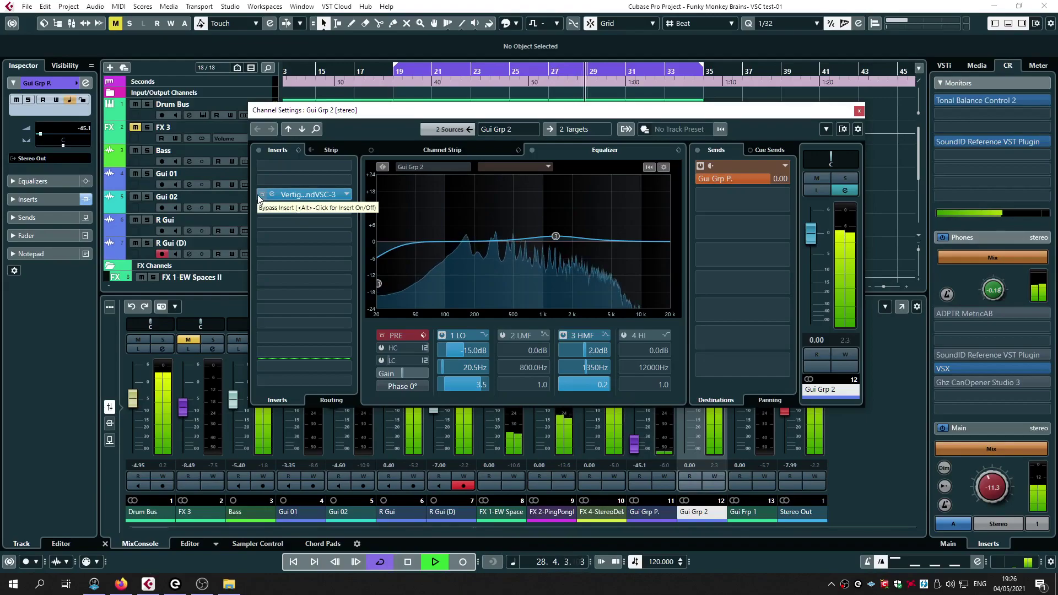
{"action": "left_click_drag", "start_coordinate": [343, 115], "coordinate": [100, 61]}
{"action": "left_click", "coordinate": [64, 139]}
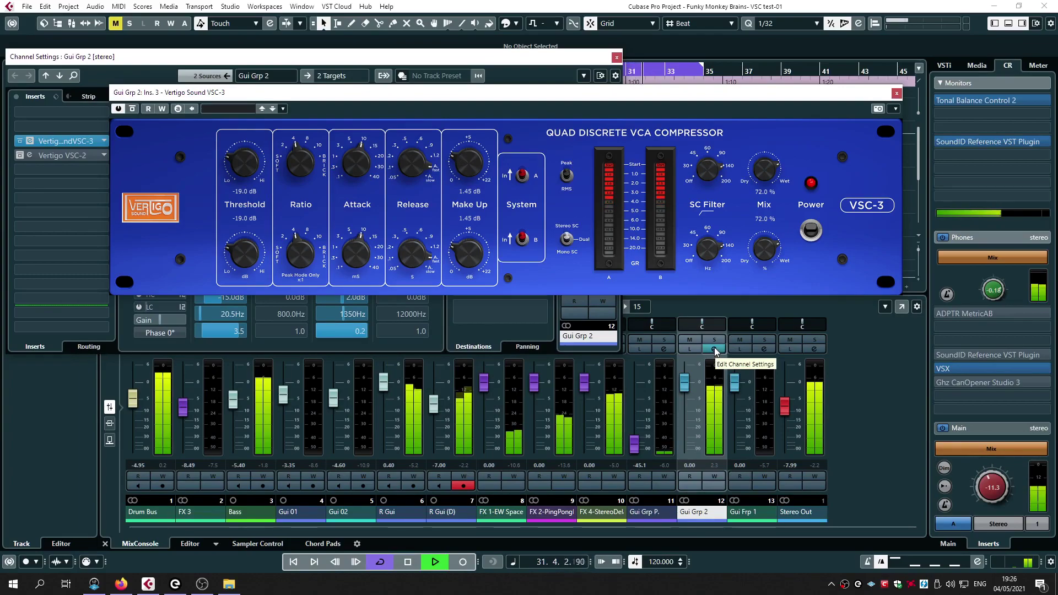
Open the VSC-2 editor of Gui Grp P., arrange it together with the VSC-3 editor and bypass the VSC-3.
{"action": "left_click", "coordinate": [664, 349]}
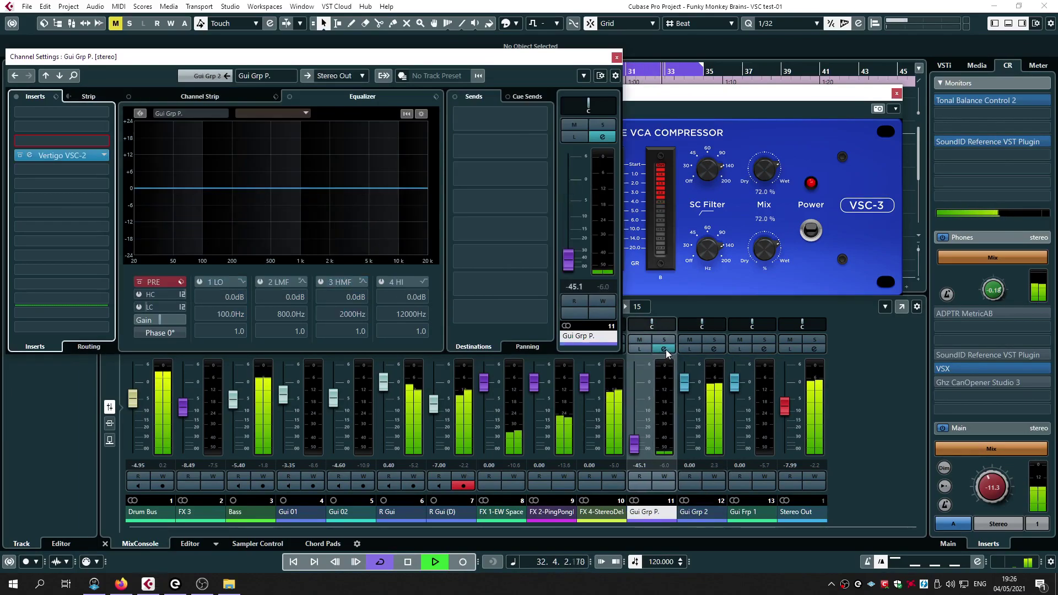
{"action": "left_click", "coordinate": [62, 155]}
{"action": "left_click_drag", "start_coordinate": [399, 200], "coordinate": [418, 318]}
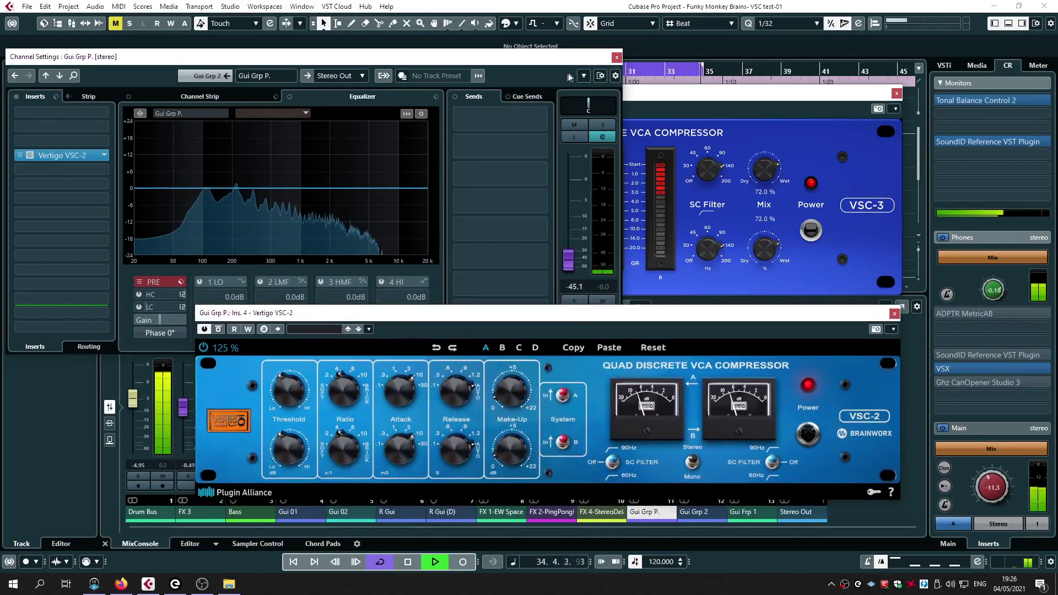
{"action": "left_click", "coordinate": [617, 57]}
{"action": "left_click_drag", "start_coordinate": [402, 99], "coordinate": [335, 45]}
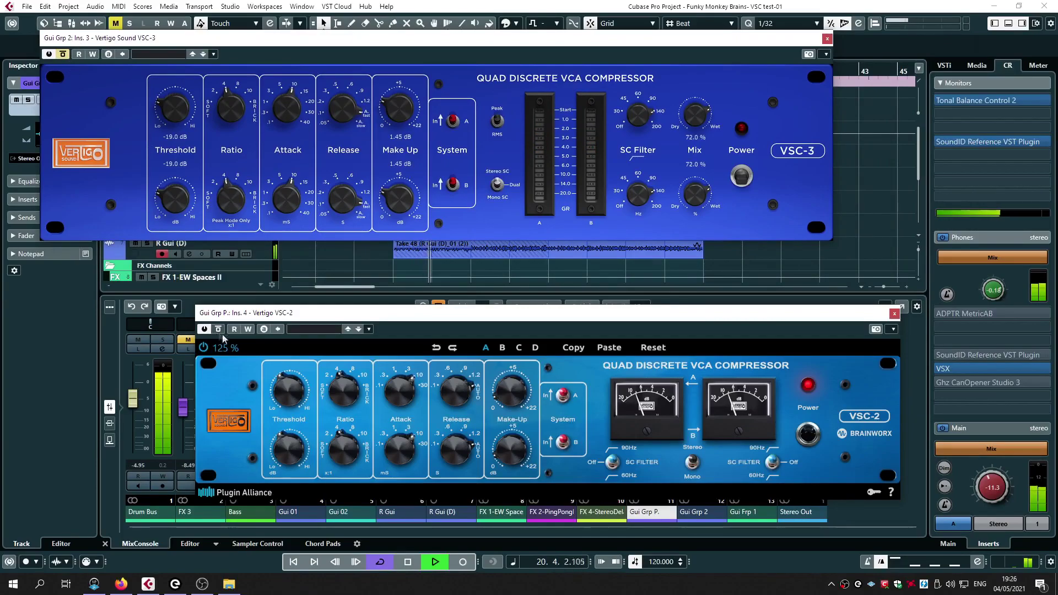
{"action": "left_click_drag", "start_coordinate": [290, 313], "coordinate": [115, 187]}
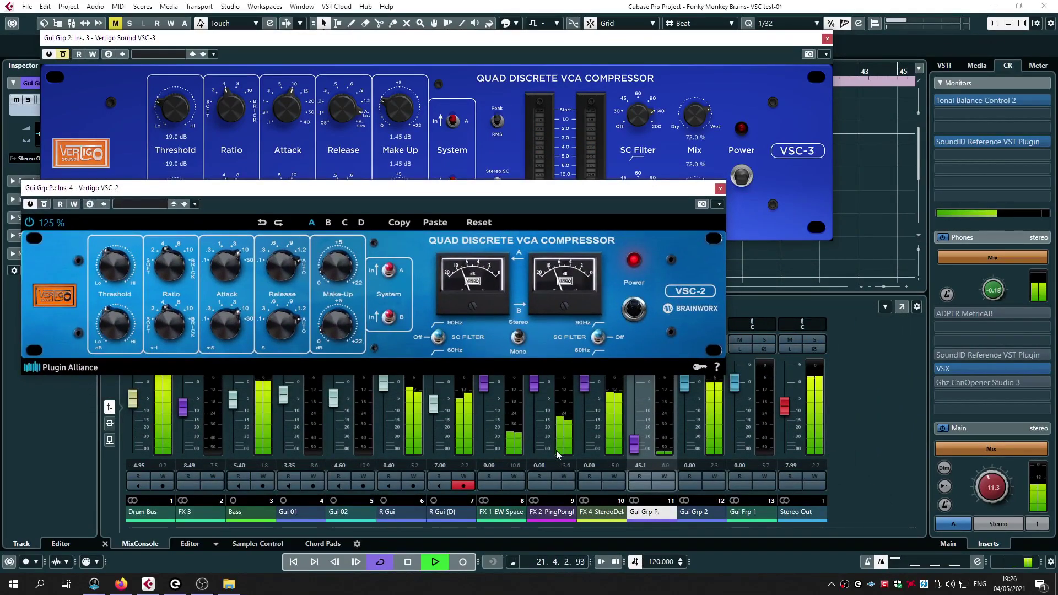
Raise the Gui Grp P. fader to -9.60 dB and compare the parallel signal with the VSC-2 bypassed and active.
{"action": "left_click_drag", "start_coordinate": [634, 444], "coordinate": [636, 416]}
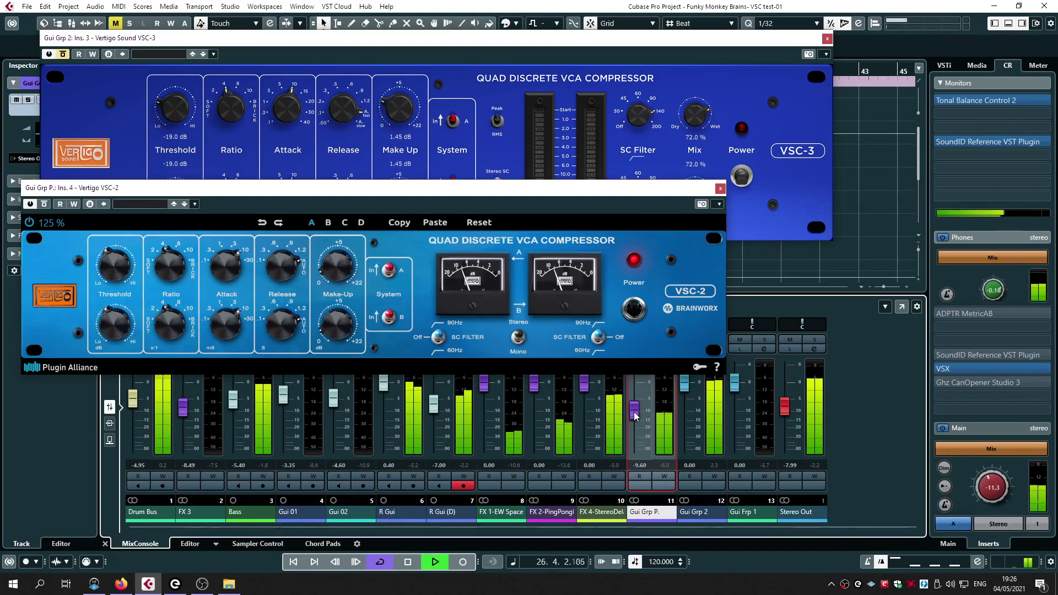
{"action": "left_click", "coordinate": [45, 205]}
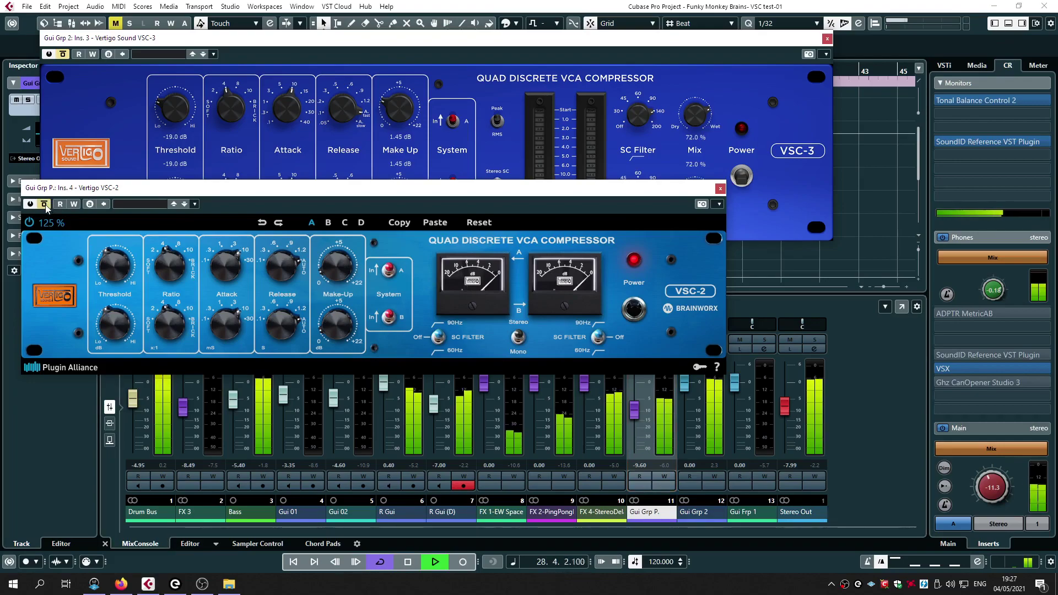
{"action": "left_click", "coordinate": [45, 205]}
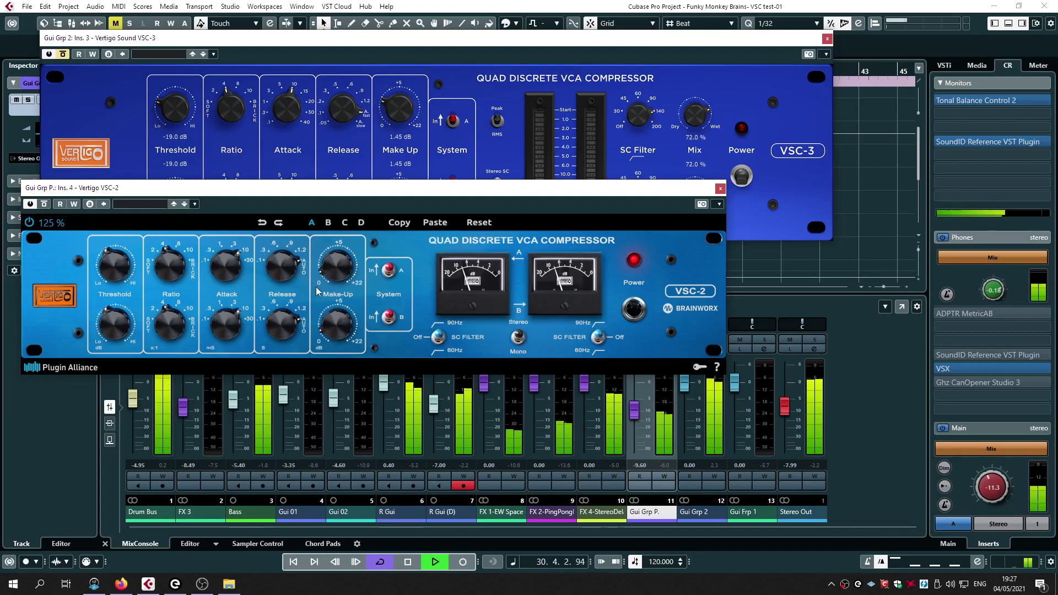
{"action": "mouse_move", "coordinate": [326, 269]}
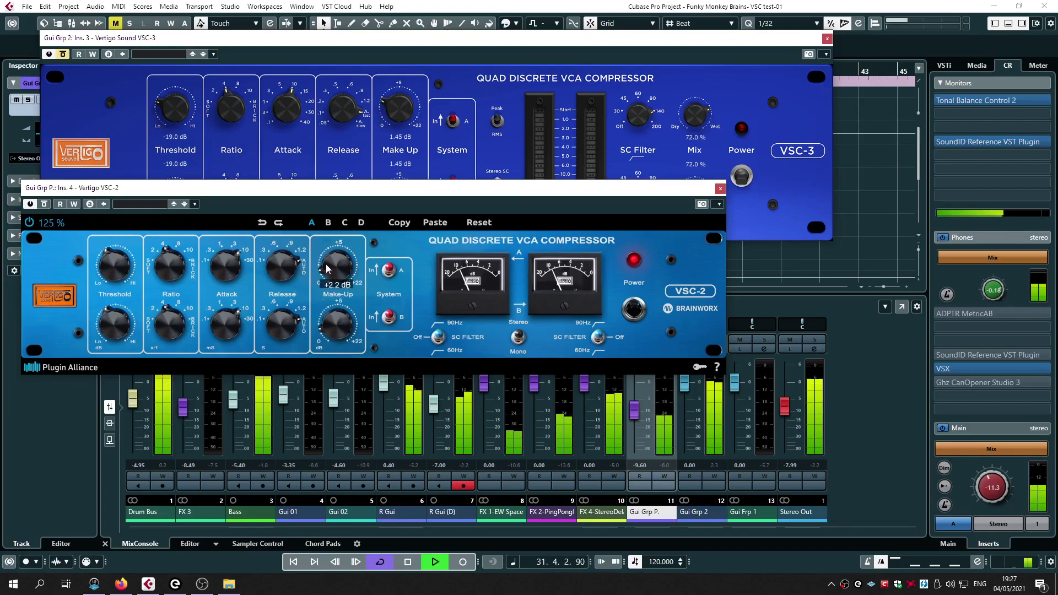
With Gui Grp P. muted and the VSC-3 active, set the VSC-3 to -25.0 dB threshold, 31.2 % mix and 2.25 dB make-up.
{"action": "left_click", "coordinate": [720, 189]}
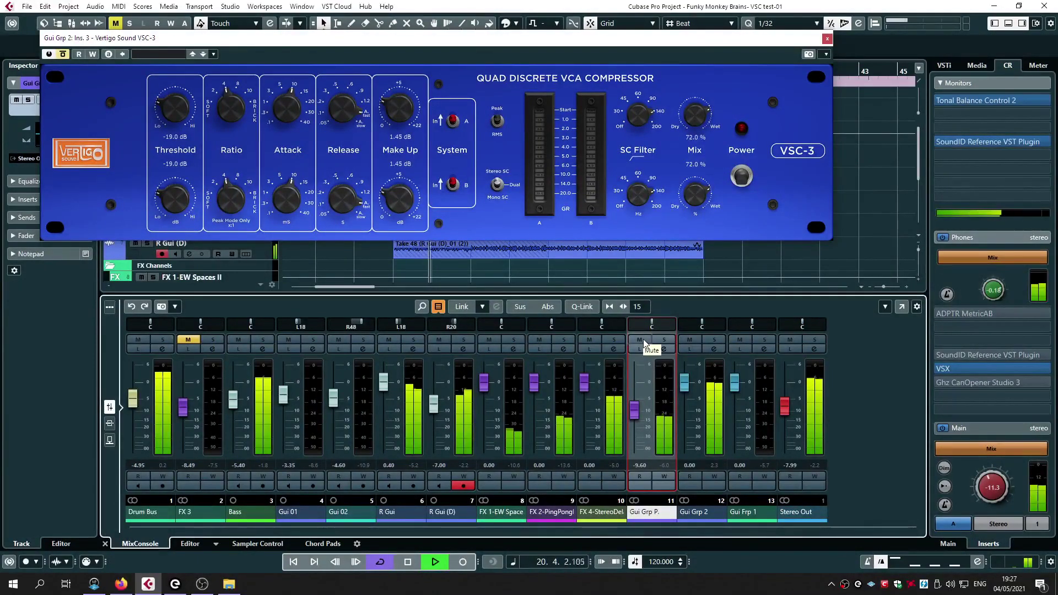
{"action": "left_click", "coordinate": [640, 340]}
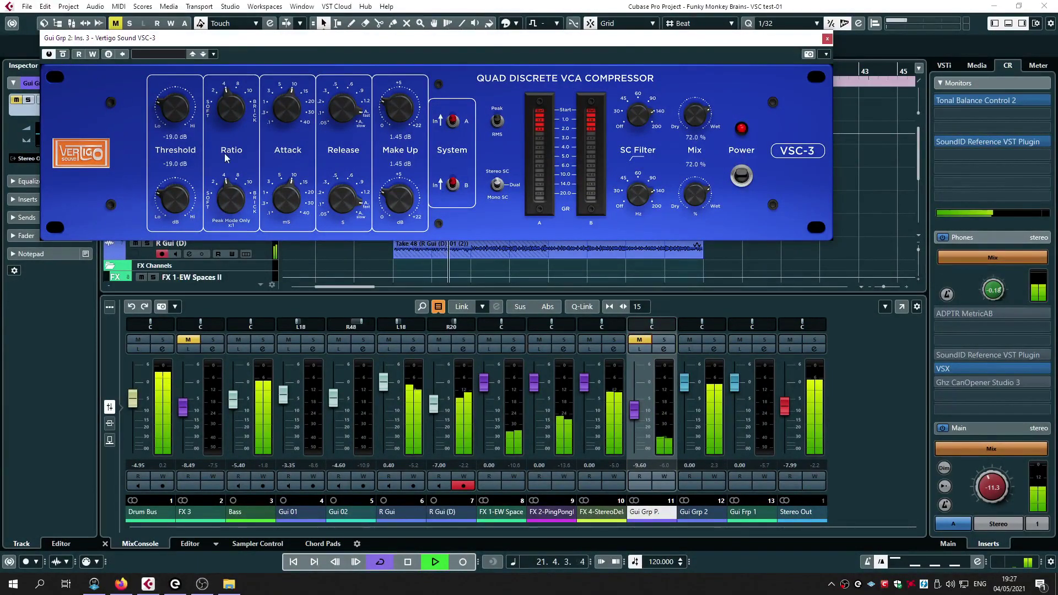
{"action": "left_click_drag", "start_coordinate": [700, 113], "coordinate": [702, 134]}
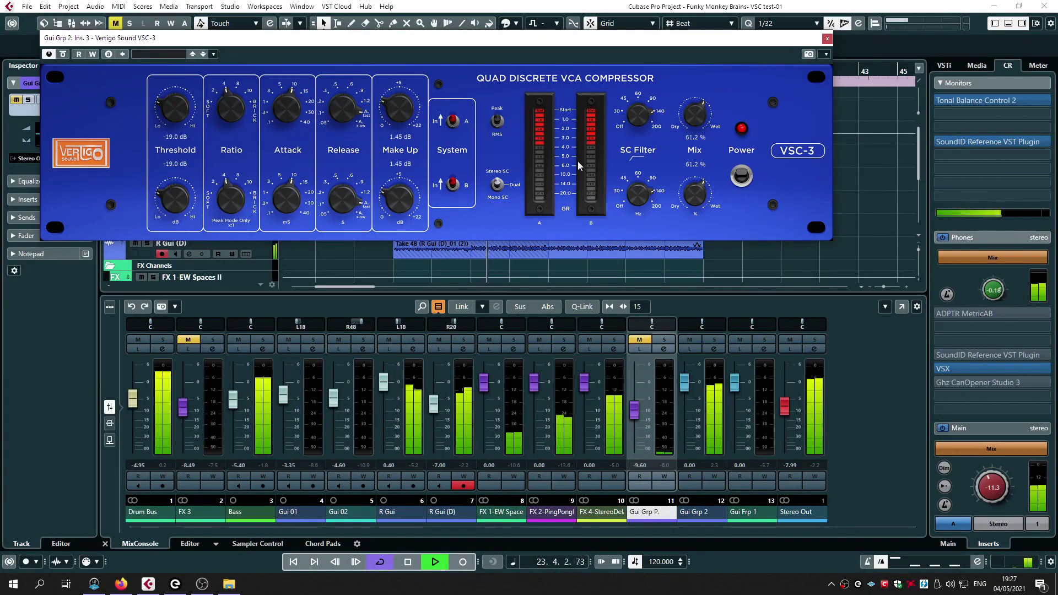
{"action": "left_click_drag", "start_coordinate": [168, 90], "coordinate": [166, 130]}
{"action": "left_click_drag", "start_coordinate": [695, 114], "coordinate": [697, 157]}
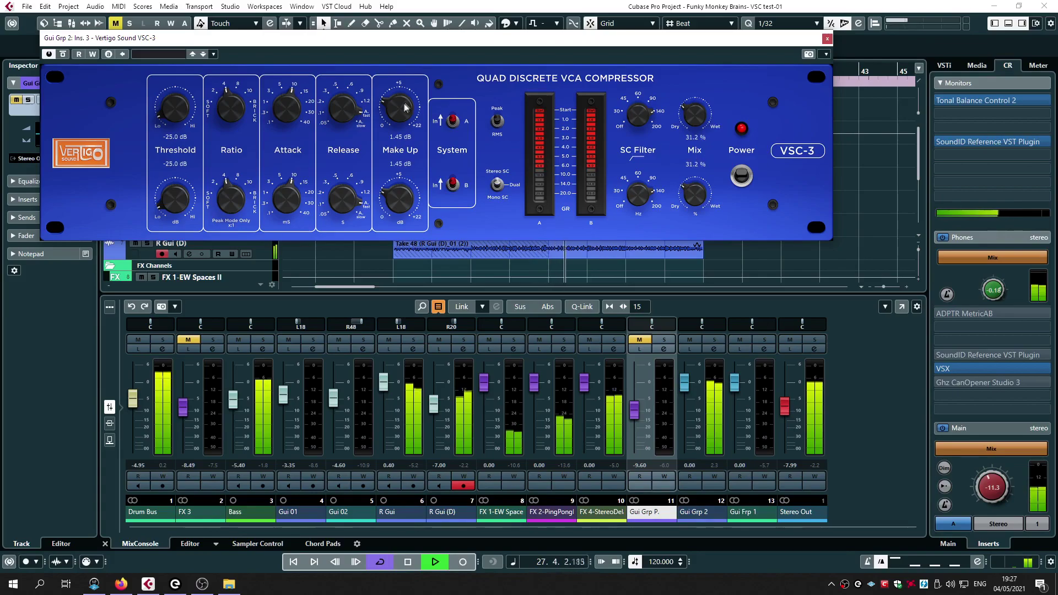
{"action": "left_click_drag", "start_coordinate": [394, 104], "coordinate": [394, 103]}
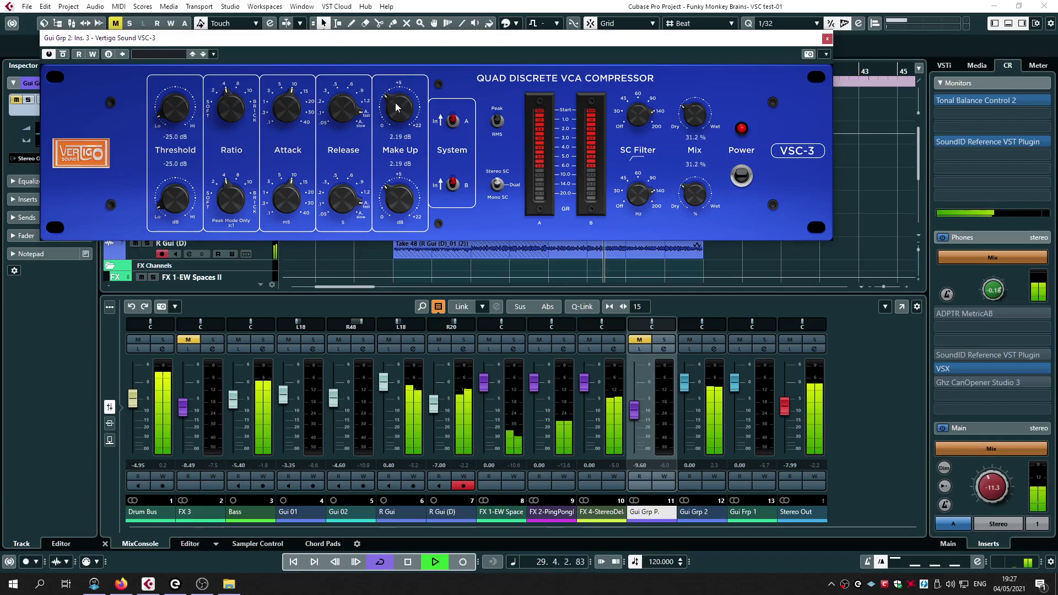
{"action": "scroll", "coordinate": [395, 102], "scroll_direction": "up", "scroll_amount": 1}
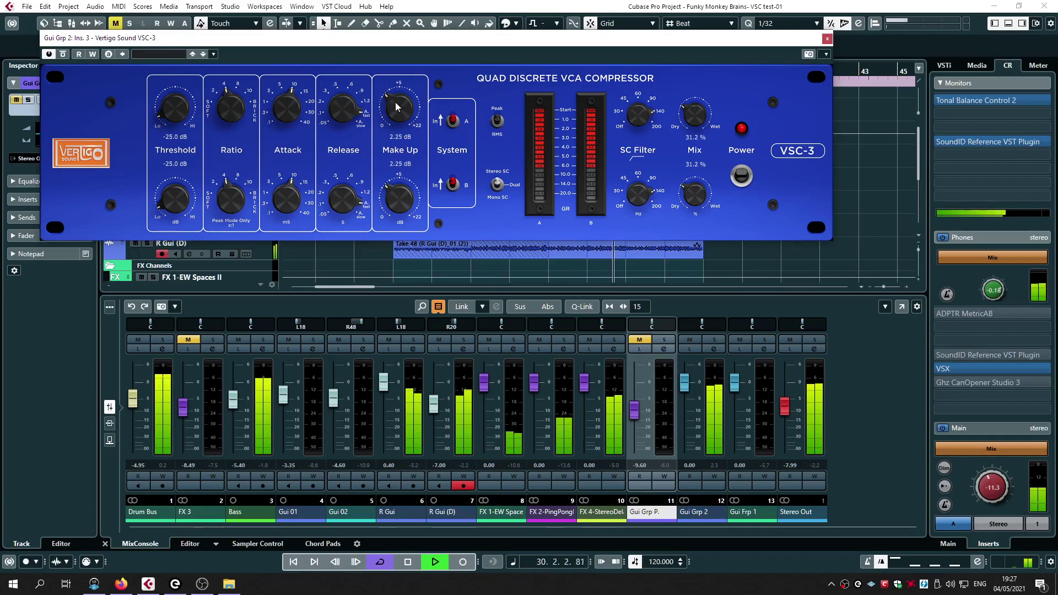
Bypass the VSC-3 on Gui Grp 2, unmute Gui Grp P. and lower its fader to -10.8 dB.
{"action": "left_click", "coordinate": [63, 54]}
{"action": "left_click", "coordinate": [644, 340]}
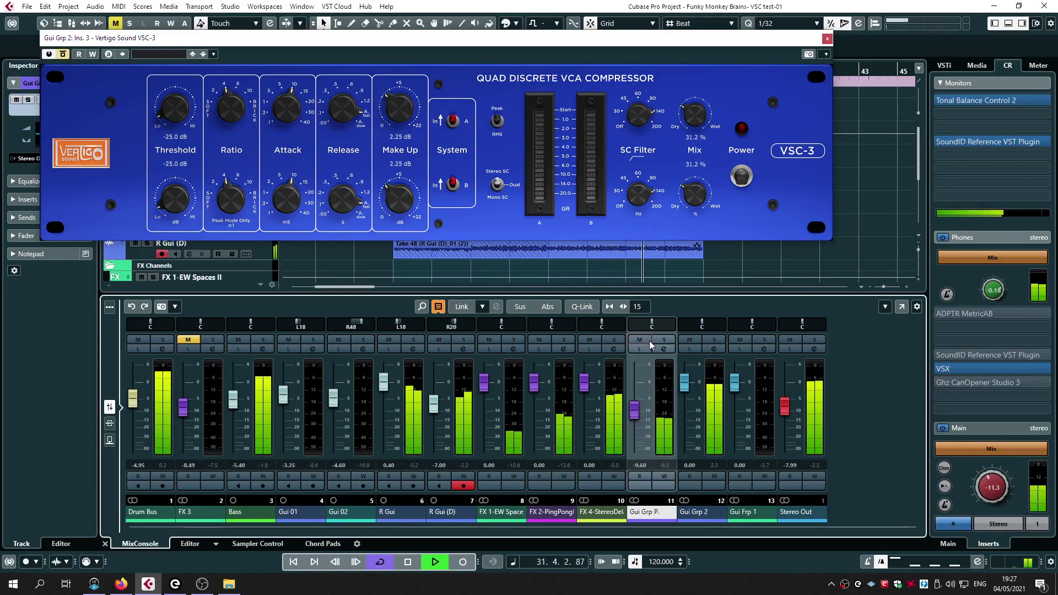
{"action": "scroll", "coordinate": [636, 419], "scroll_direction": "down", "scroll_amount": 1}
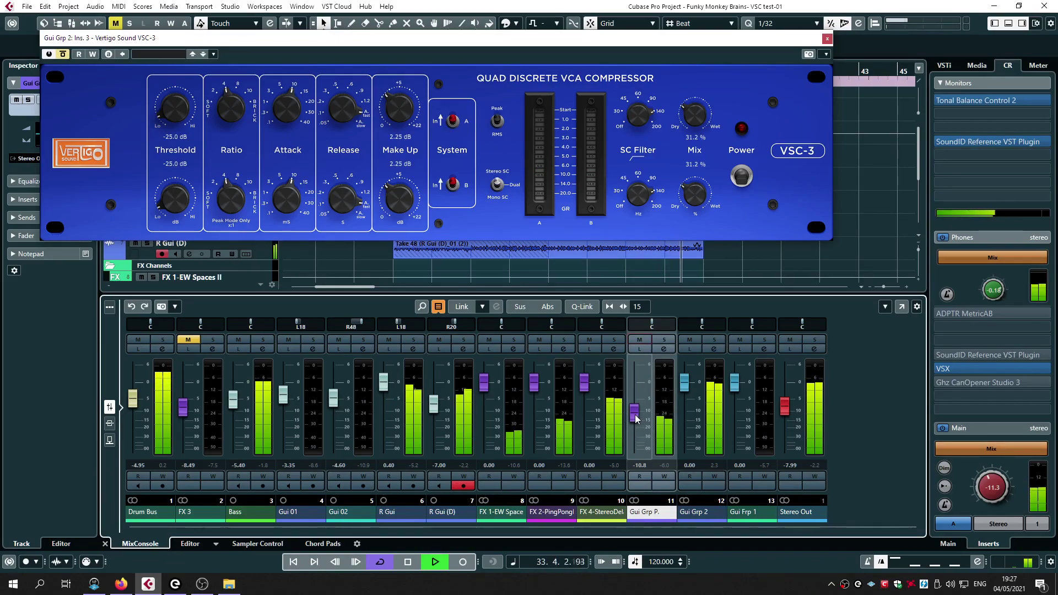
Mute Gui Grp P., reactivate the VSC-3 with its threshold at -24.2 dB, and close its editor.
{"action": "left_click", "coordinate": [639, 340]}
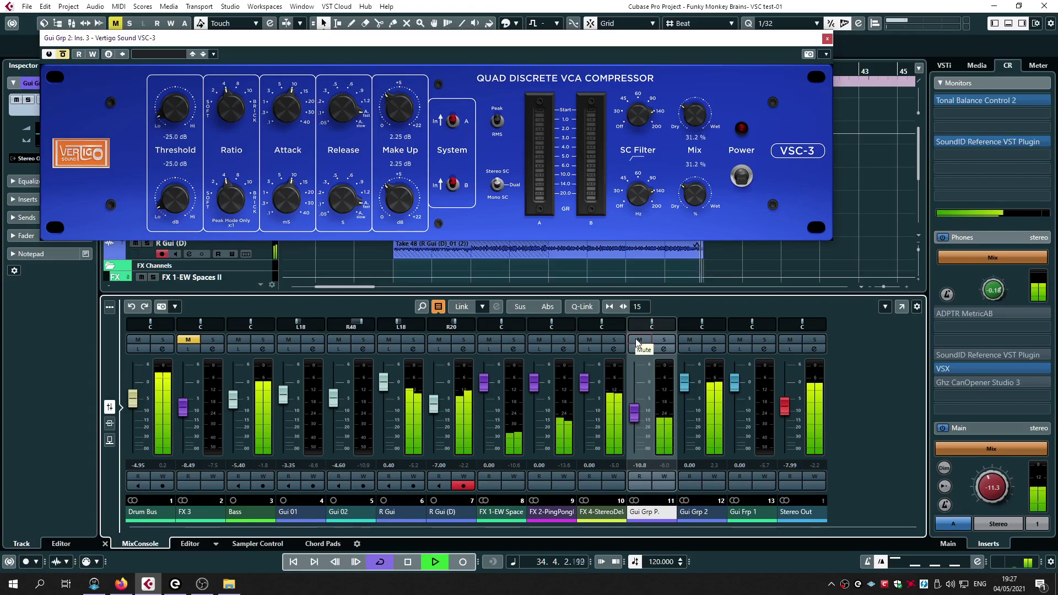
{"action": "left_click", "coordinate": [63, 54]}
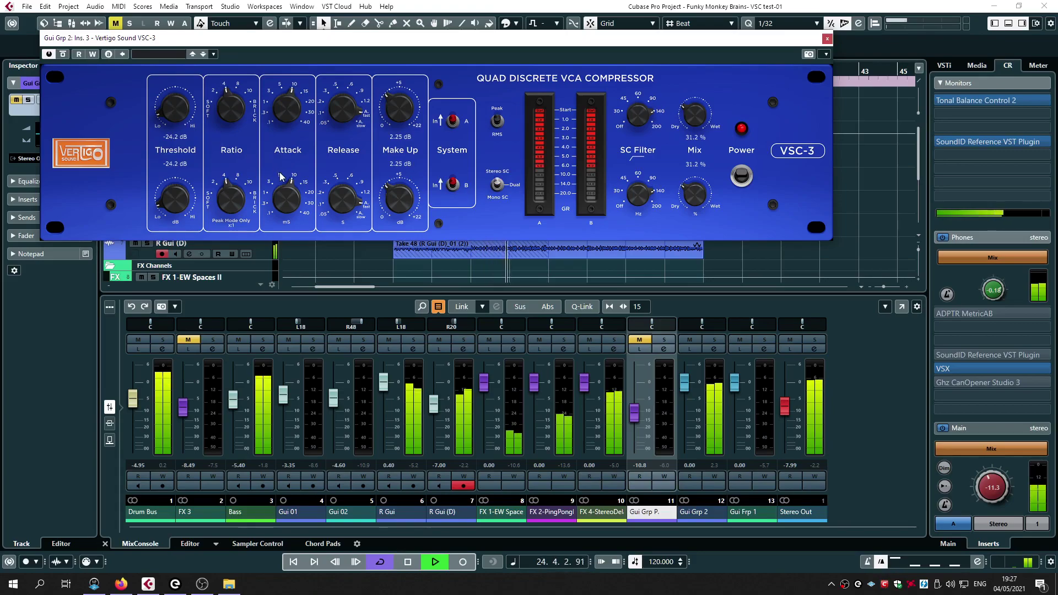
{"action": "left_click", "coordinate": [827, 39]}
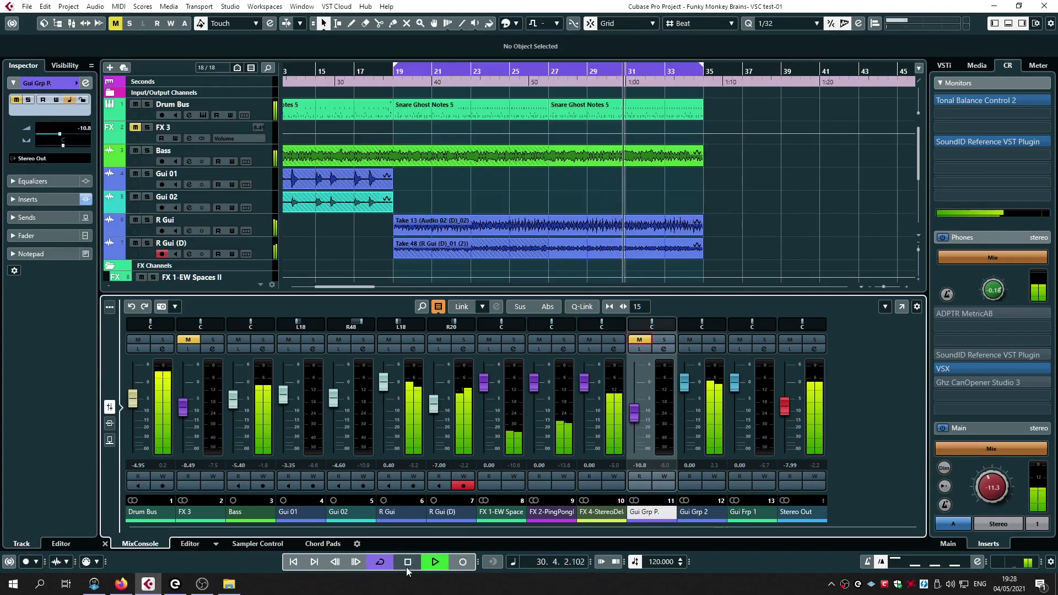
Return to the parallel chain by bypassing the VSC-3 in the Gui Grp 2 channel settings with Gui Grp P. unmuted, and close the settings window.
{"action": "left_click", "coordinate": [714, 348]}
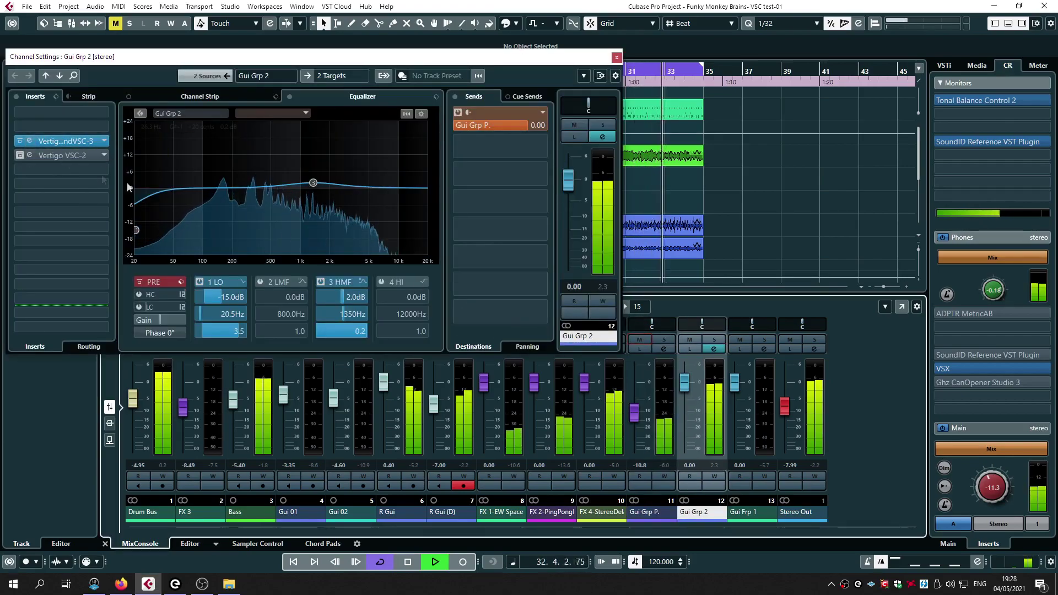
{"action": "left_click", "coordinate": [19, 141]}
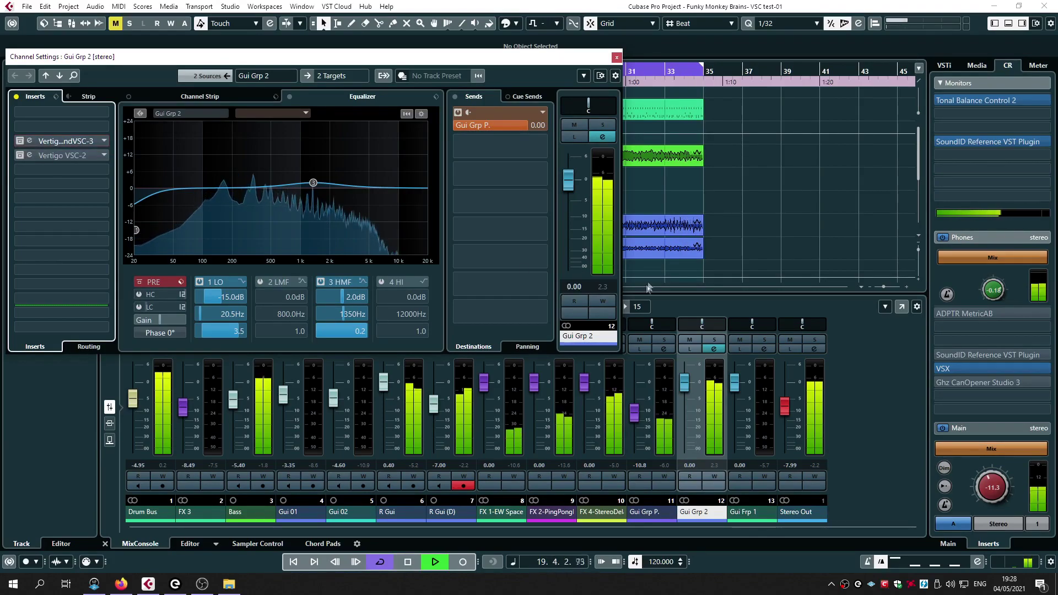
{"action": "left_click", "coordinate": [664, 349]}
{"action": "left_click", "coordinate": [617, 57]}
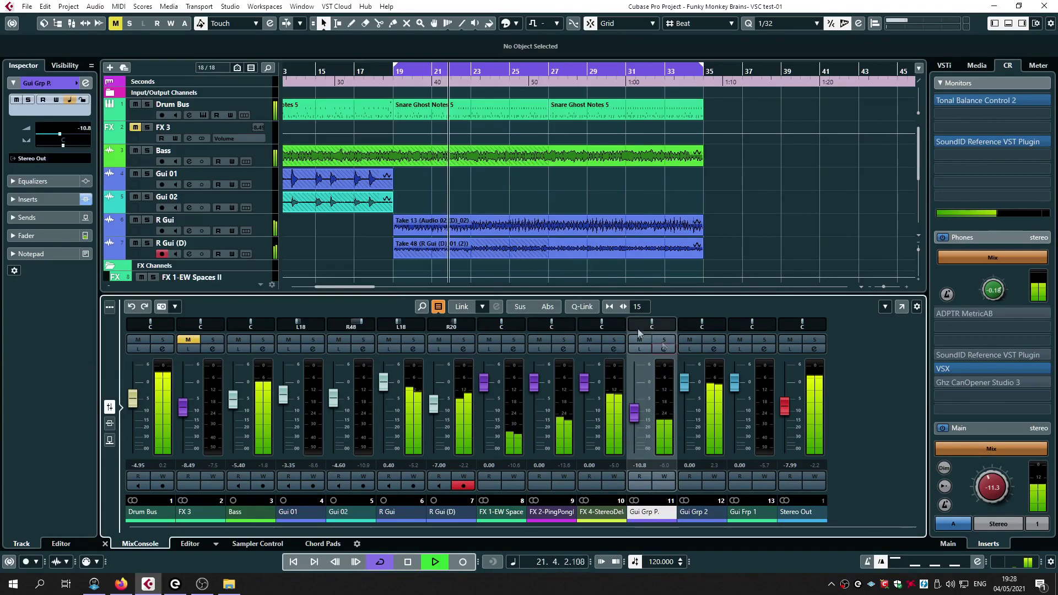
Open the VSC-2 editor from the Gui Grp P. channel settings, examine its gain reduction and move its window off the inserts list.
{"action": "left_click", "coordinate": [664, 349]}
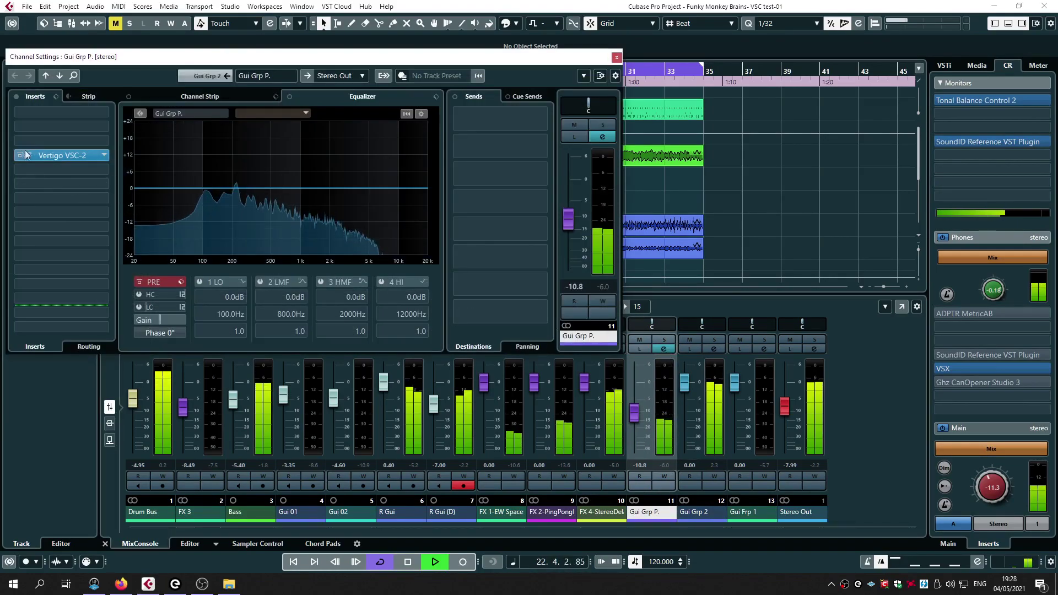
{"action": "left_click", "coordinate": [61, 155]}
{"action": "mouse_move", "coordinate": [99, 263]}
{"action": "left_click_drag", "start_coordinate": [98, 261], "coordinate": [98, 259]}
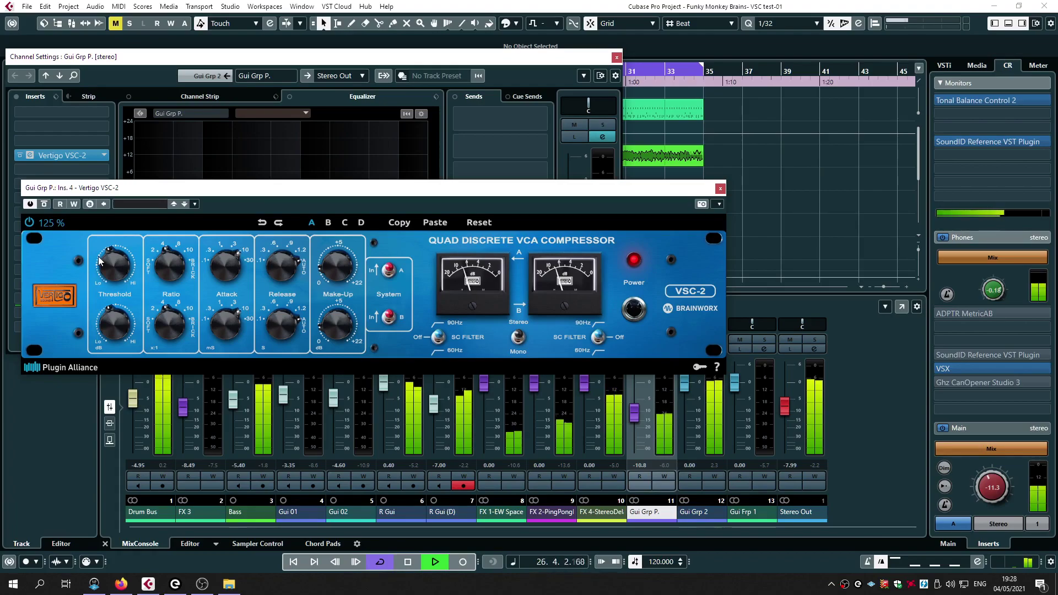
{"action": "mouse_move", "coordinate": [102, 266]}
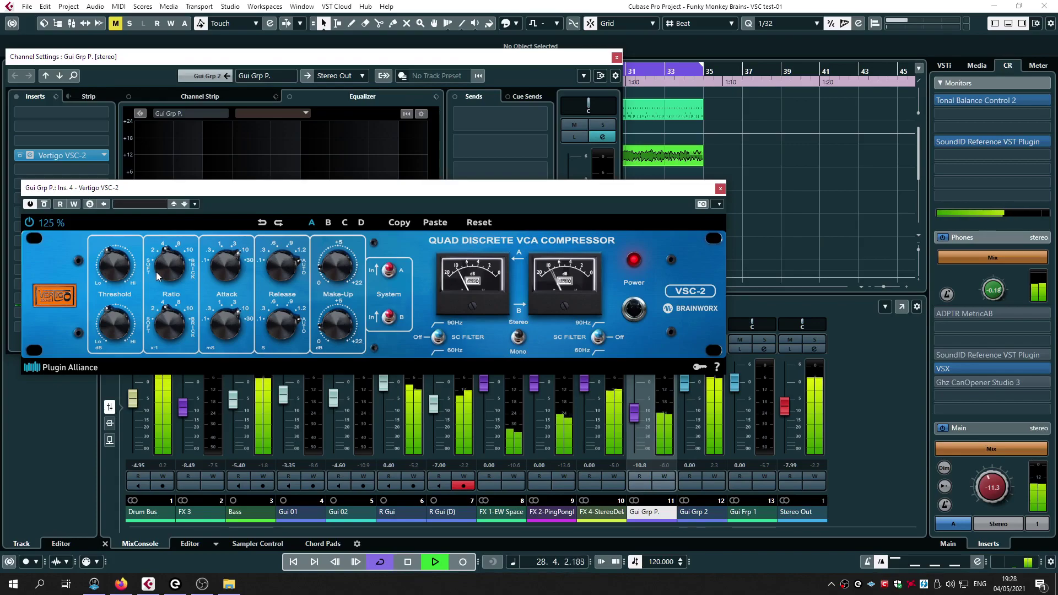
{"action": "left_click_drag", "start_coordinate": [169, 192], "coordinate": [323, 145]}
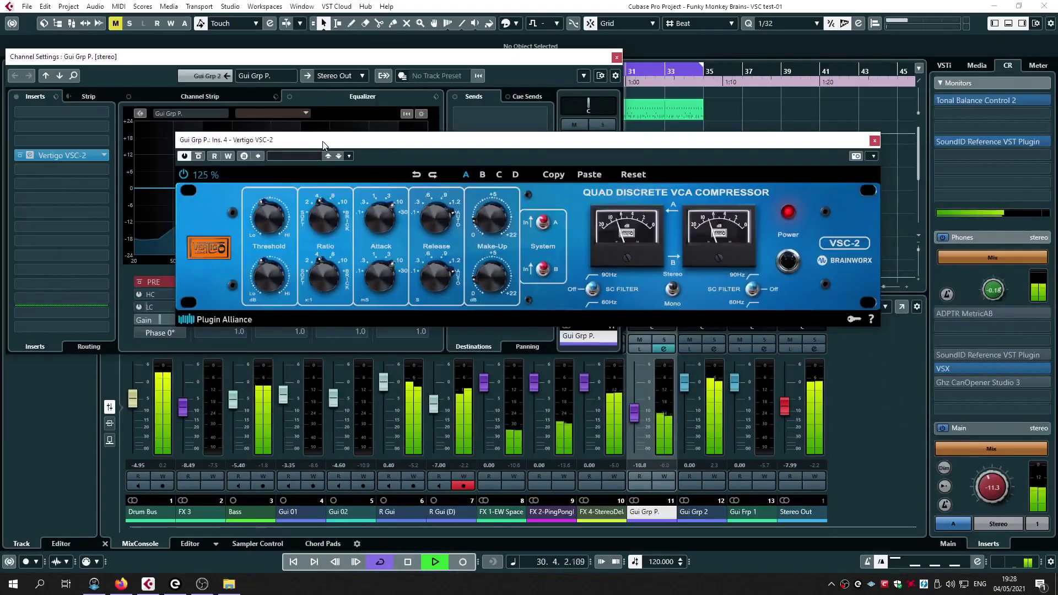
View the bypassed VSC-3's editor from the Gui Grp 2 channel settings, and close both compressor editors.
{"action": "left_click", "coordinate": [714, 349]}
{"action": "left_click", "coordinate": [72, 141]}
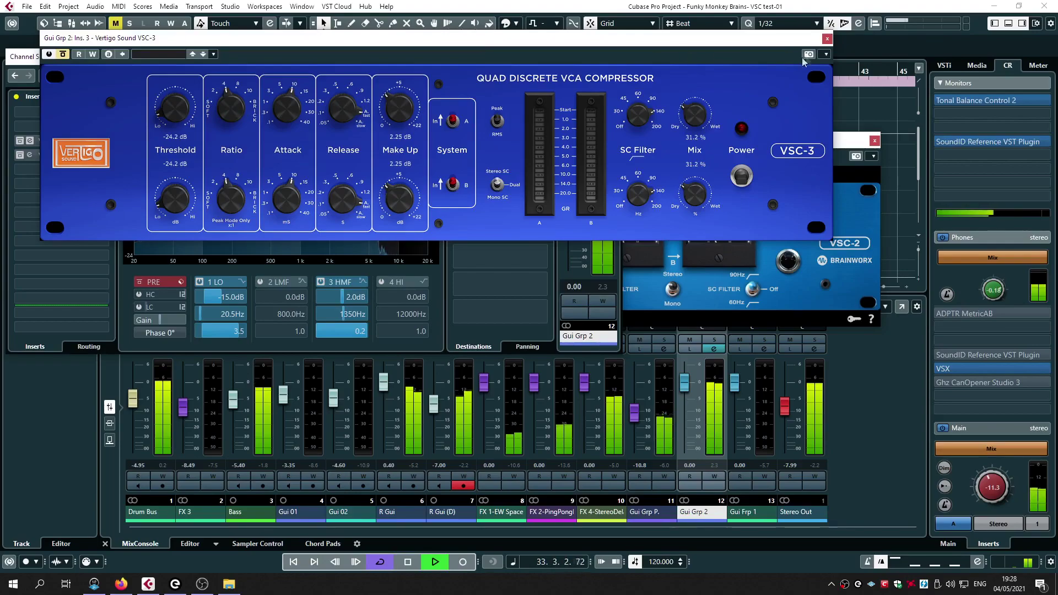
{"action": "left_click", "coordinate": [826, 39]}
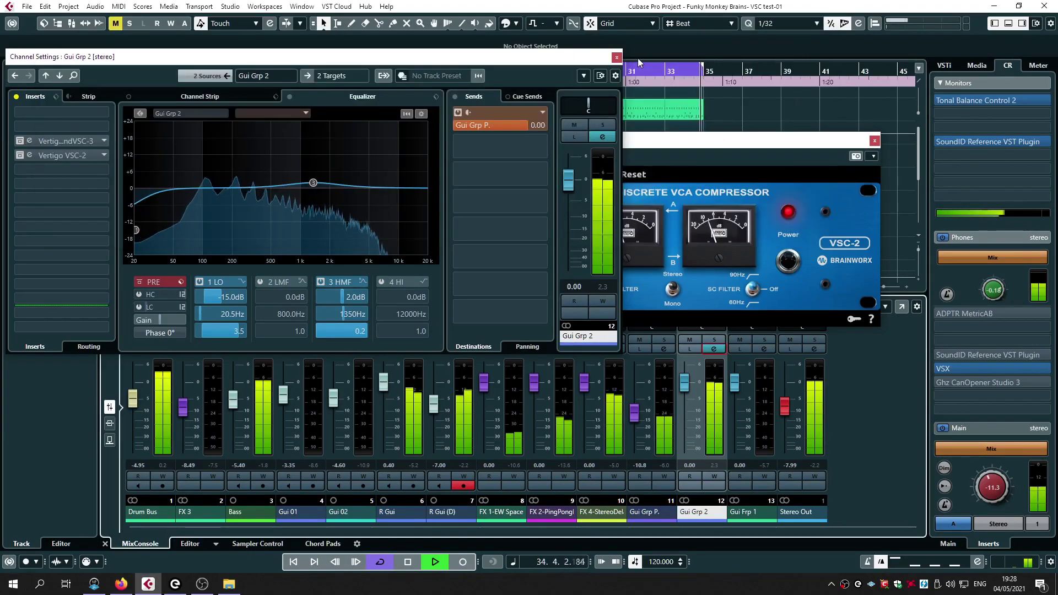
{"action": "left_click", "coordinate": [875, 141]}
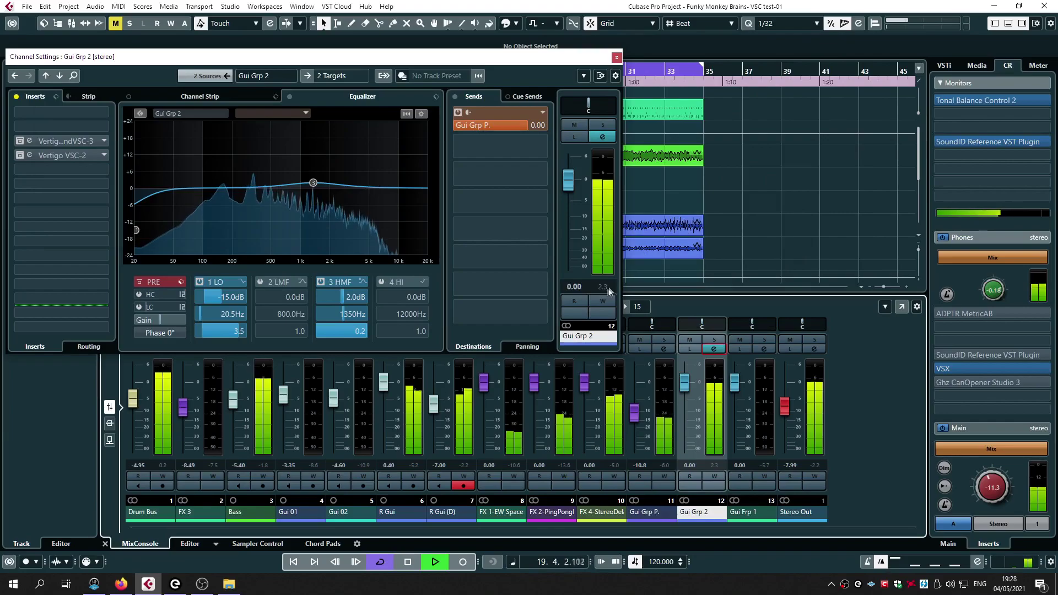
With Gui Grp P. muted and the VSC-3 active, set the VSC-3 to 3.17 dB make-up, 37.6 % mix and -22.9 dB threshold.
{"action": "left_click", "coordinate": [639, 339]}
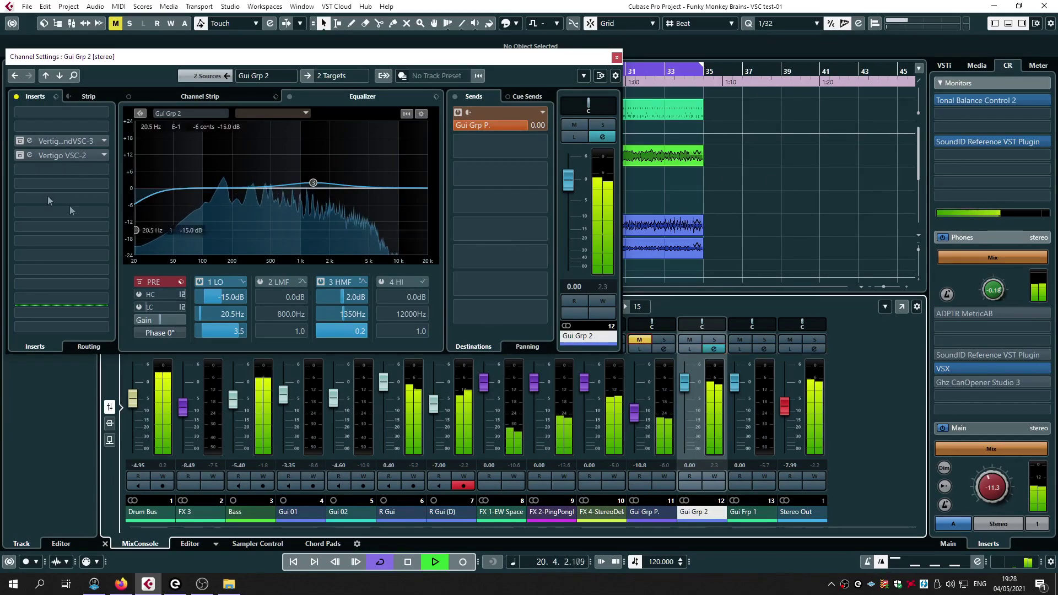
{"action": "left_click", "coordinate": [21, 141]}
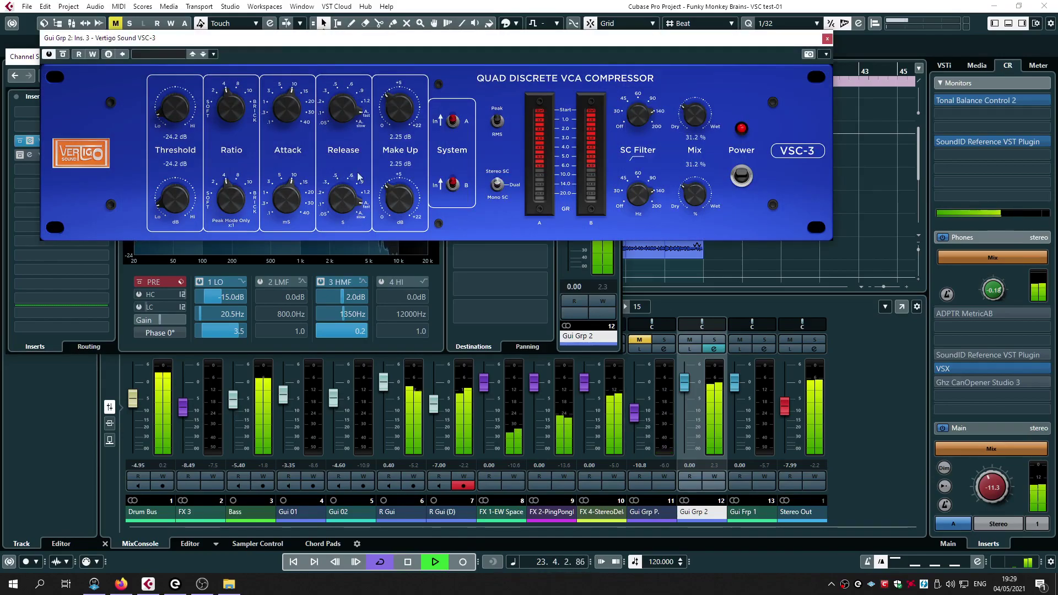
{"action": "mouse_move", "coordinate": [396, 119]}
{"action": "left_mouse_down"}
{"action": "mouse_move", "coordinate": [392, 89]}
{"action": "mouse_move", "coordinate": [387, 114]}
{"action": "left_mouse_up"}
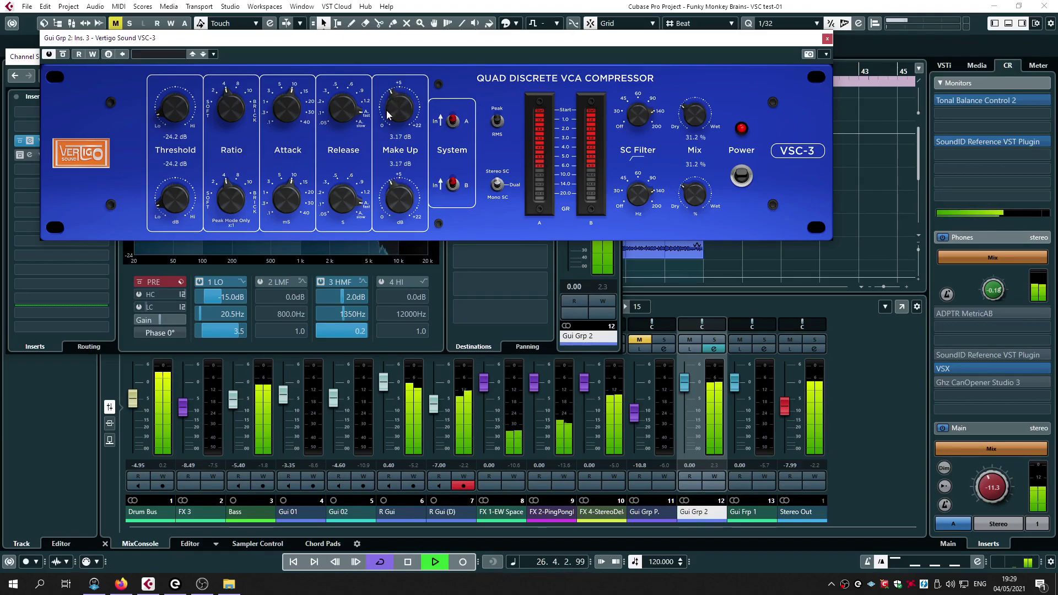
{"action": "left_click_drag", "start_coordinate": [688, 122], "coordinate": [687, 114]}
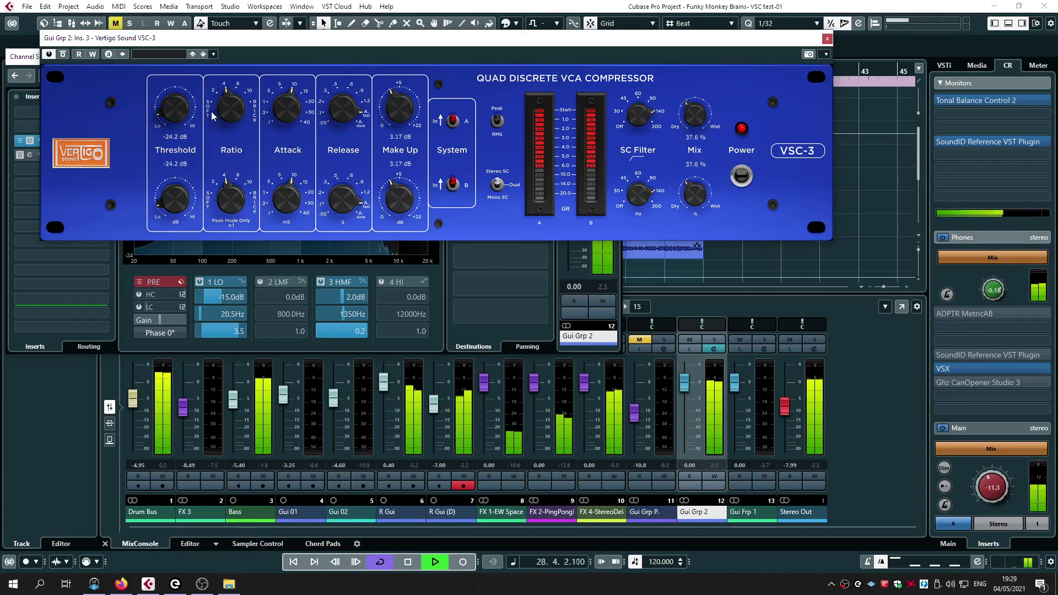
{"action": "left_click_drag", "start_coordinate": [168, 112], "coordinate": [167, 107]}
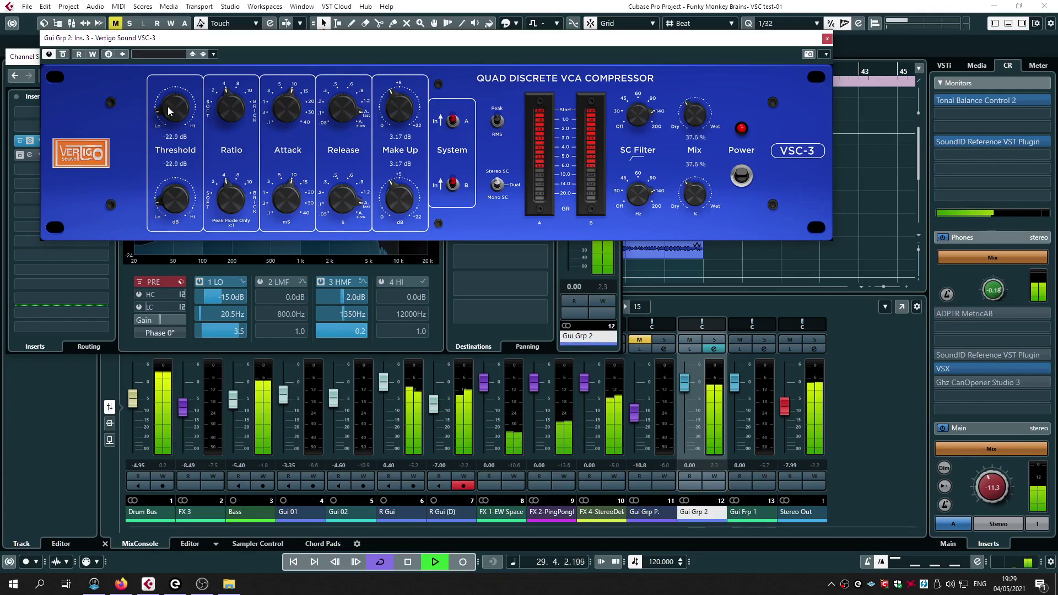
Close the VSC-3 editor, bypass the VSC-3 on Gui Grp 2 and unmute Gui Grp P. to hear the parallel VSC-2.
{"action": "left_click", "coordinate": [827, 38]}
{"action": "left_click", "coordinate": [20, 142]}
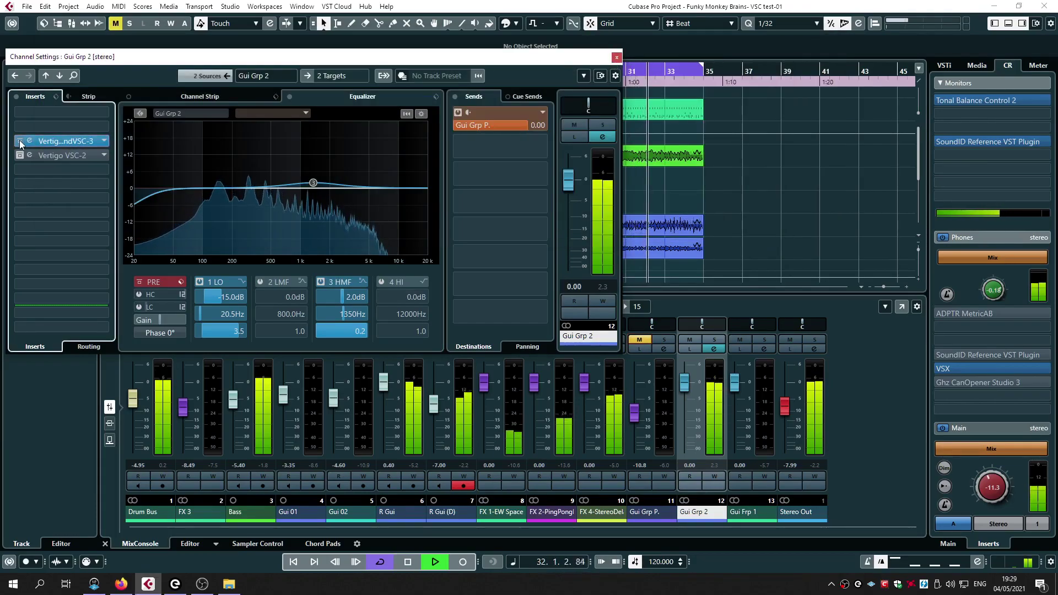
{"action": "left_click", "coordinate": [639, 339]}
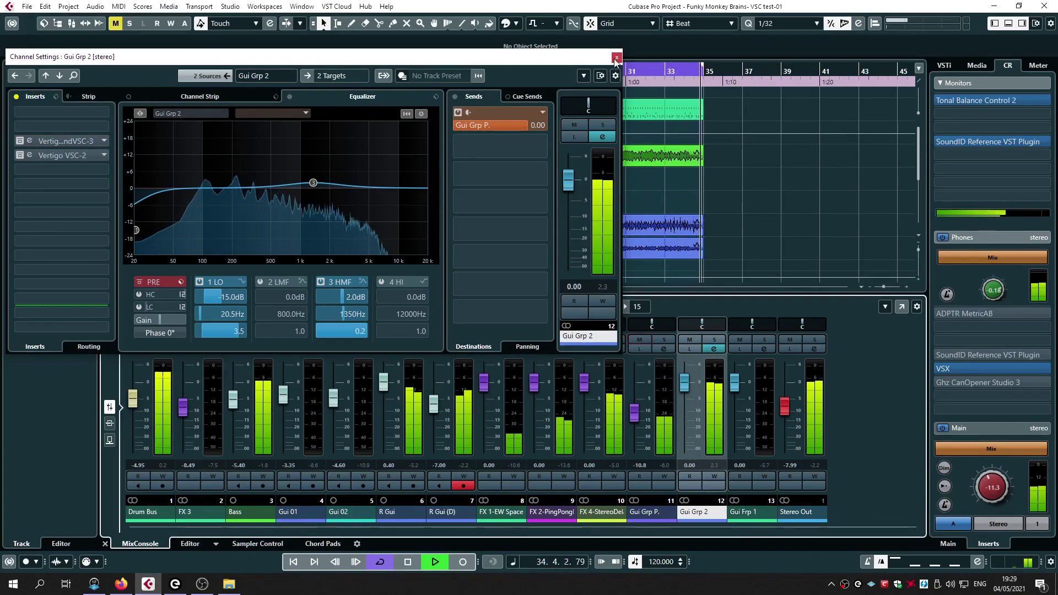
Stop playback and arrange the VSC-3 editor below the VSC-2 editor so both compressors' controls are fully visible.
{"action": "left_click", "coordinate": [458, 557]}
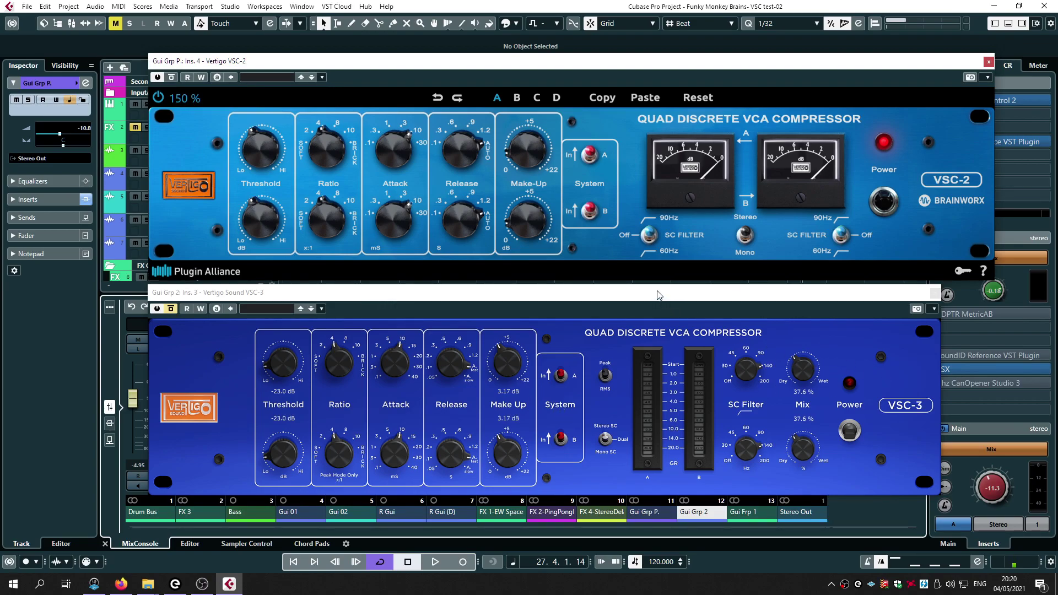
{"action": "left_click_drag", "start_coordinate": [659, 295], "coordinate": [660, 296]}
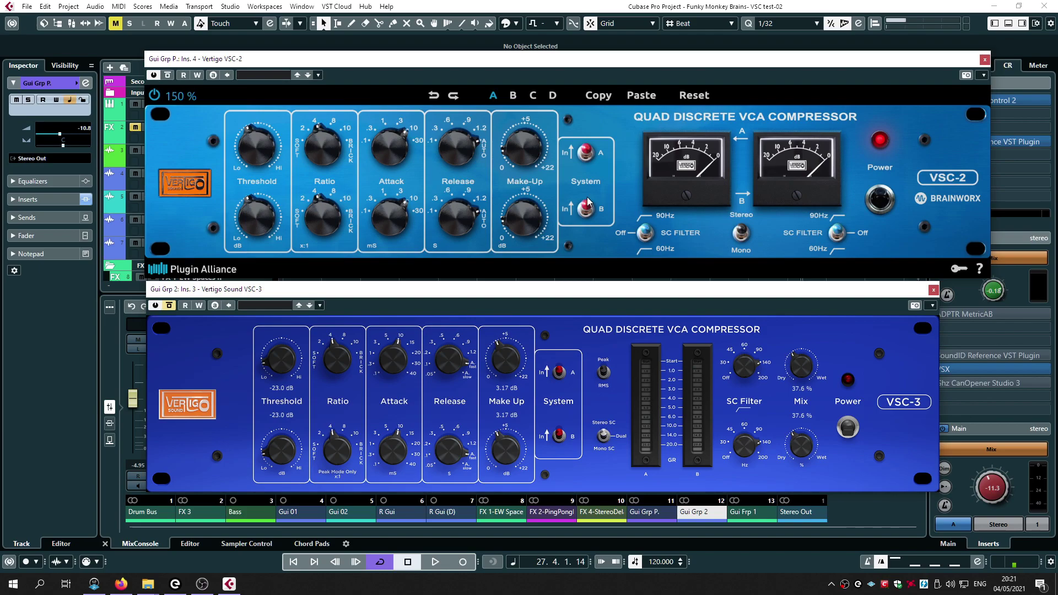
{"action": "left_click_drag", "start_coordinate": [441, 296], "coordinate": [458, 300]}
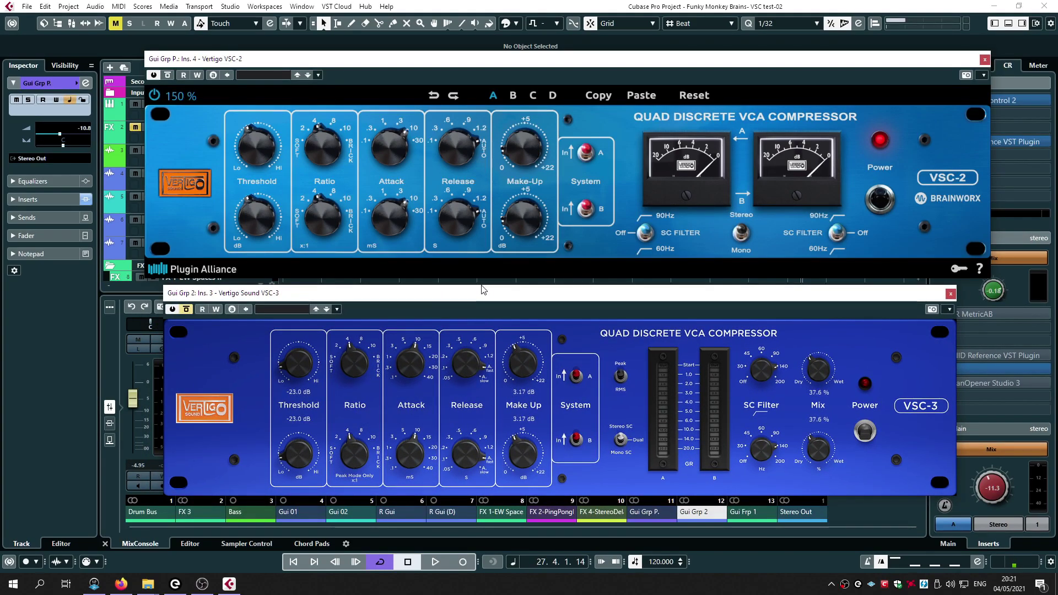